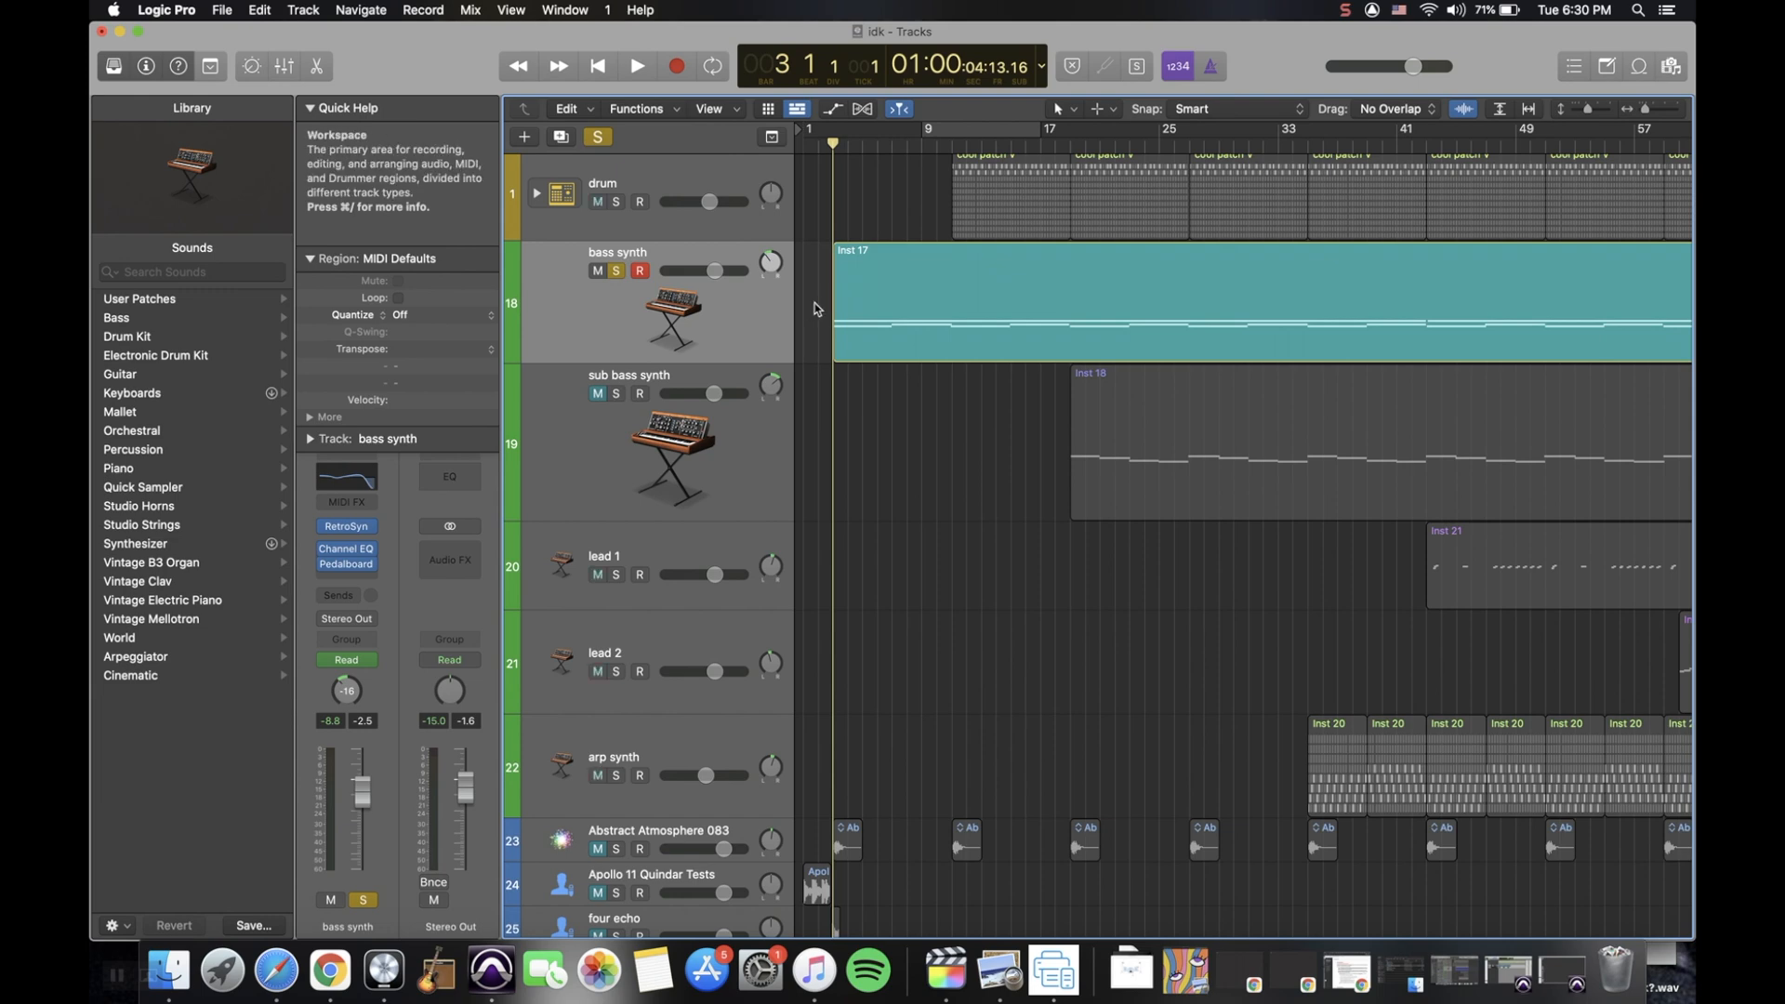
Show the automation lanes for the project's tracks
key(a)
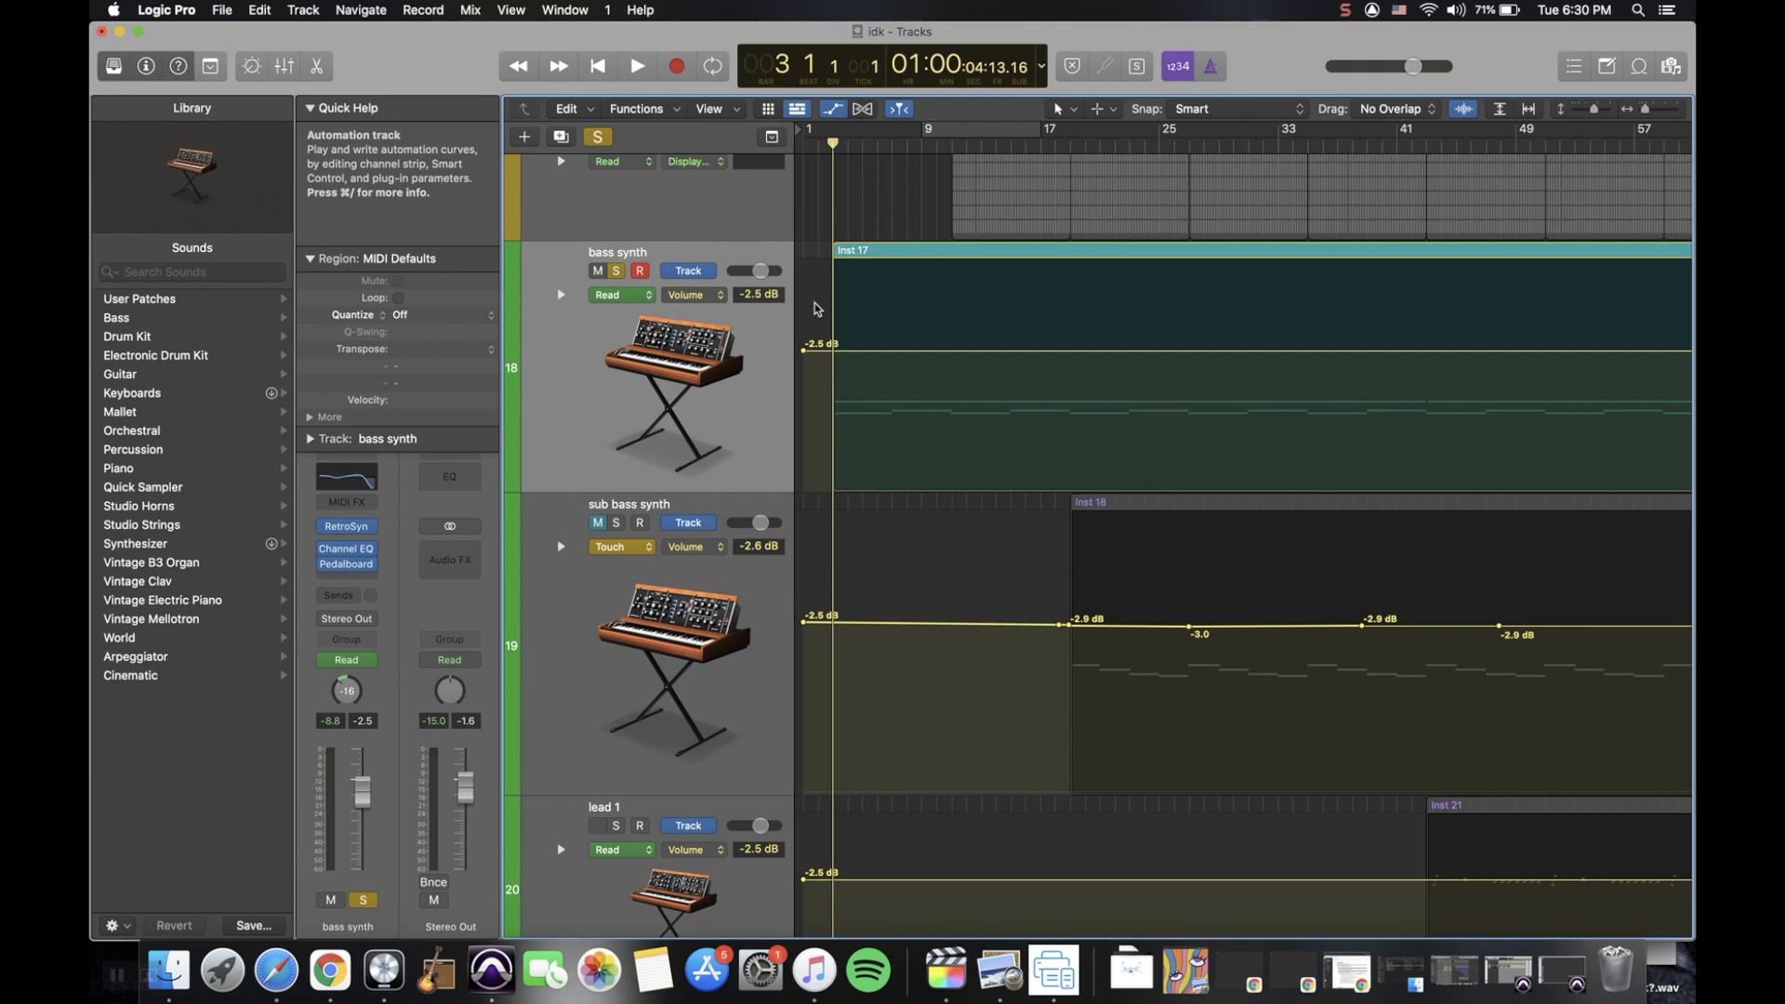
key(a)
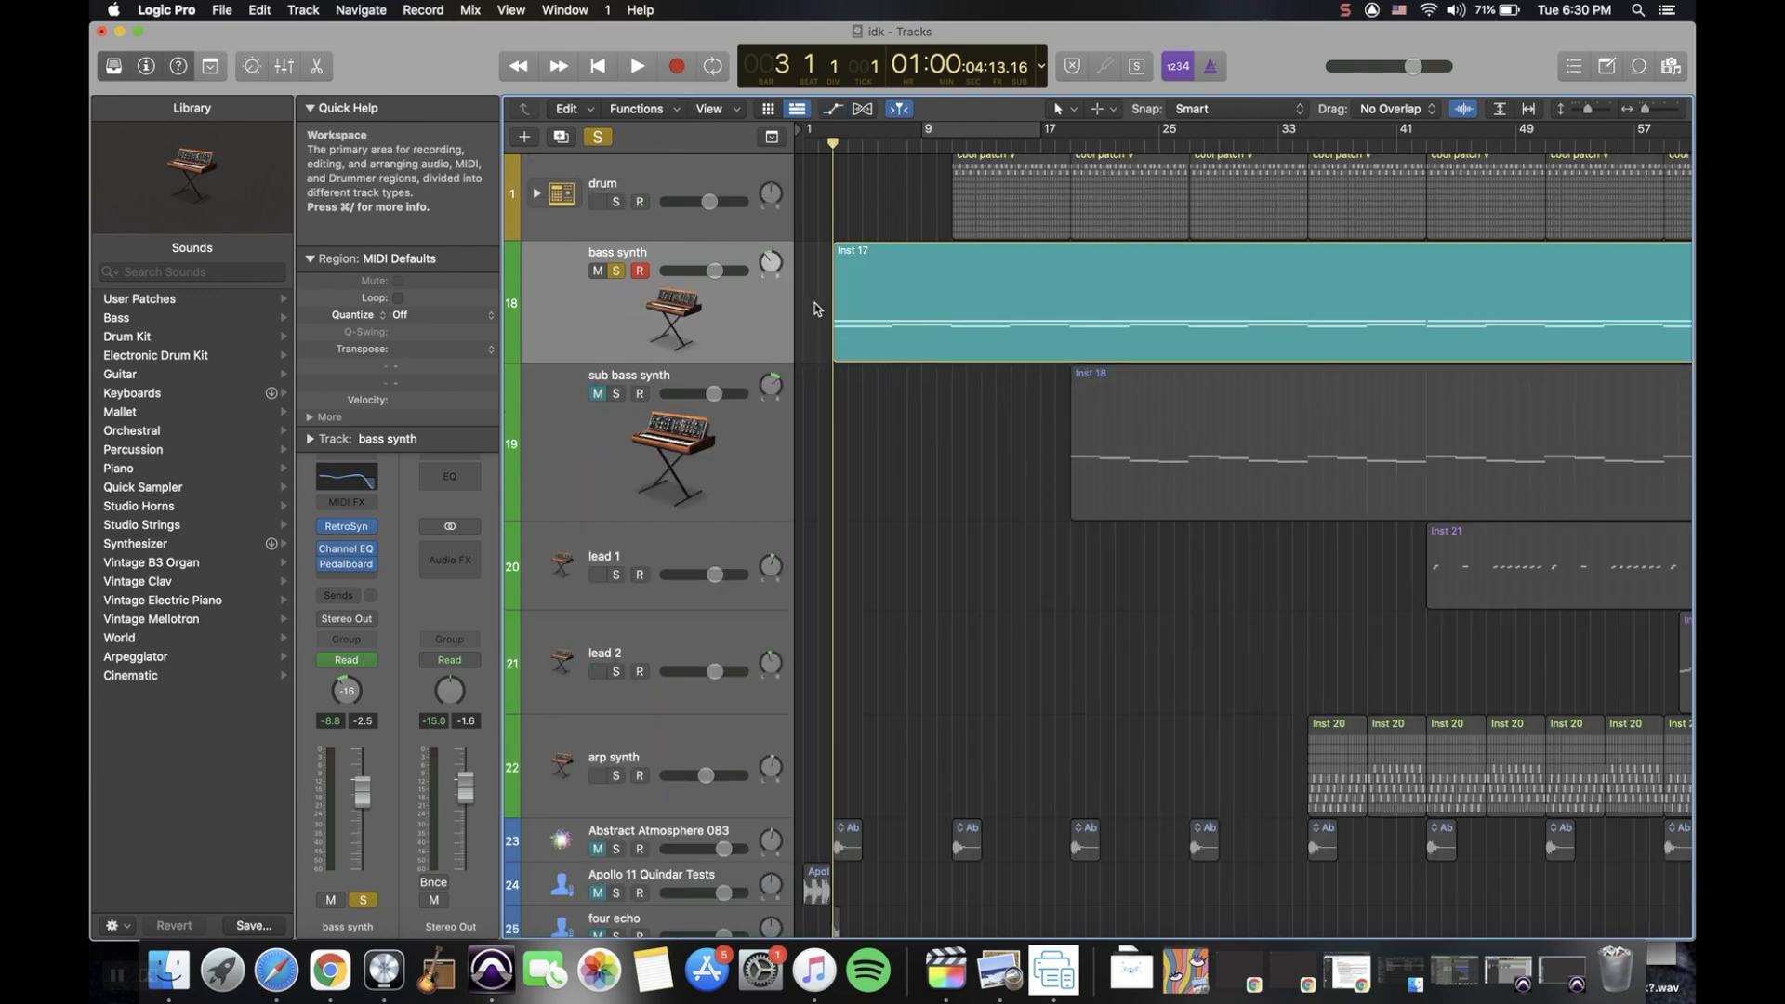
key(a)
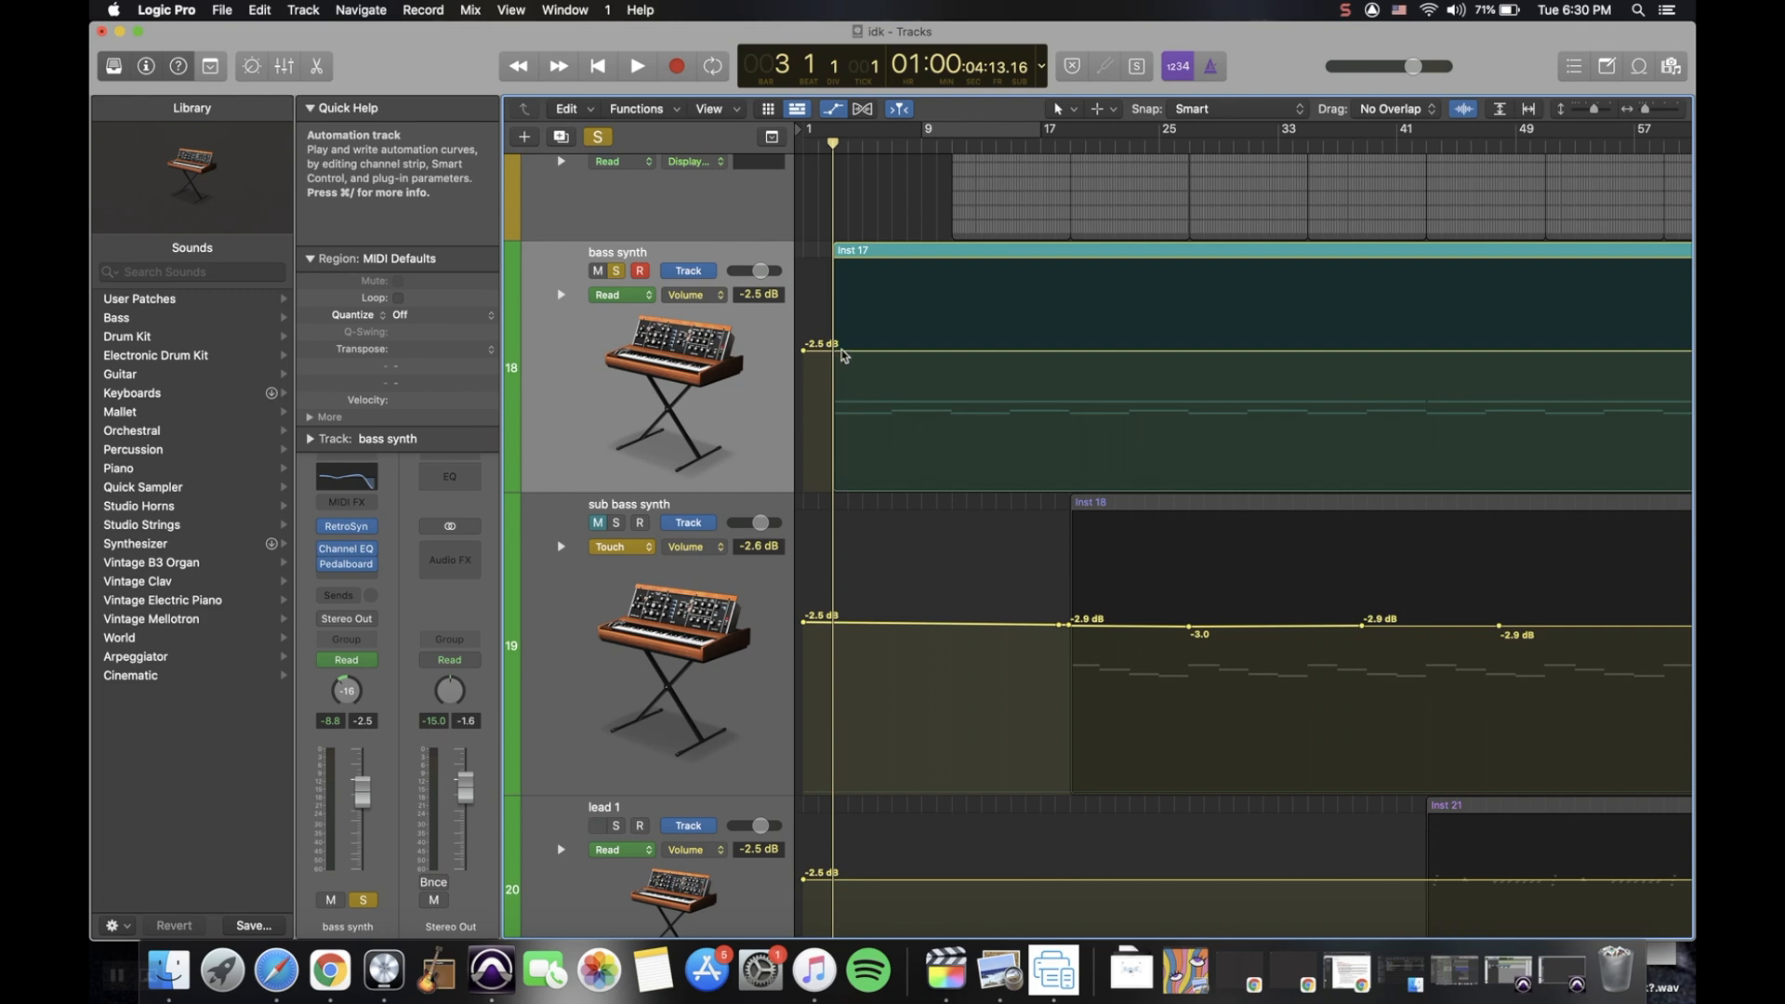
Add five volume automation points to the bass synth track between bar 3 and about bar 23, with the second at about bar 9
scroll(841, 355, up, 5)
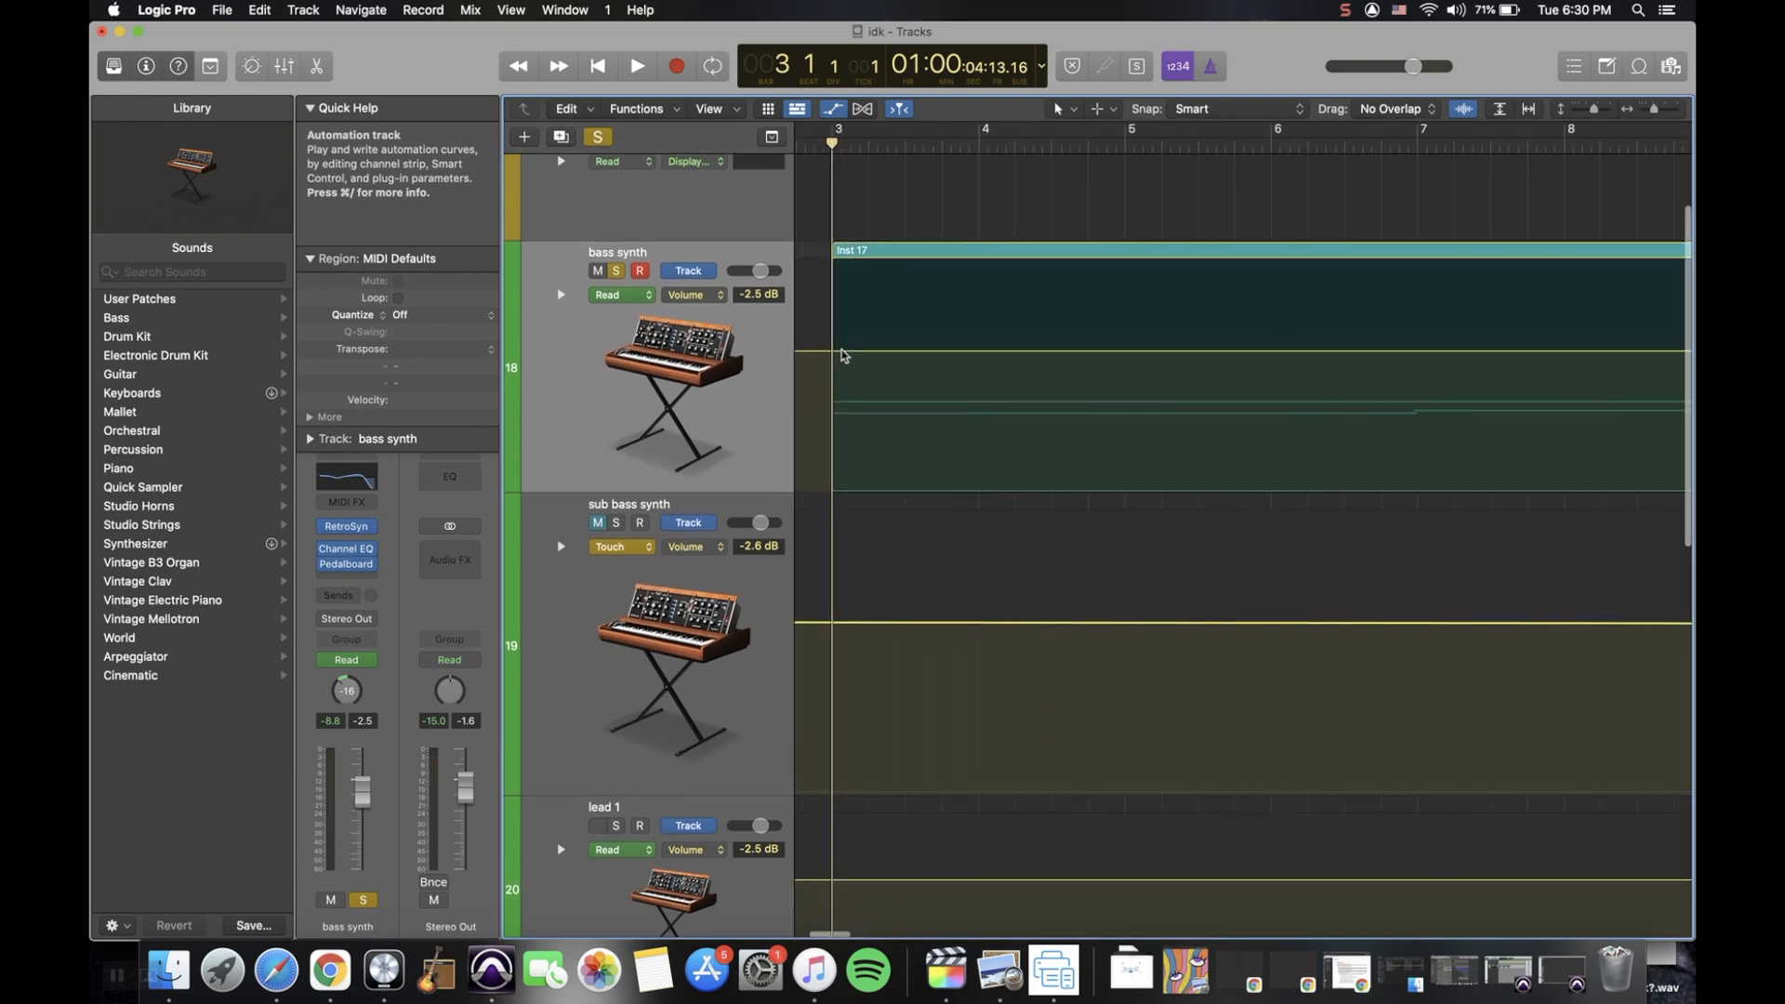
scroll(842, 356, down, 6)
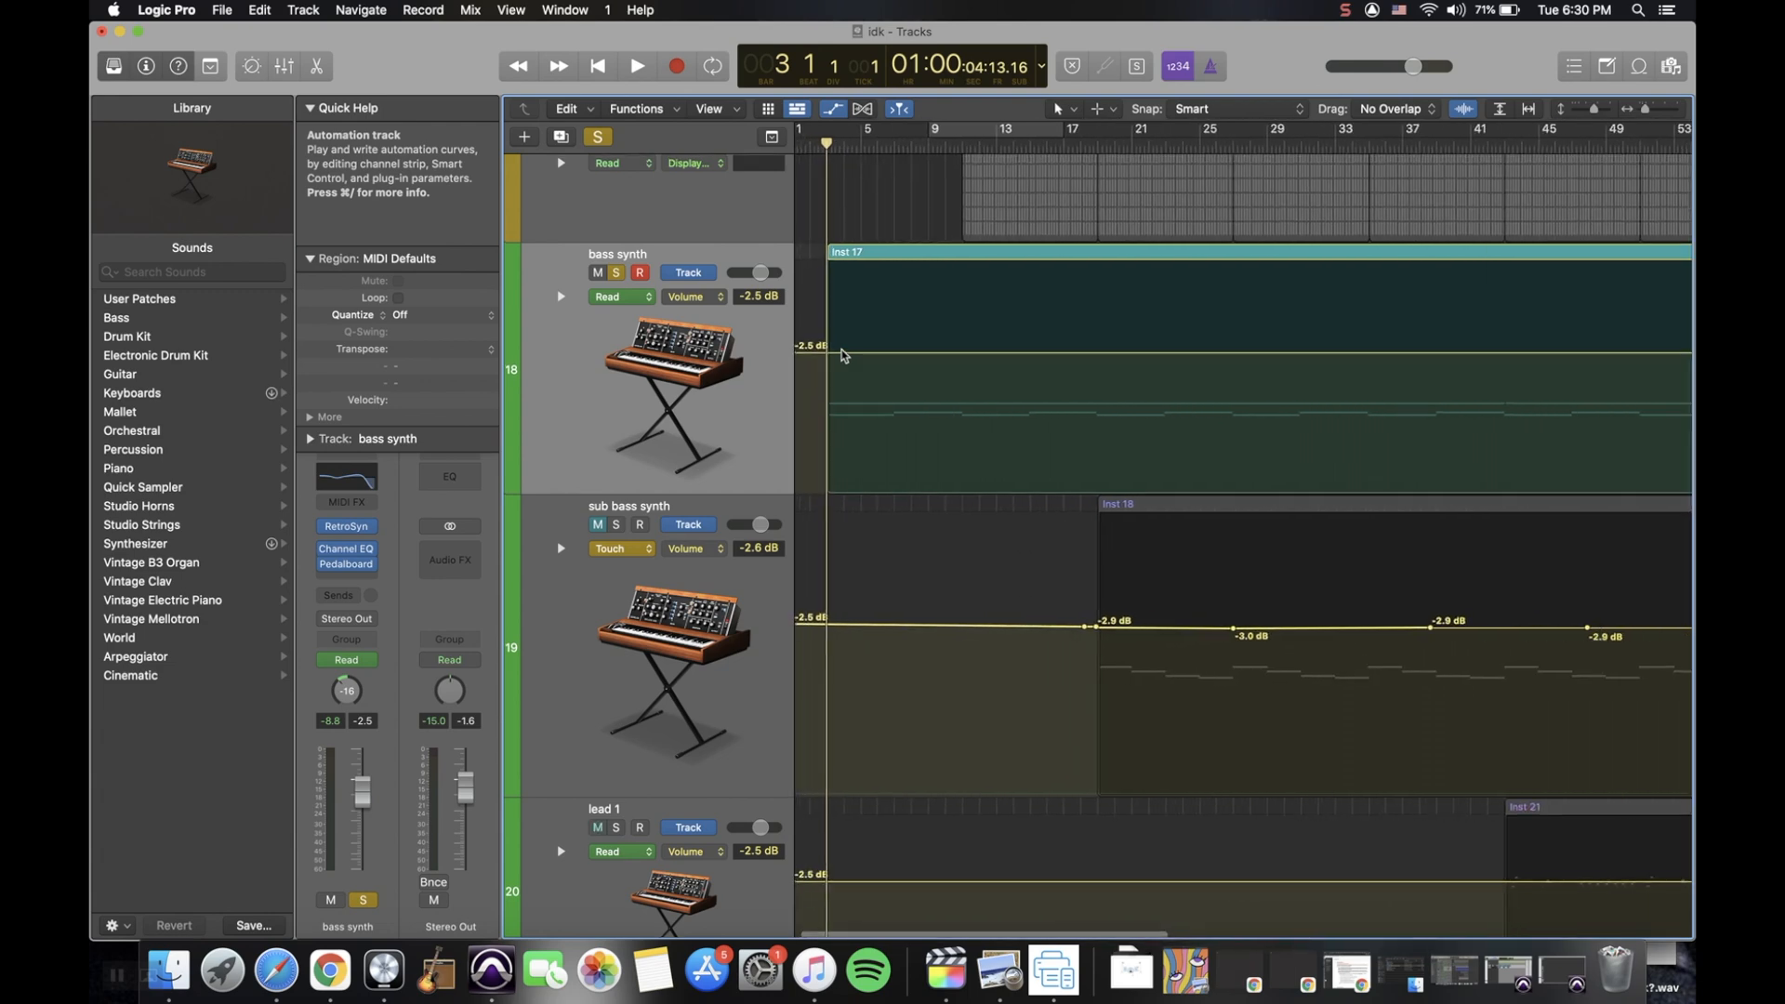
click(841, 353)
click(962, 354)
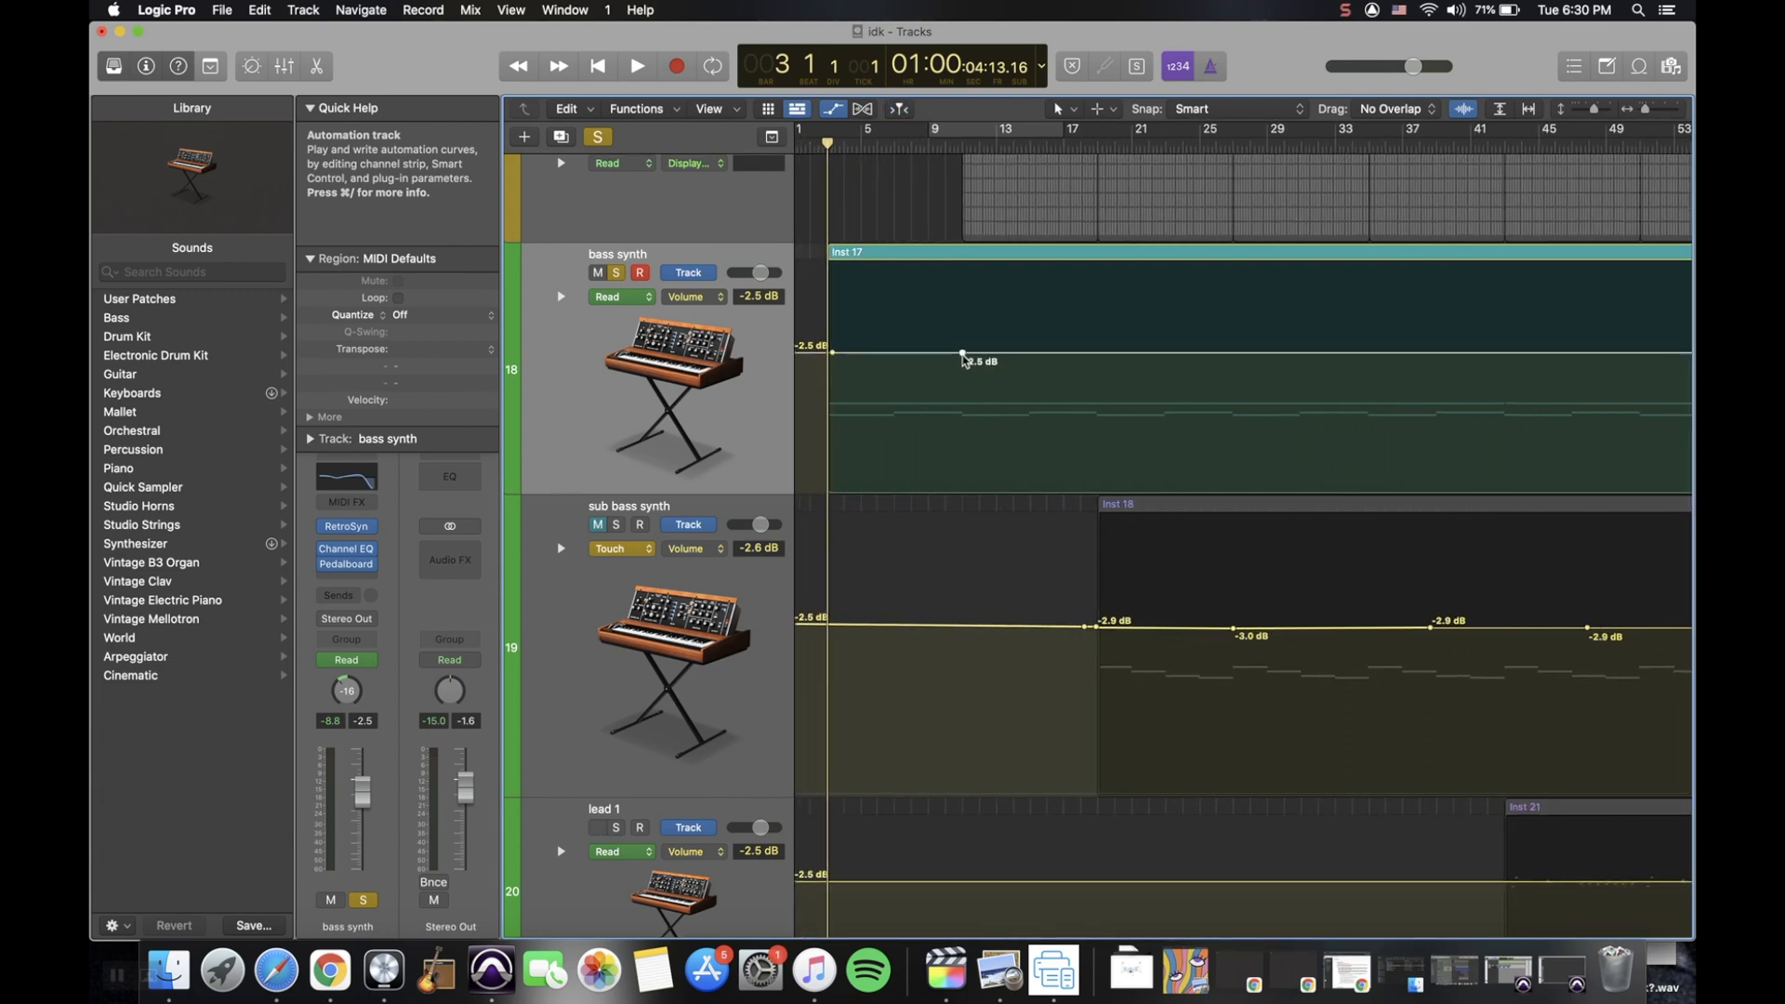
click(1039, 354)
click(1114, 353)
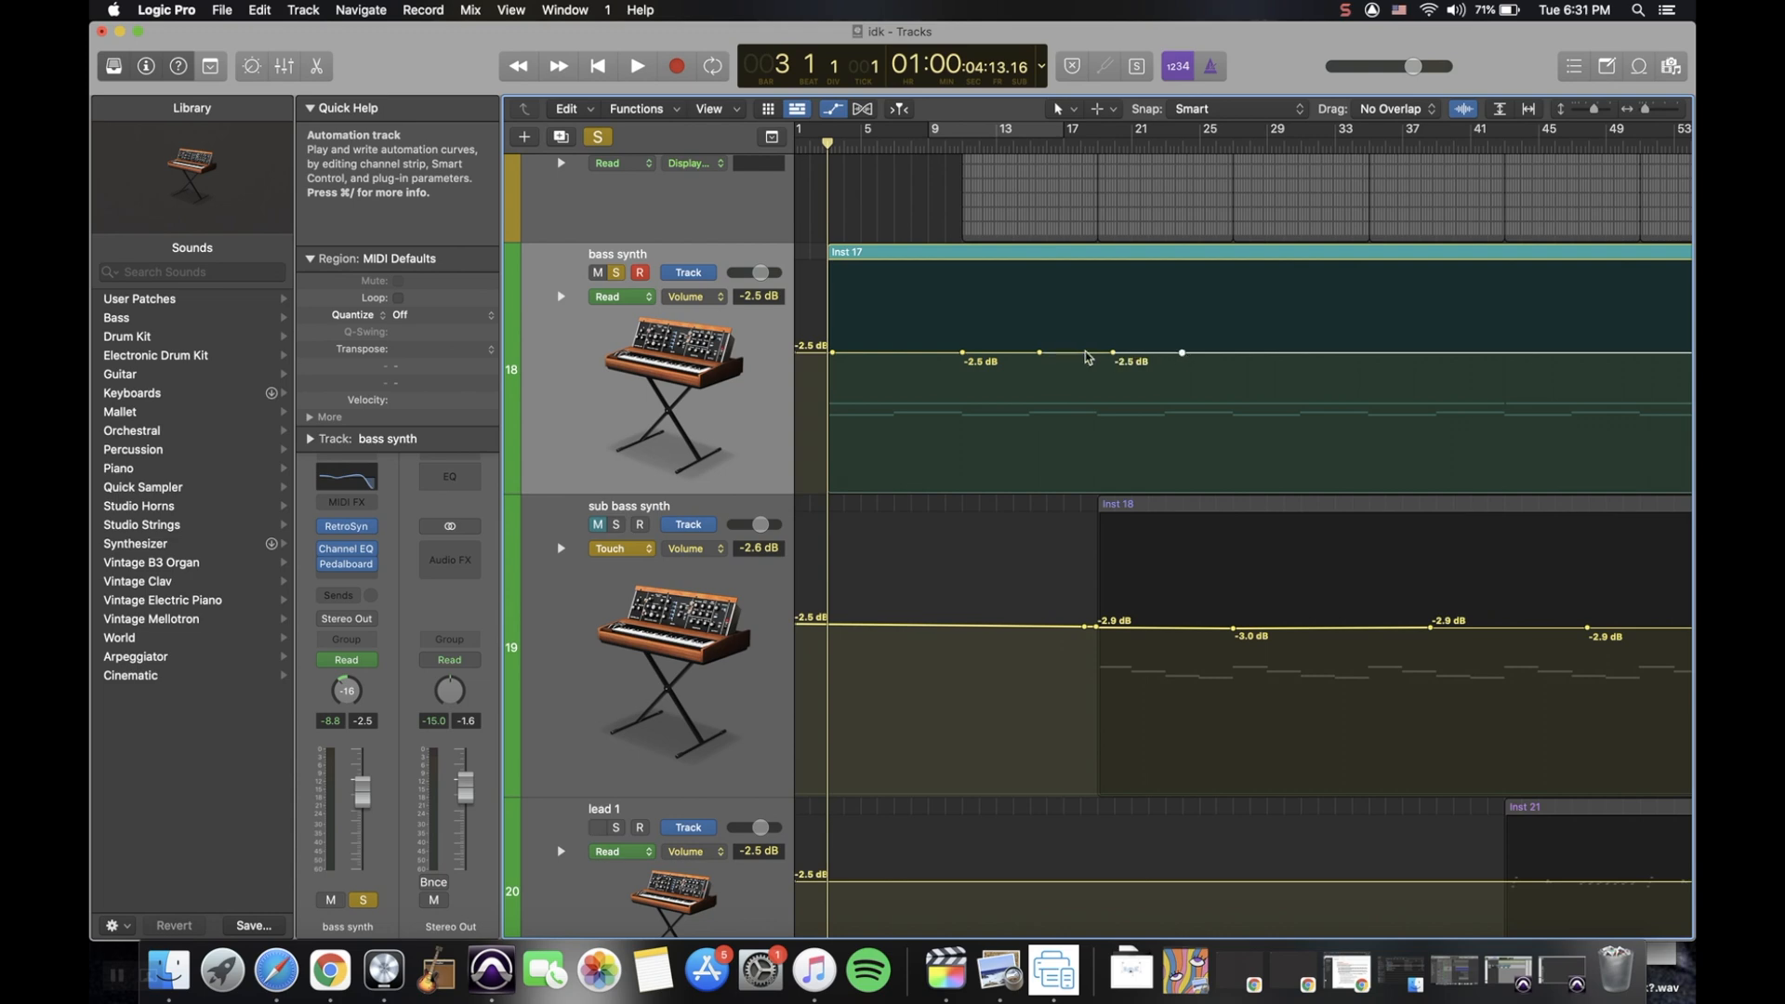
click(962, 353)
mouse_move(963, 353)
mouse_down()
mouse_move(976, 302)
mouse_move(937, 419)
mouse_move(940, 353)
mouse_up()
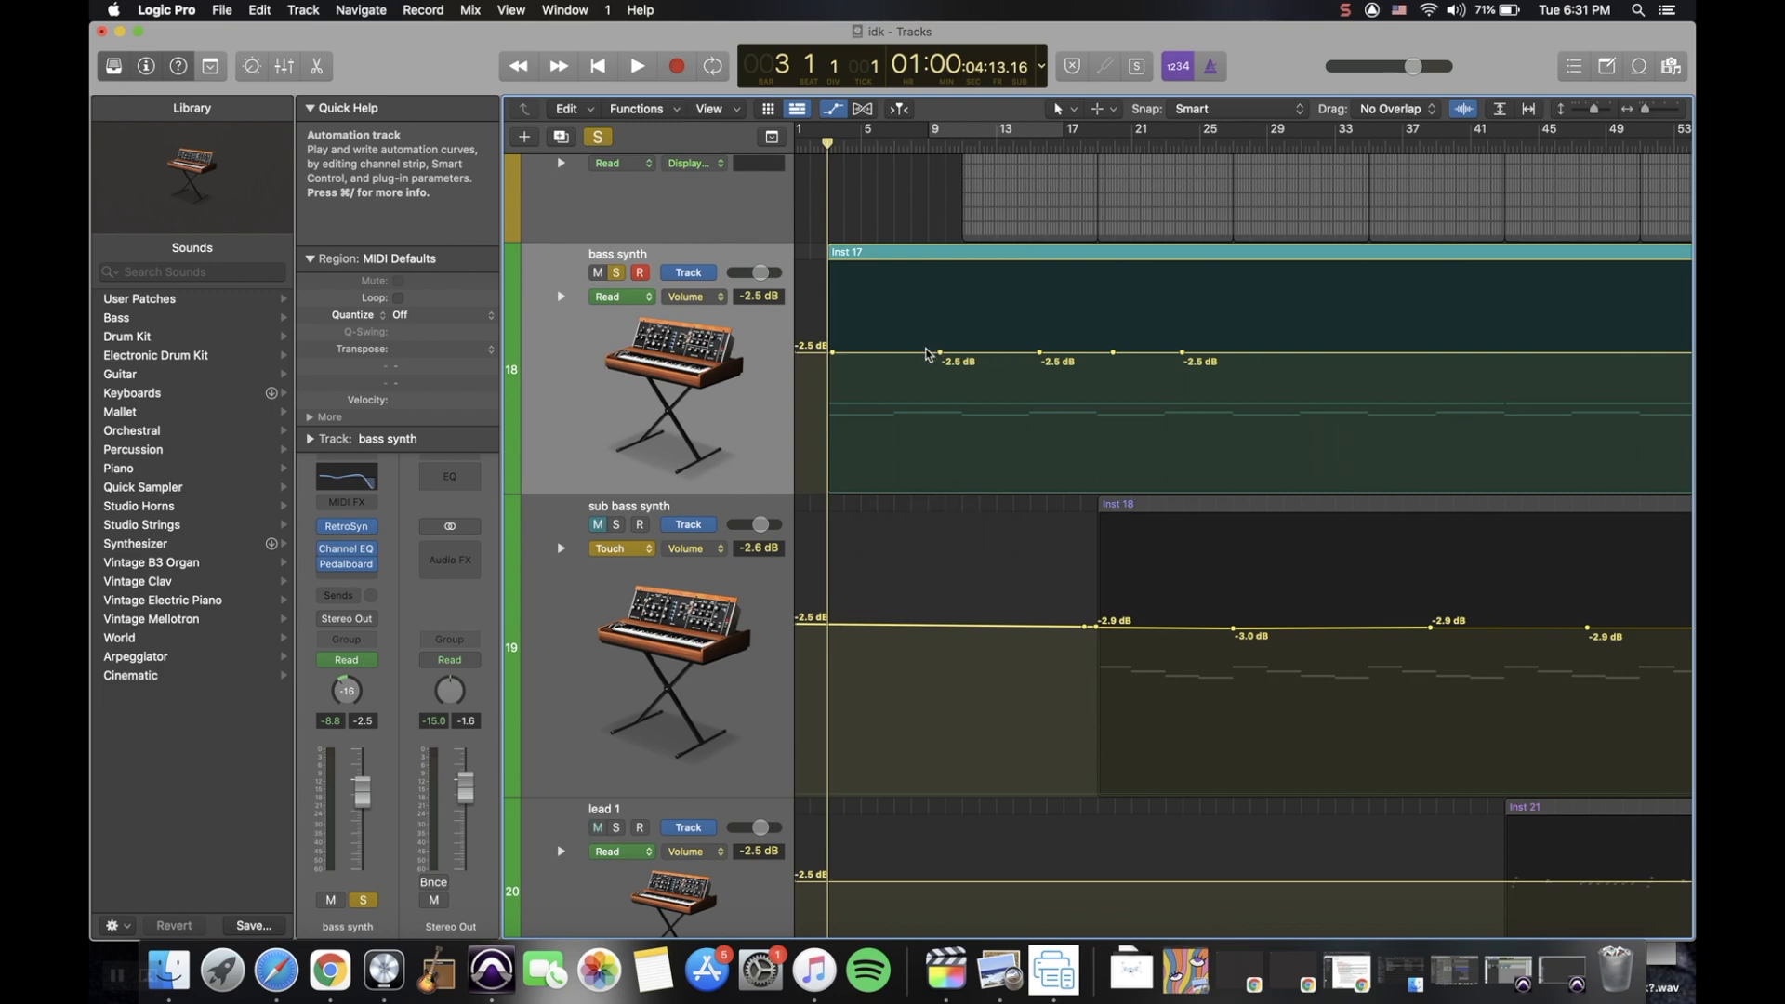
Play back the bass synth from bar 3 to hear it with the level volume line
key(space)
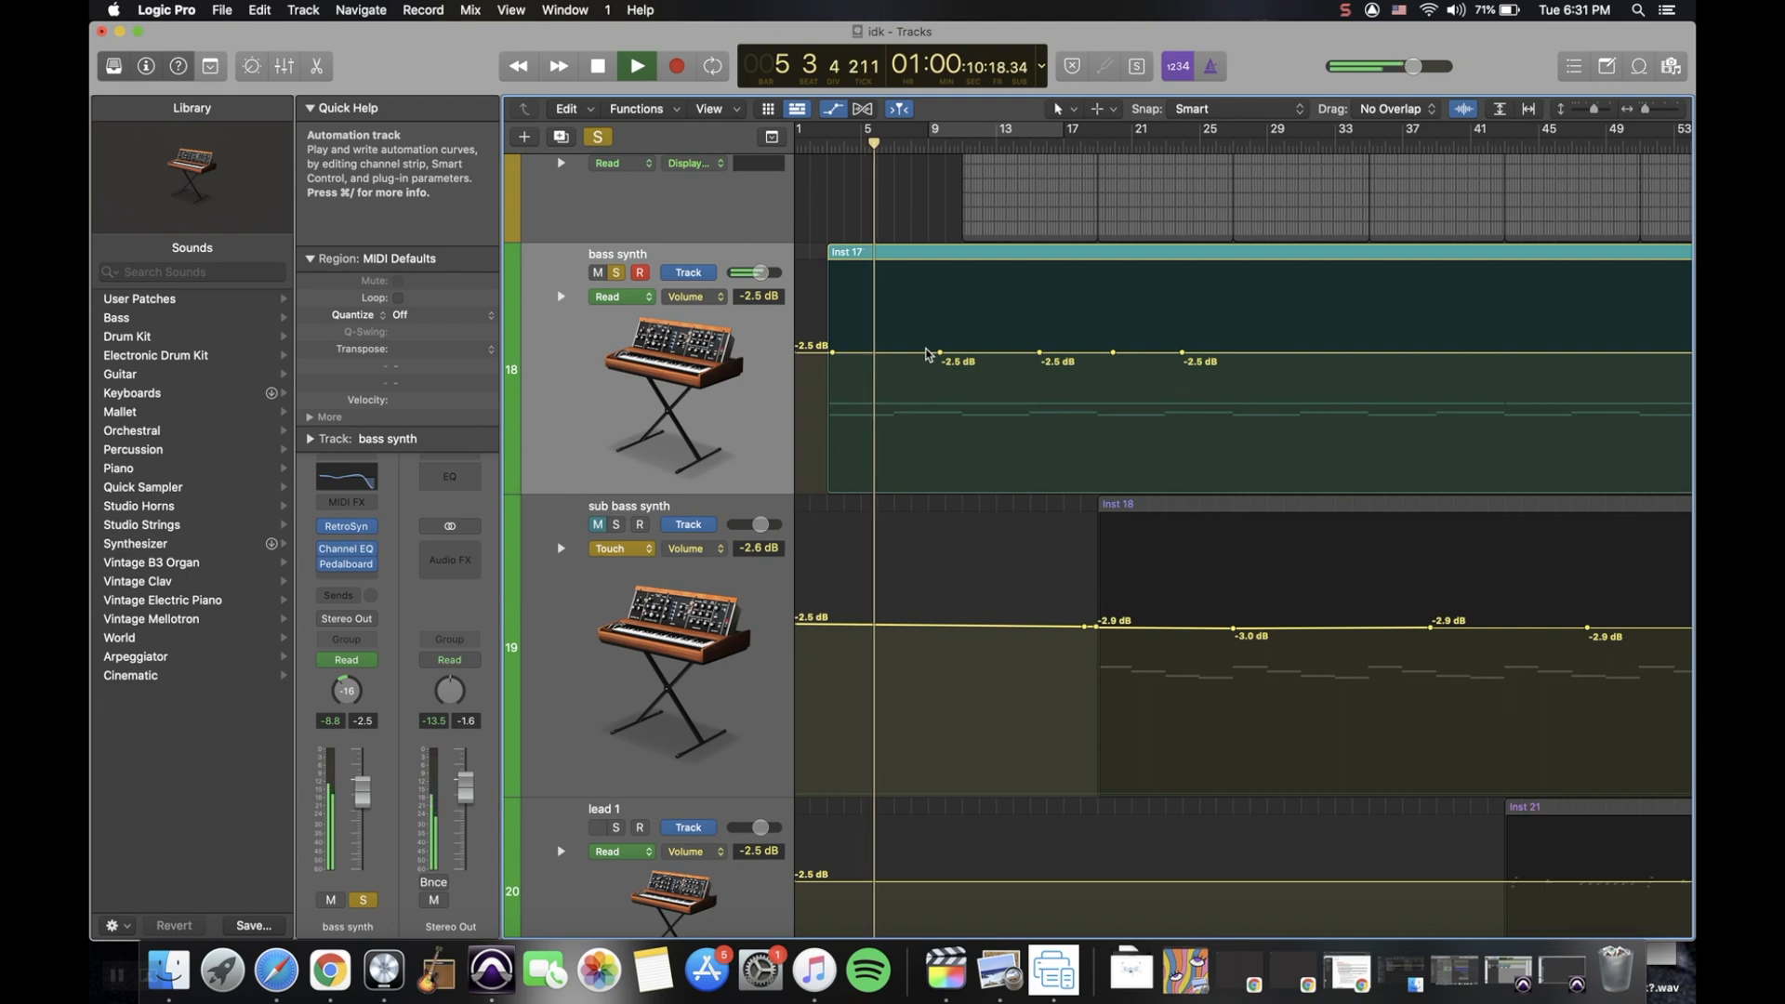
key(space)
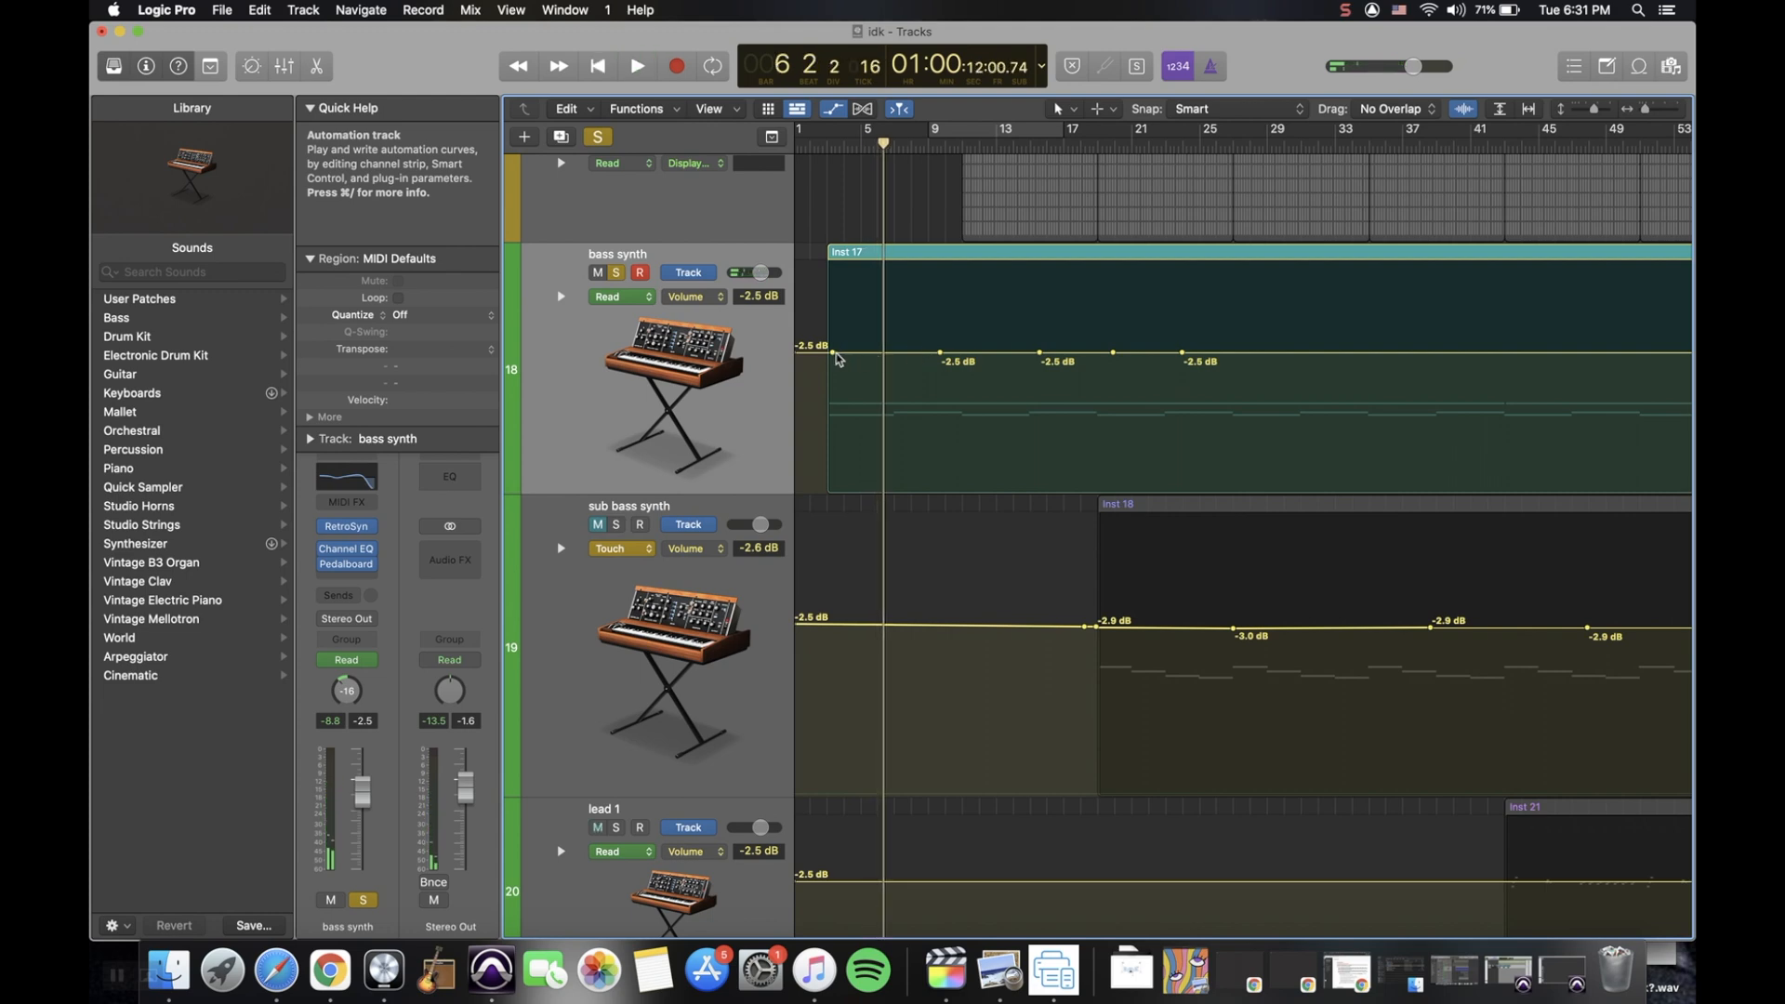
Lower the bass synth's volume point at bar 3 to -8.0 dB and play back the fade-in from bar 3
scroll(835, 358, left, 1)
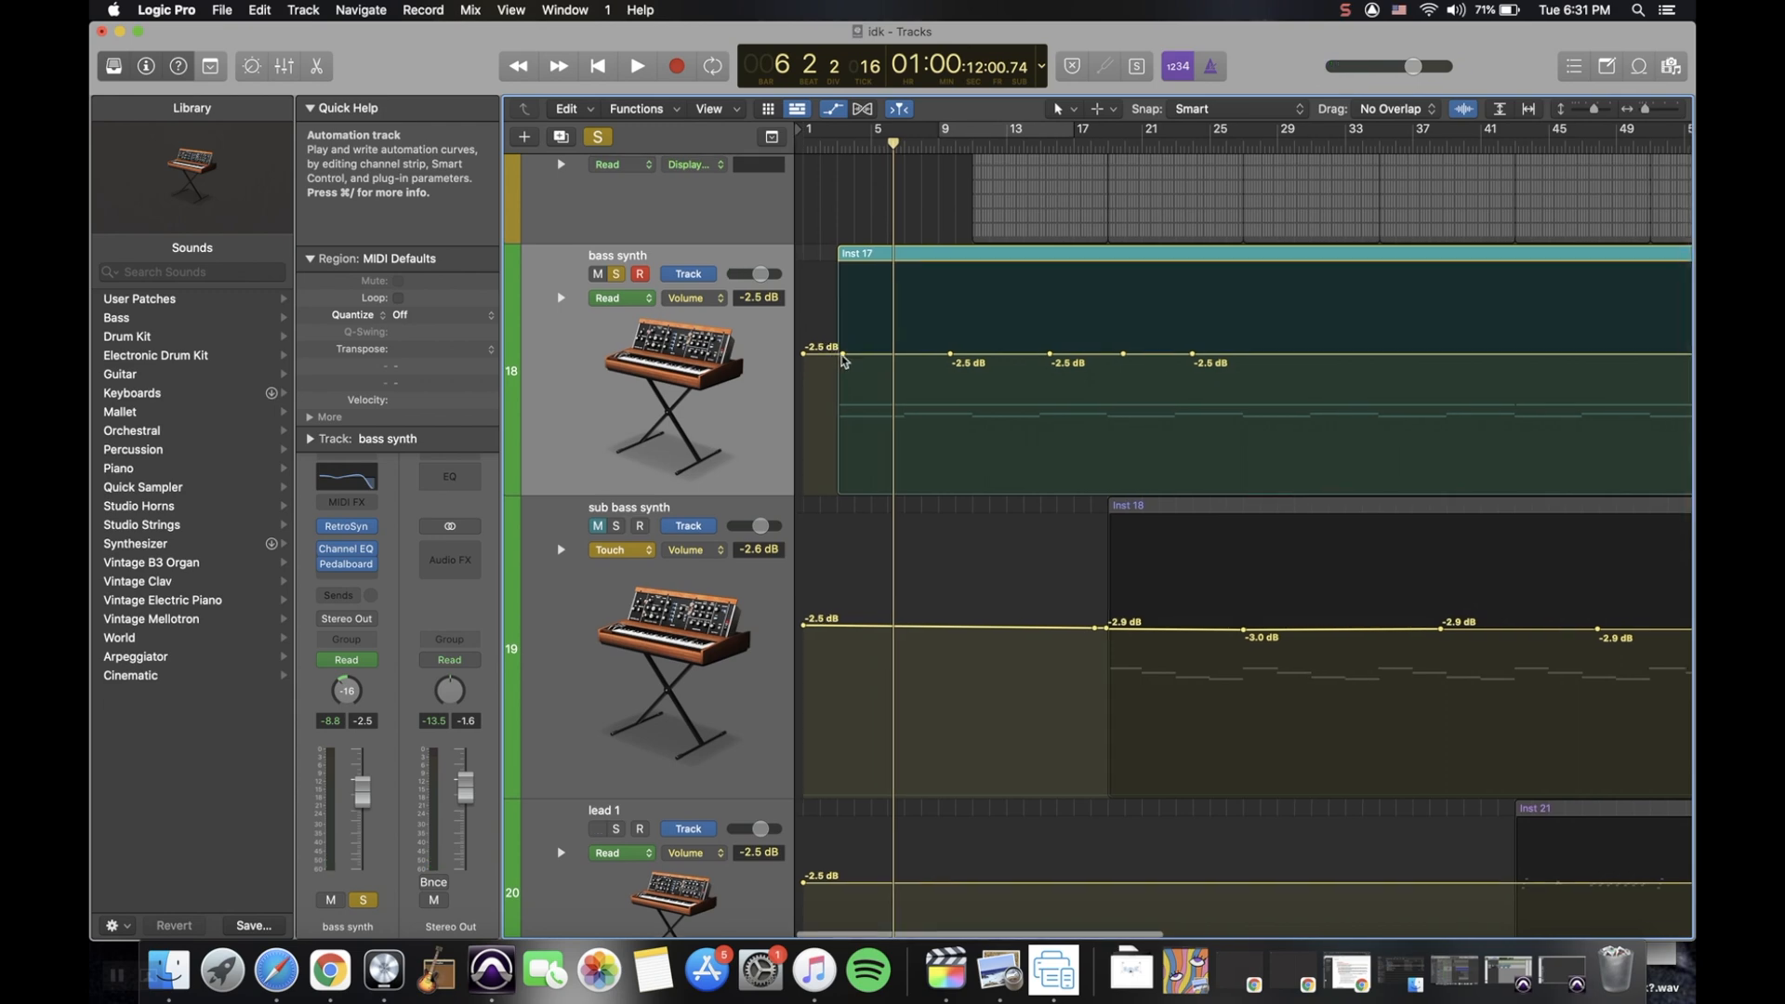
drag(843, 359, 838, 392)
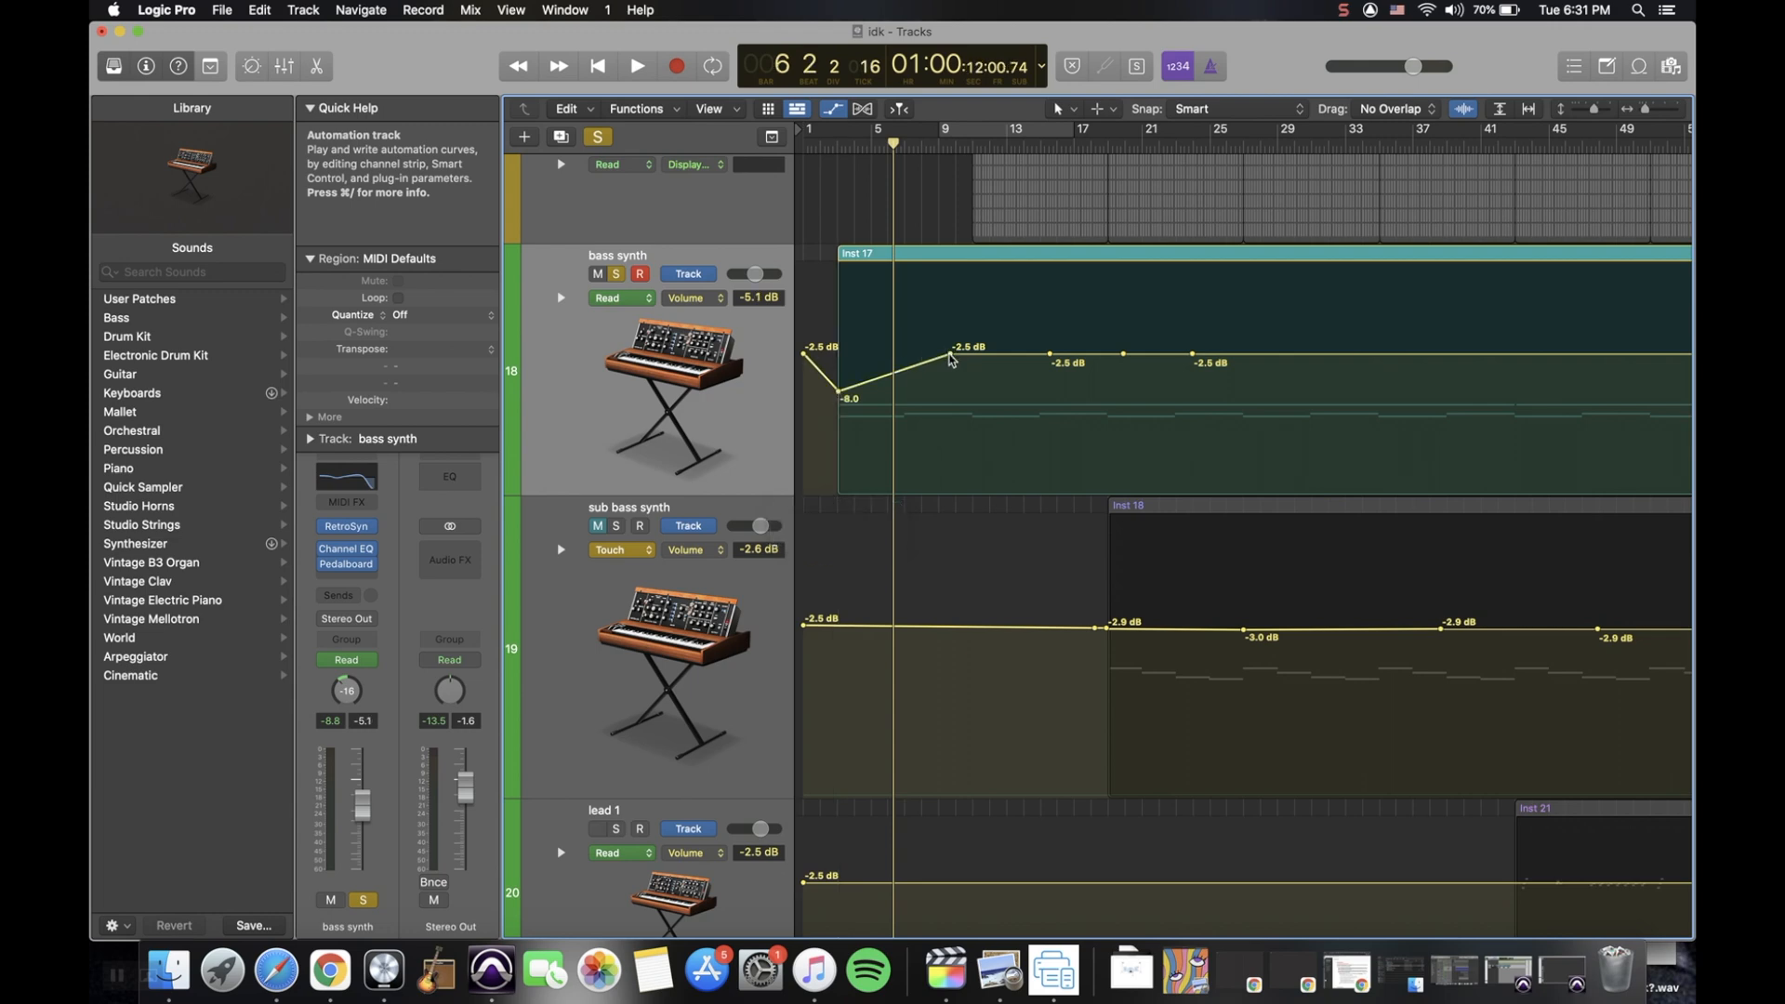
drag(894, 144, 840, 144)
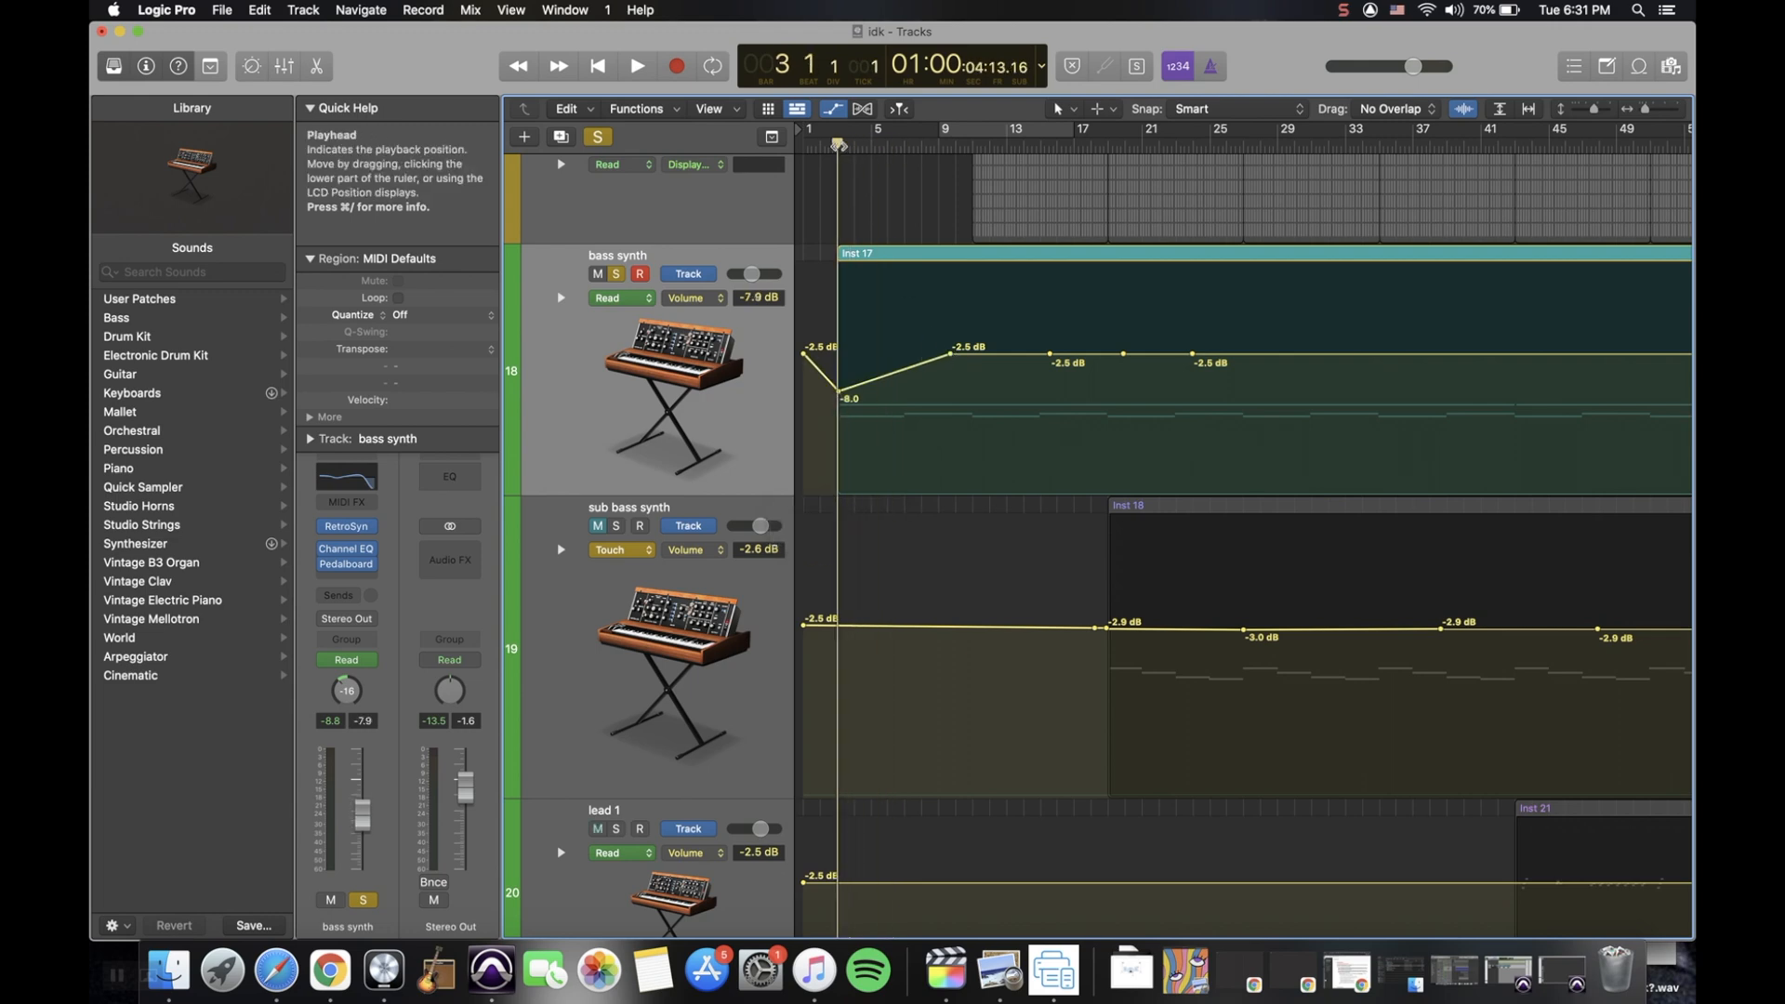
key(space)
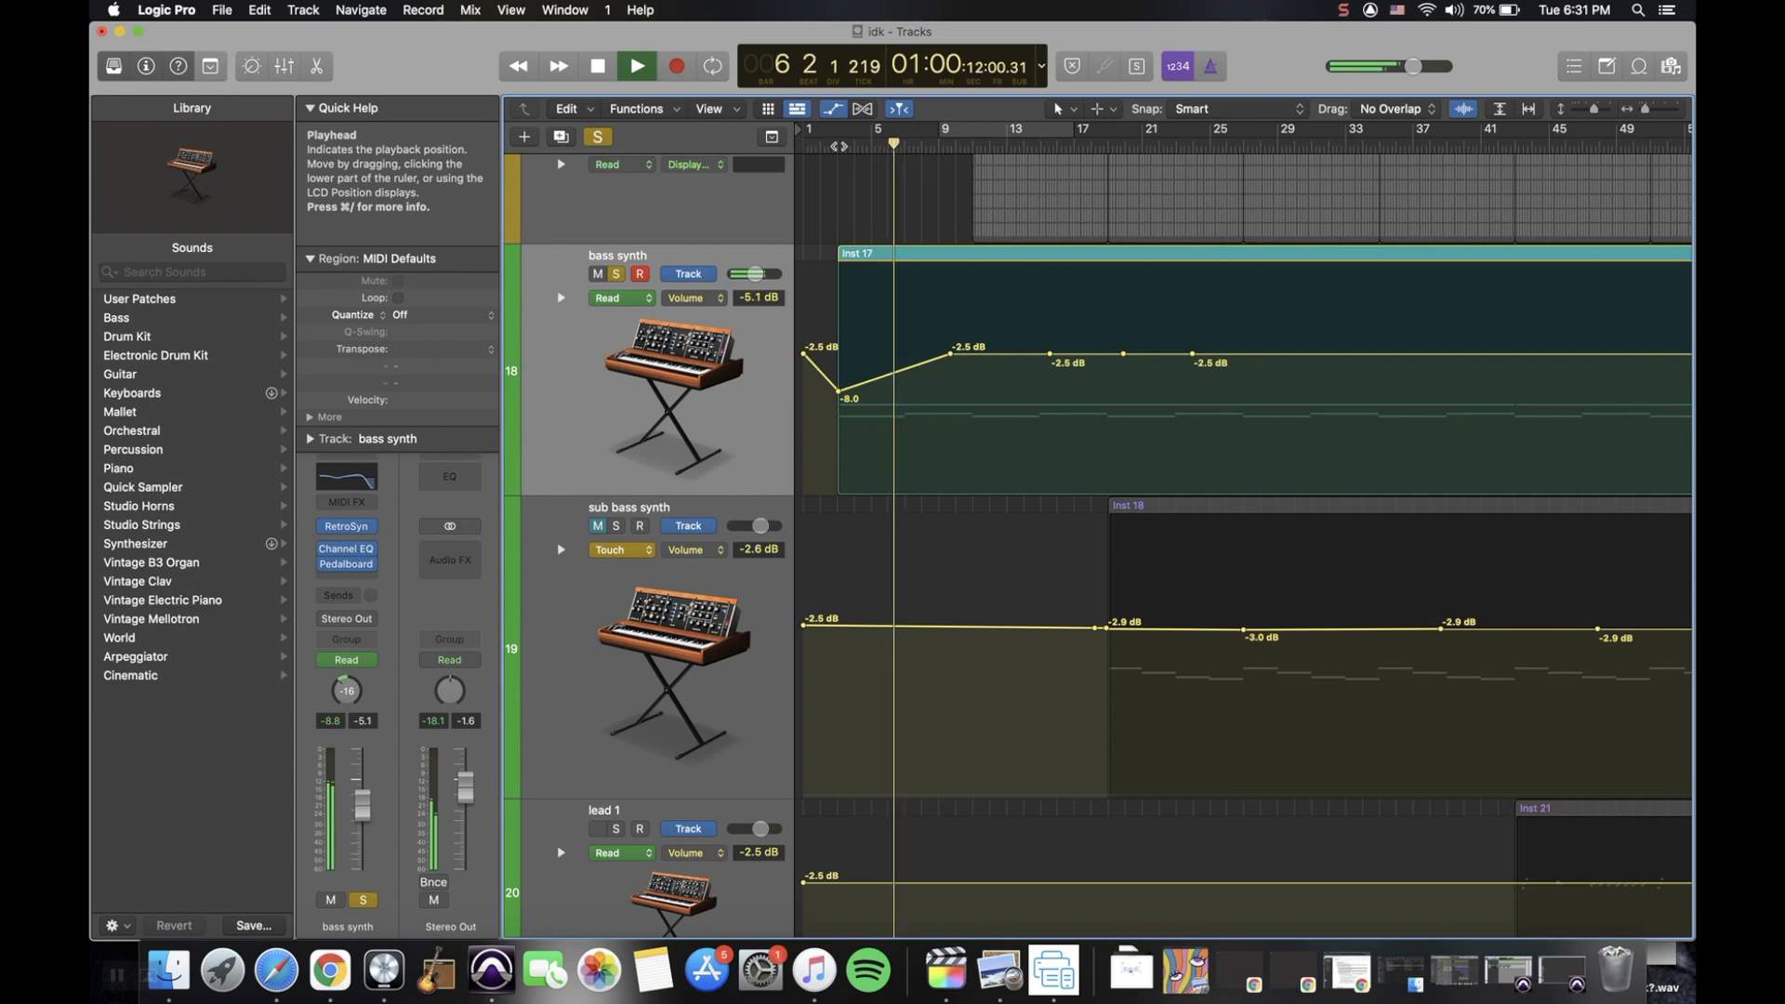
key(space)
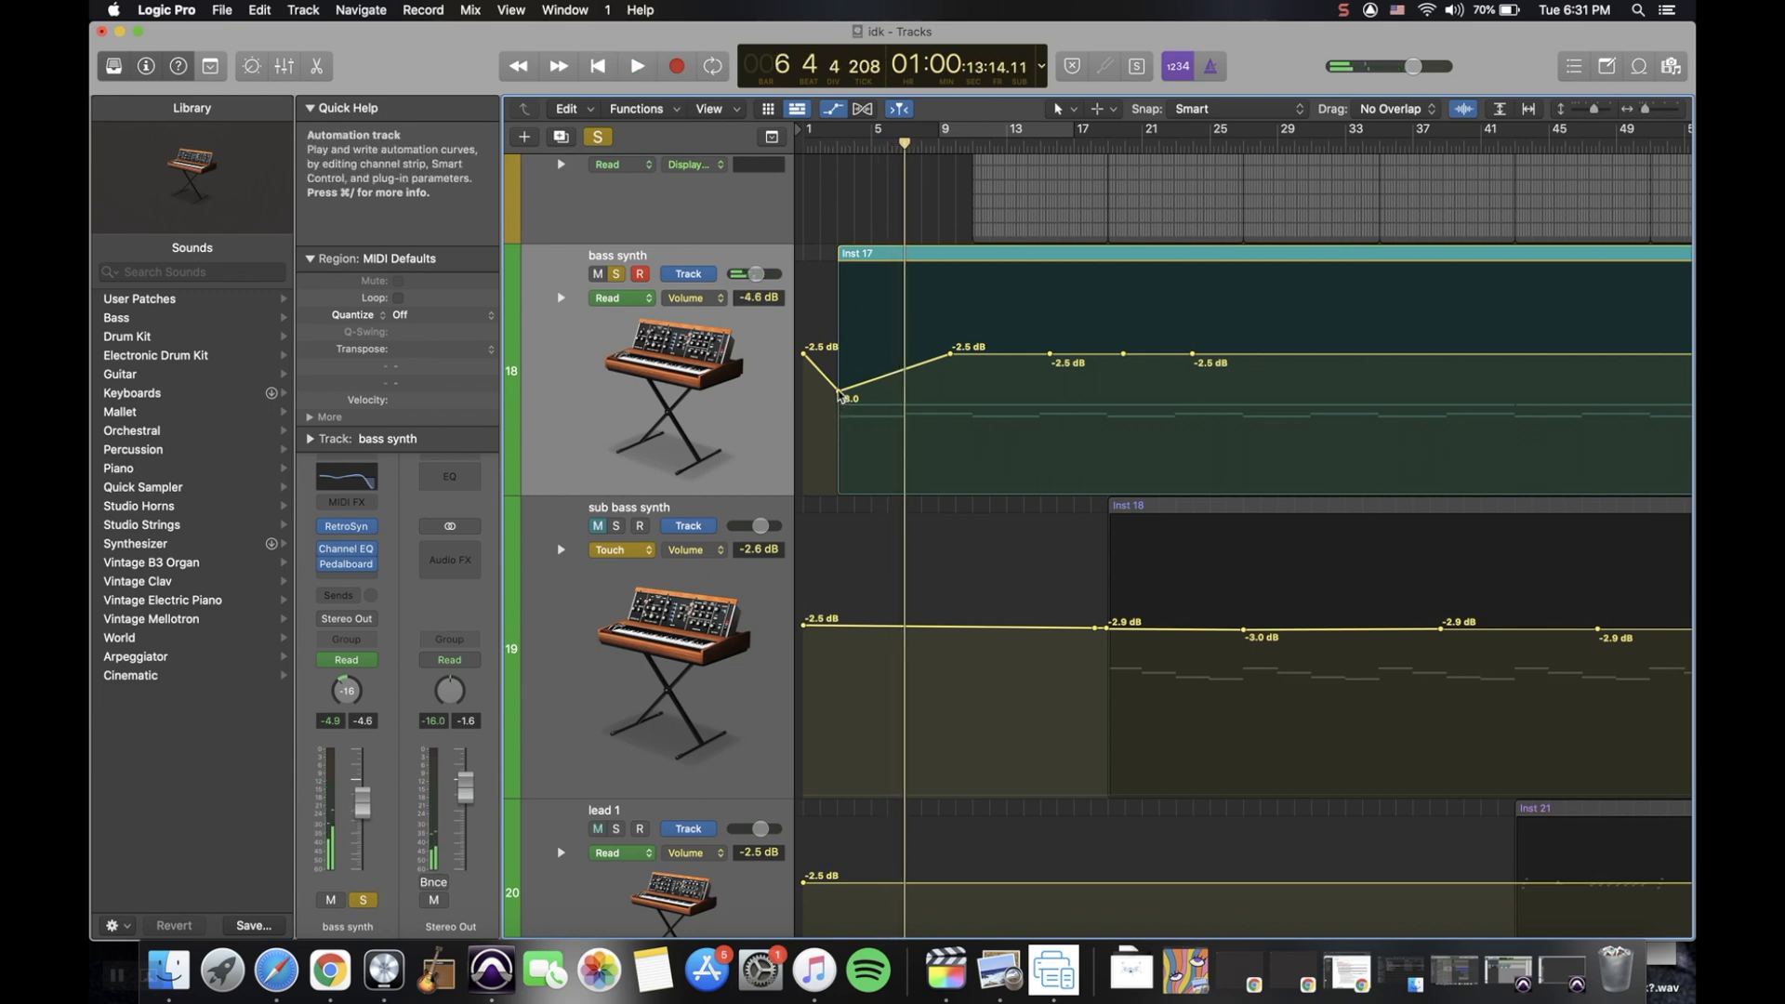
Steepen the bass synth's fade-in by lowering the bar 3 volume point to -30.0 dB and moving the following point to about bar 6
drag(841, 396, 840, 356)
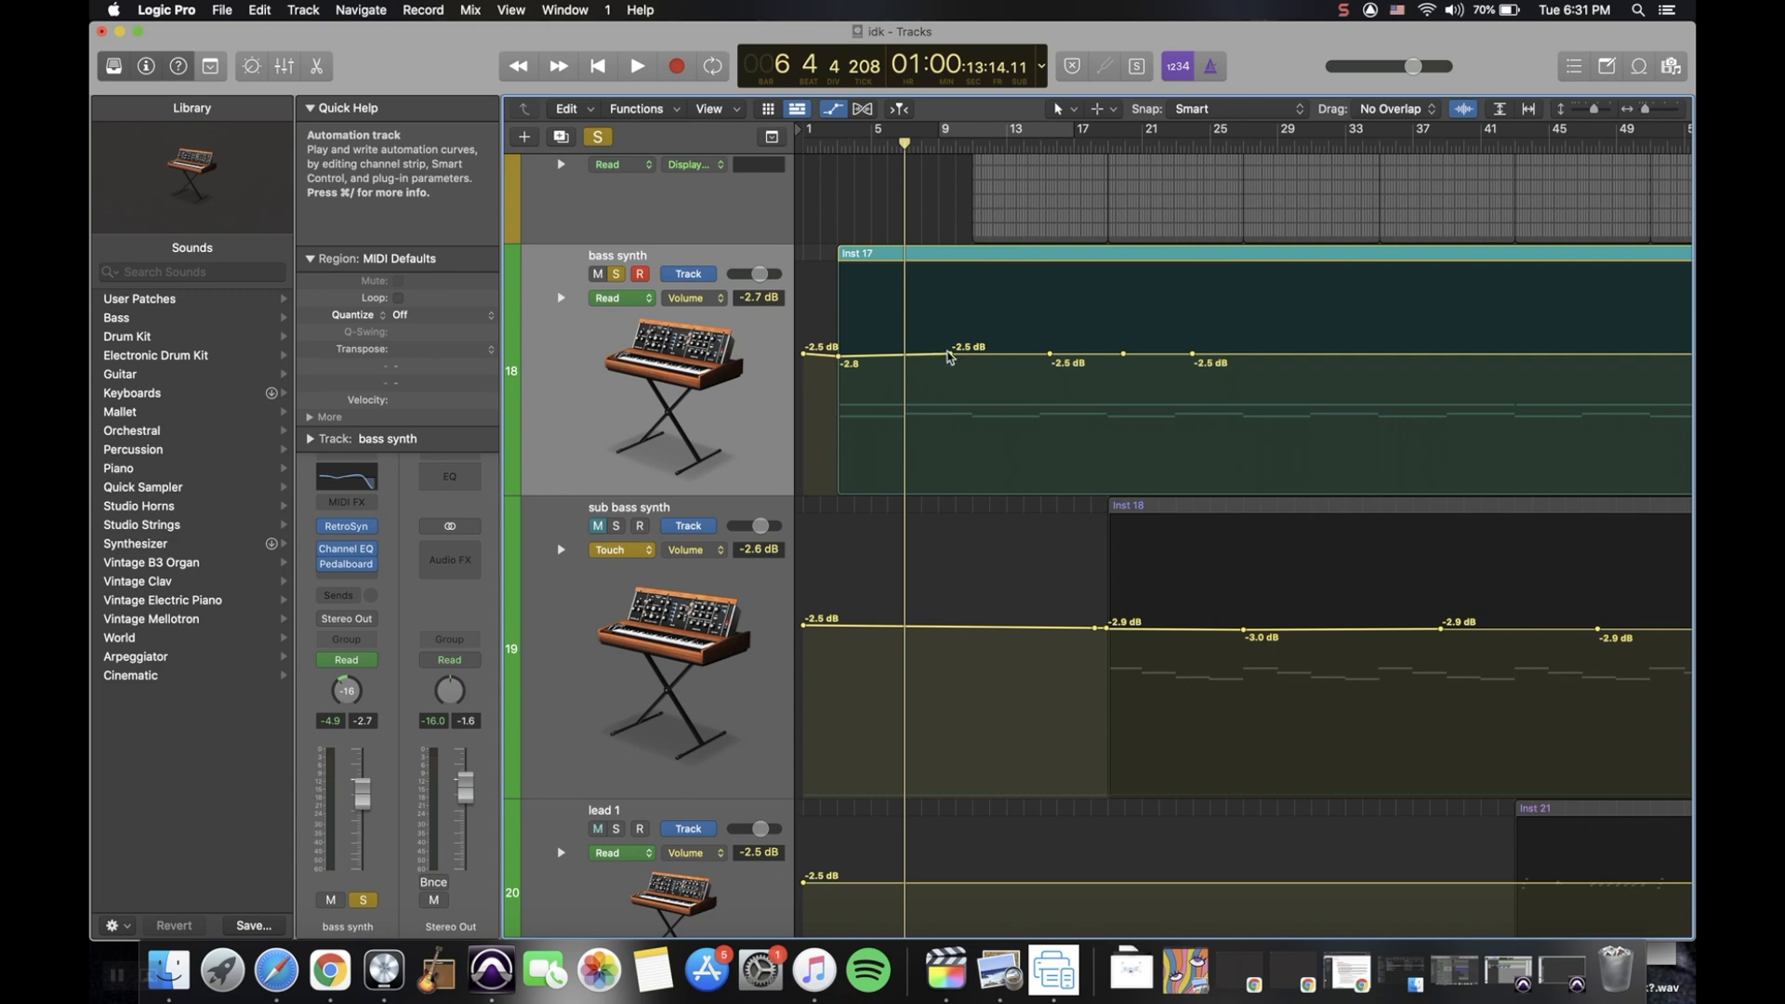
drag(840, 359, 842, 470)
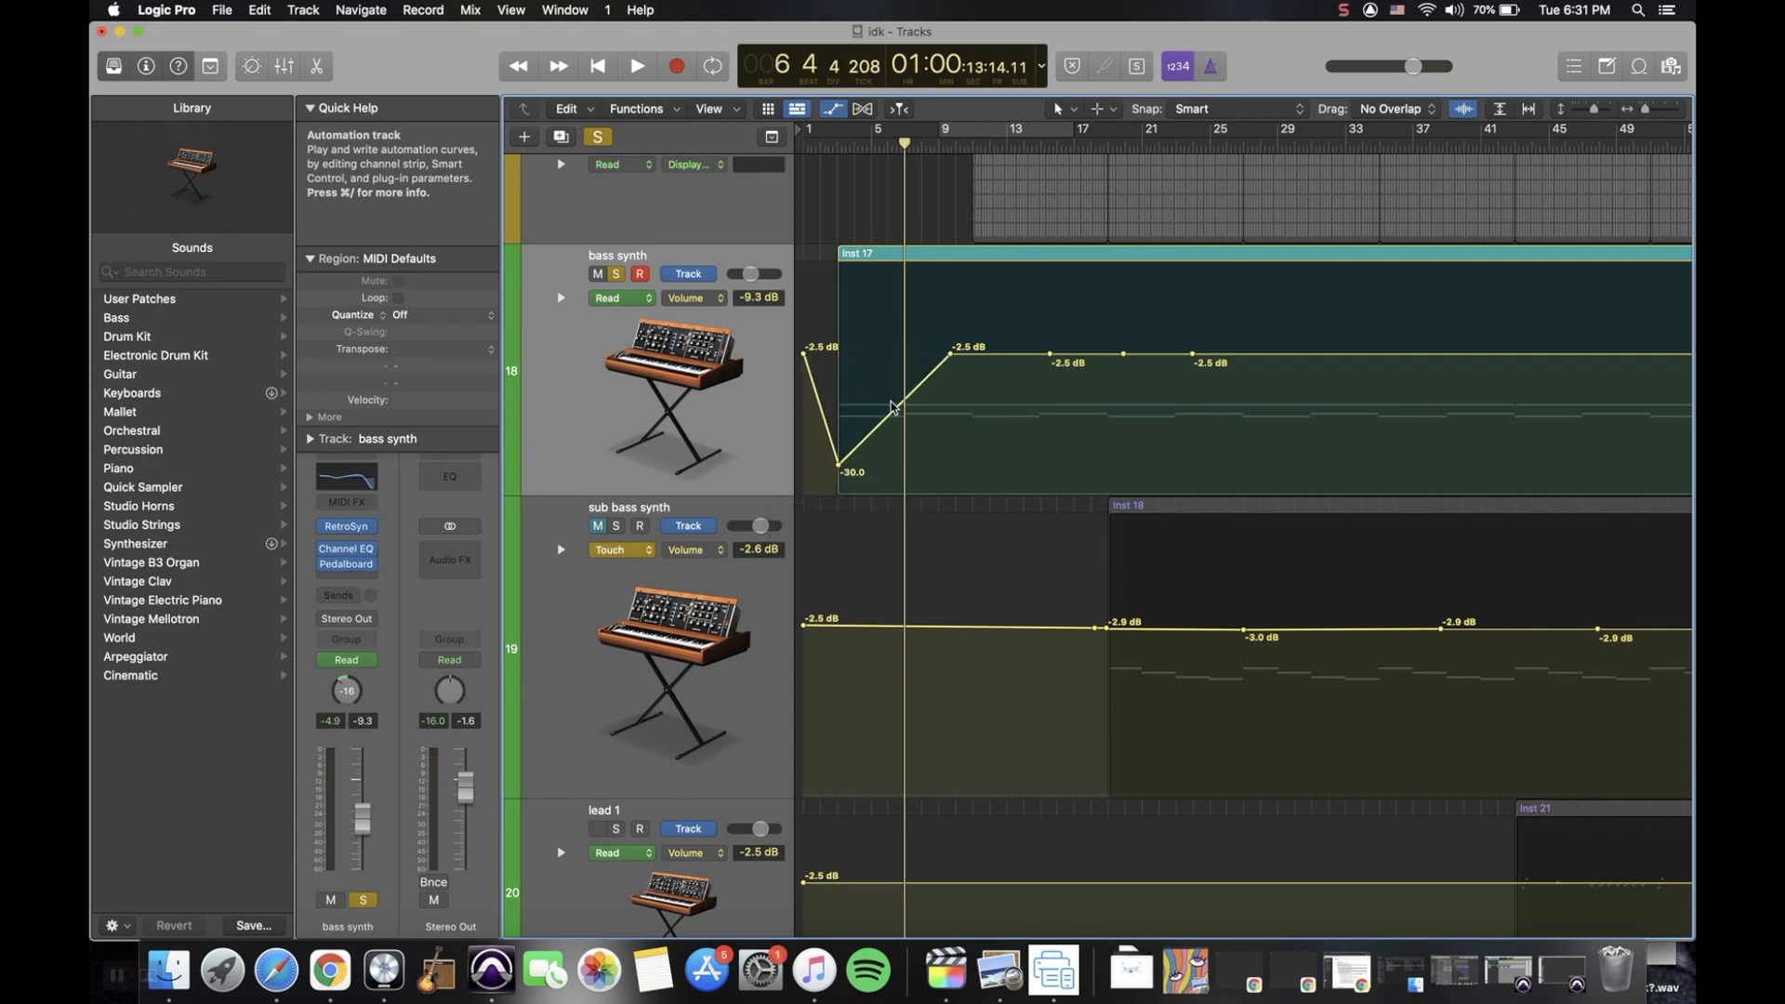
drag(950, 358, 888, 355)
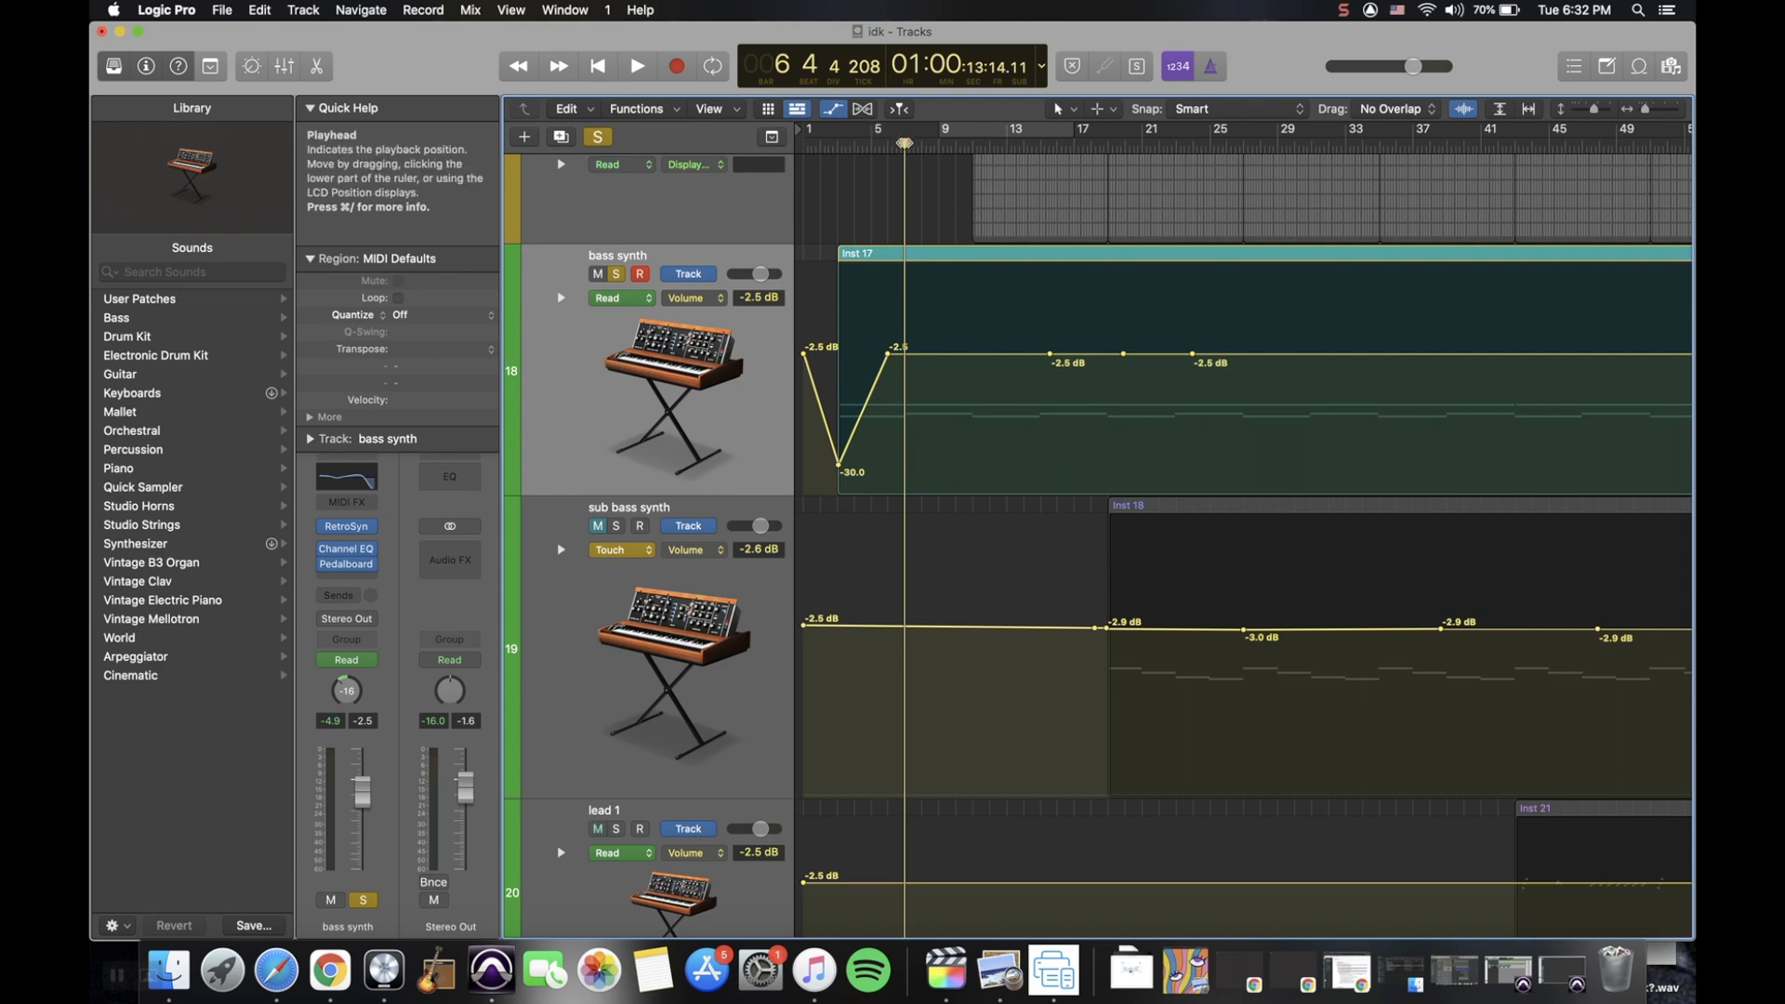
drag(905, 143, 835, 149)
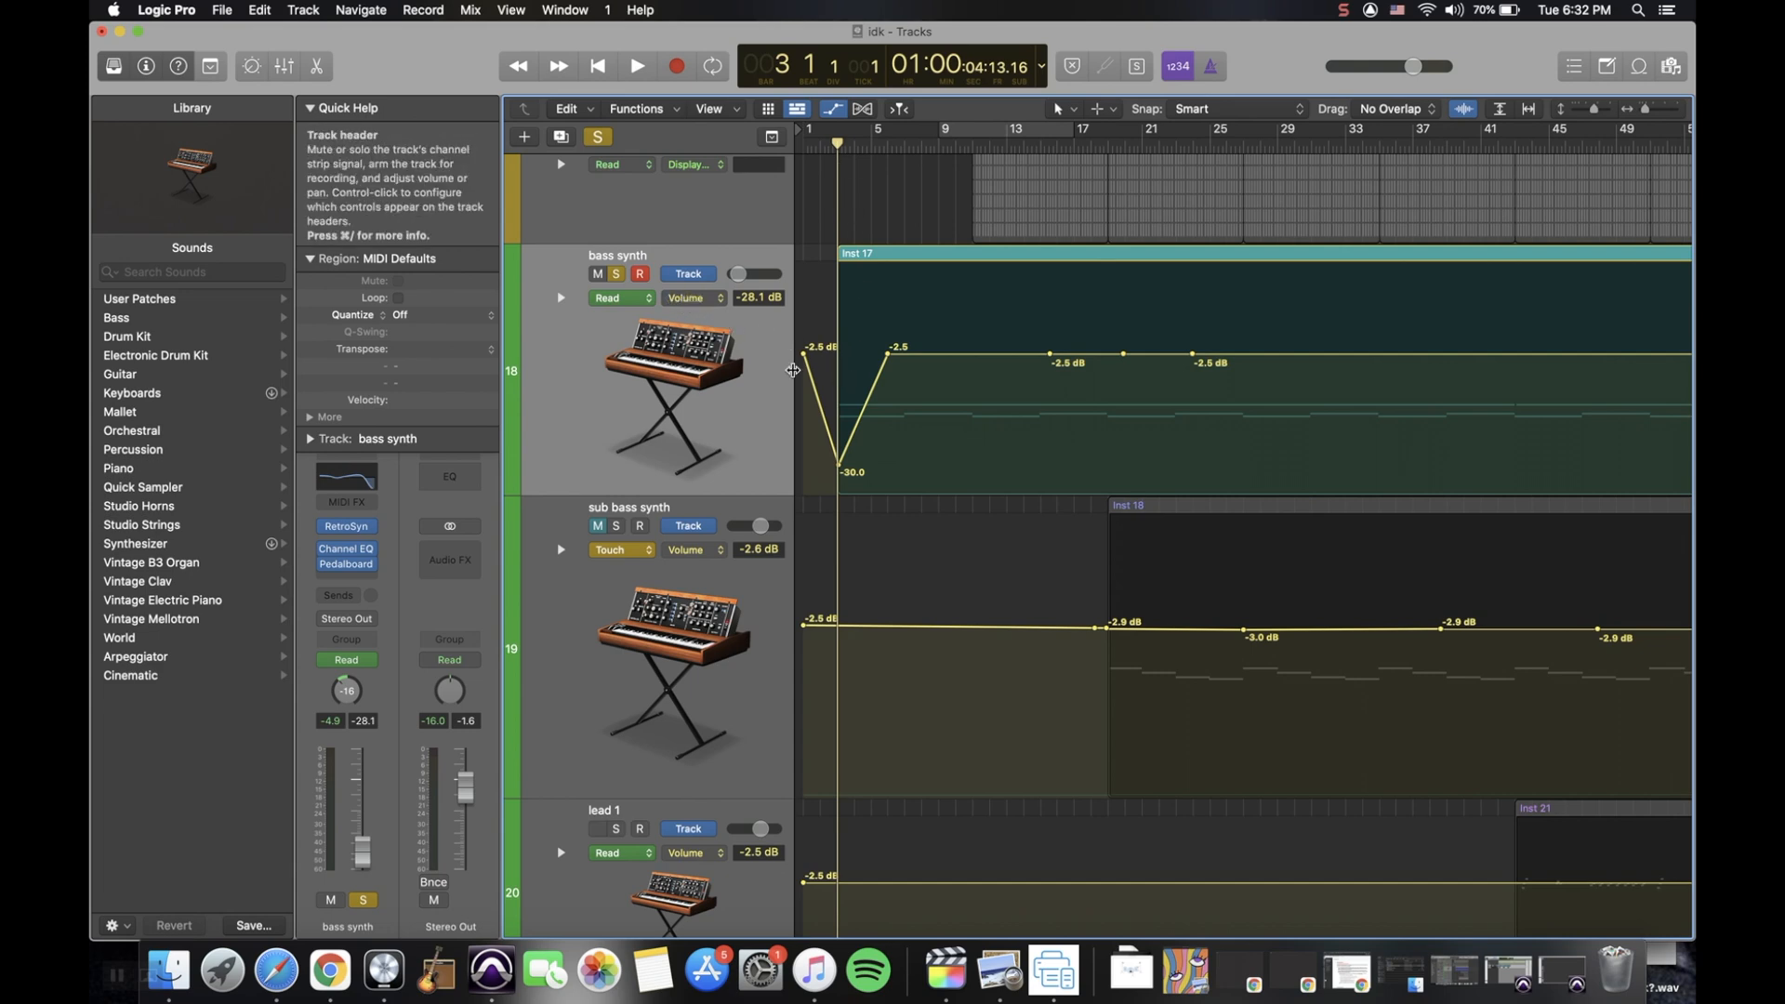
Try moving the bass synth's last volume point to about bar 22 at -2.9 dB, and undo the change
mouse_move(888, 354)
mouse_down()
mouse_move(888, 312)
mouse_move(890, 355)
mouse_up()
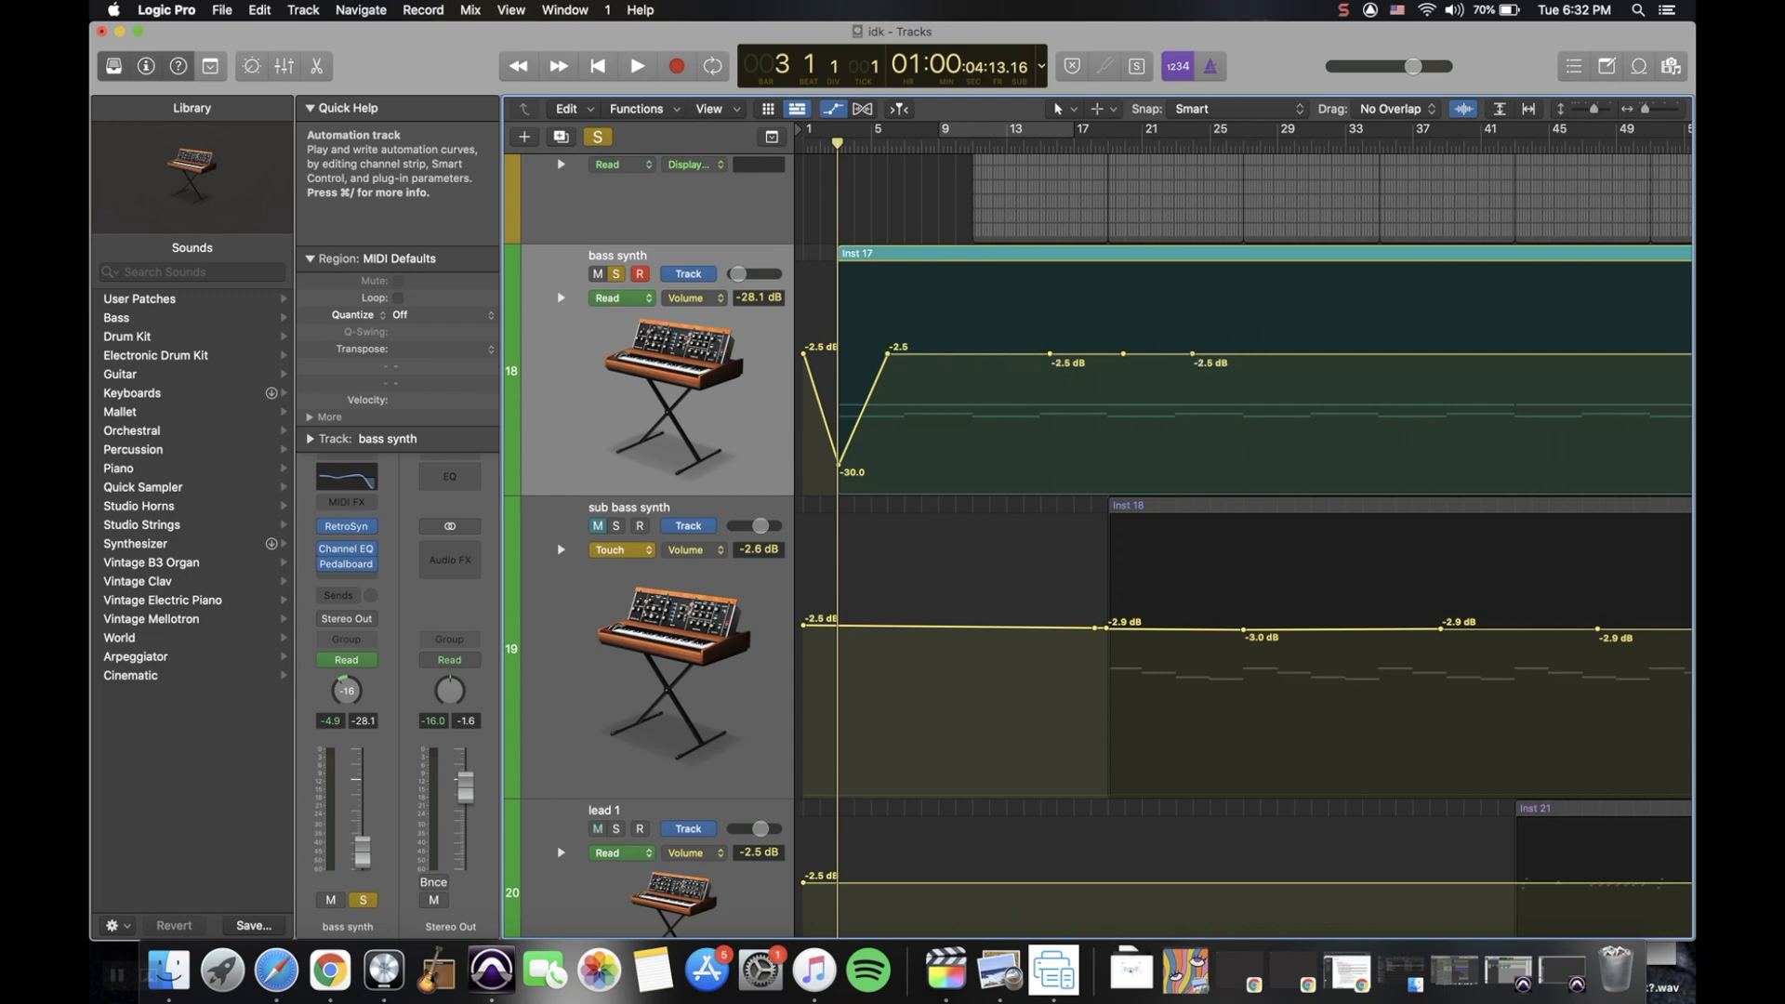
mouse_move(1193, 354)
mouse_down()
mouse_move(1240, 430)
mouse_move(1159, 391)
mouse_move(1162, 361)
mouse_up()
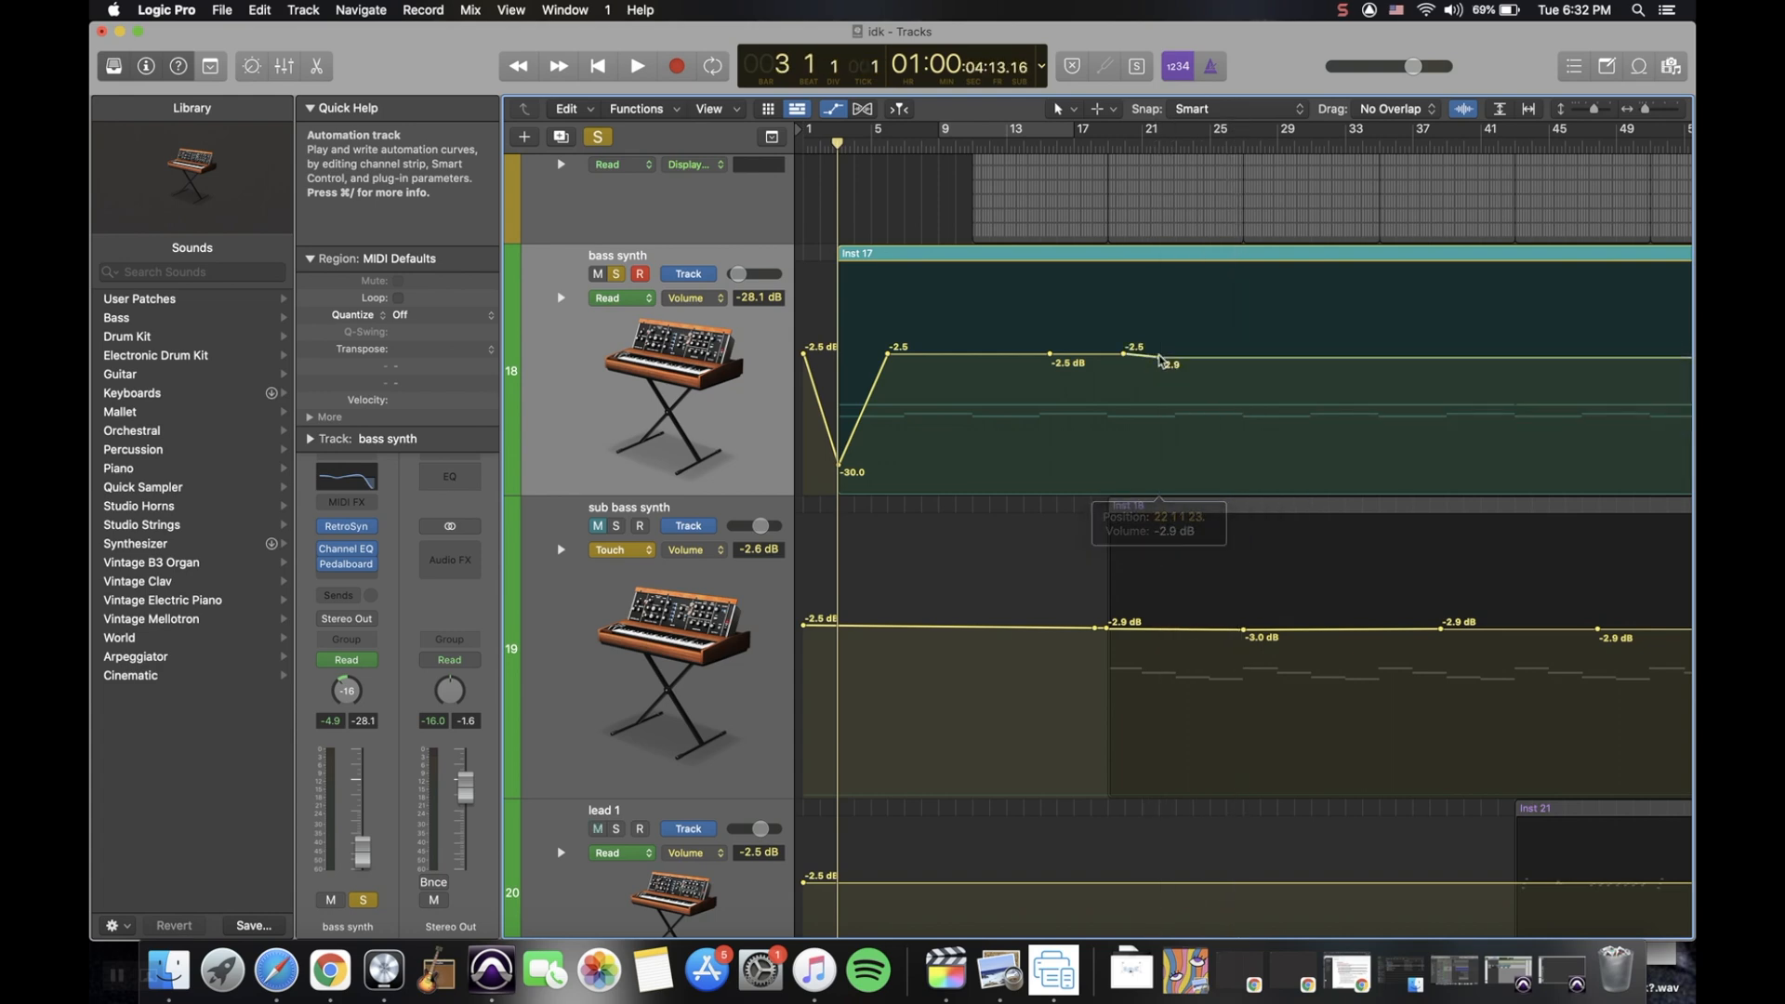
key(super+z)
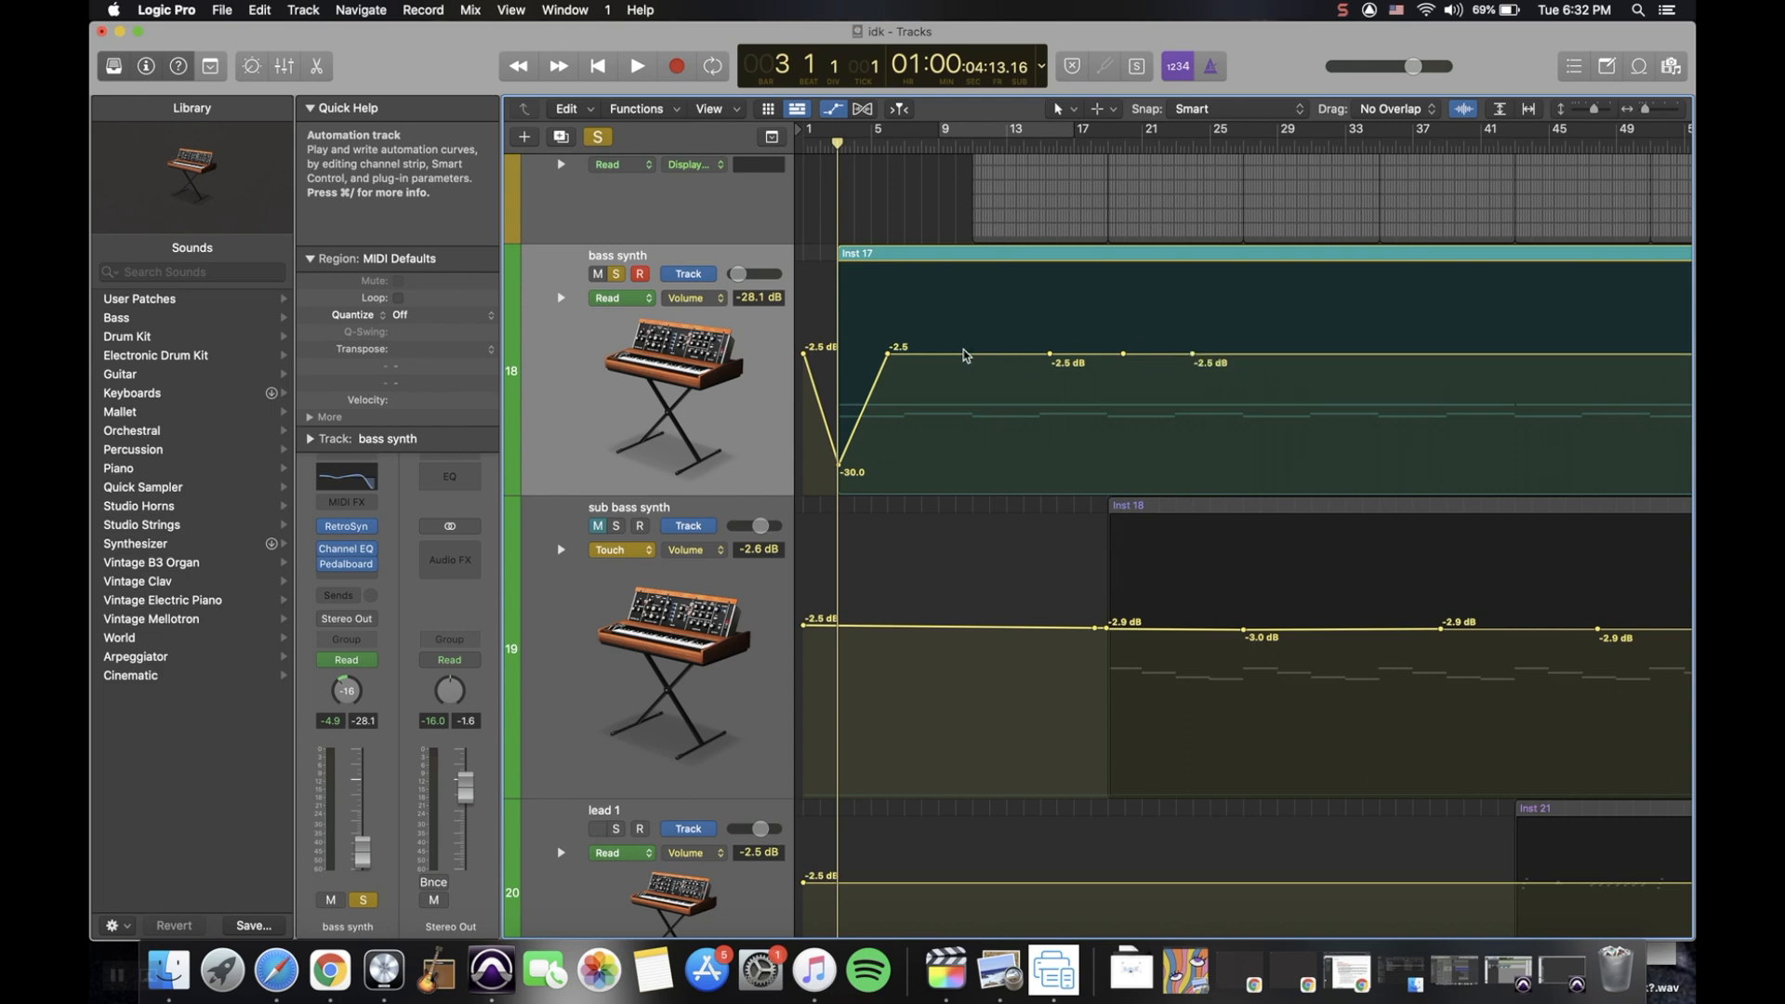
Examine which parameters of the bass synth can be automated, including those of Retro Synth, Channel EQ and Pedalboard
click(708, 299)
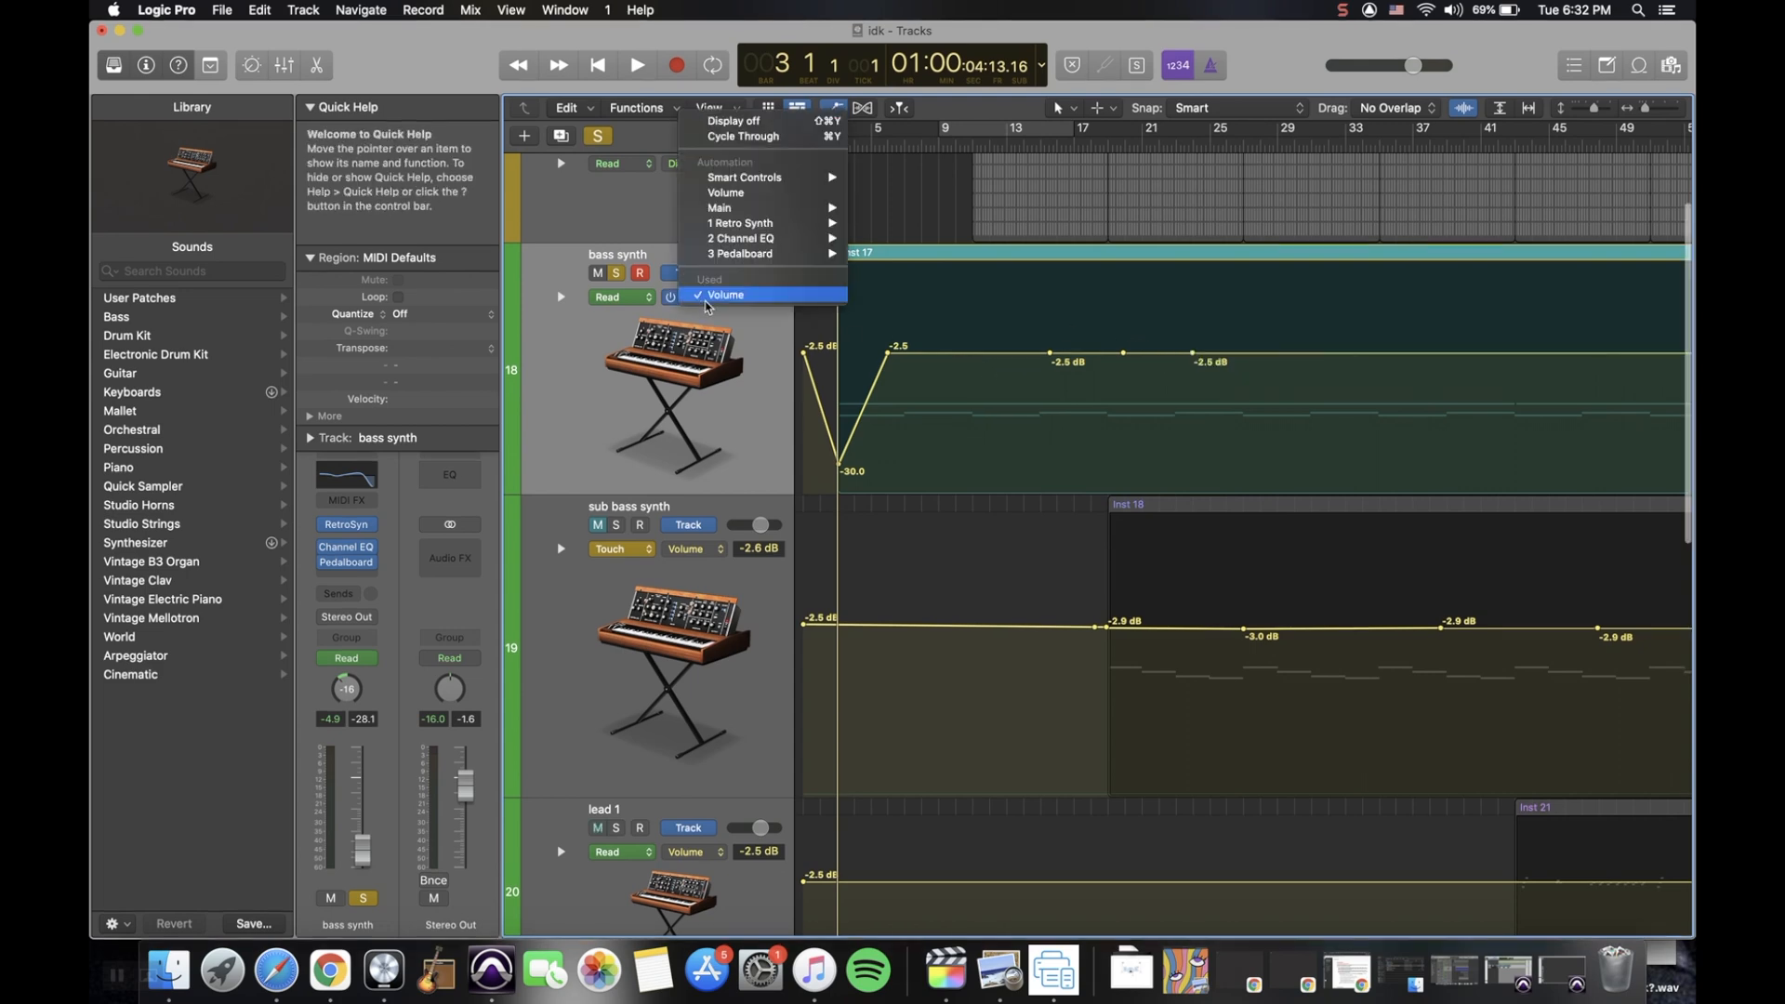
mouse_move(756, 180)
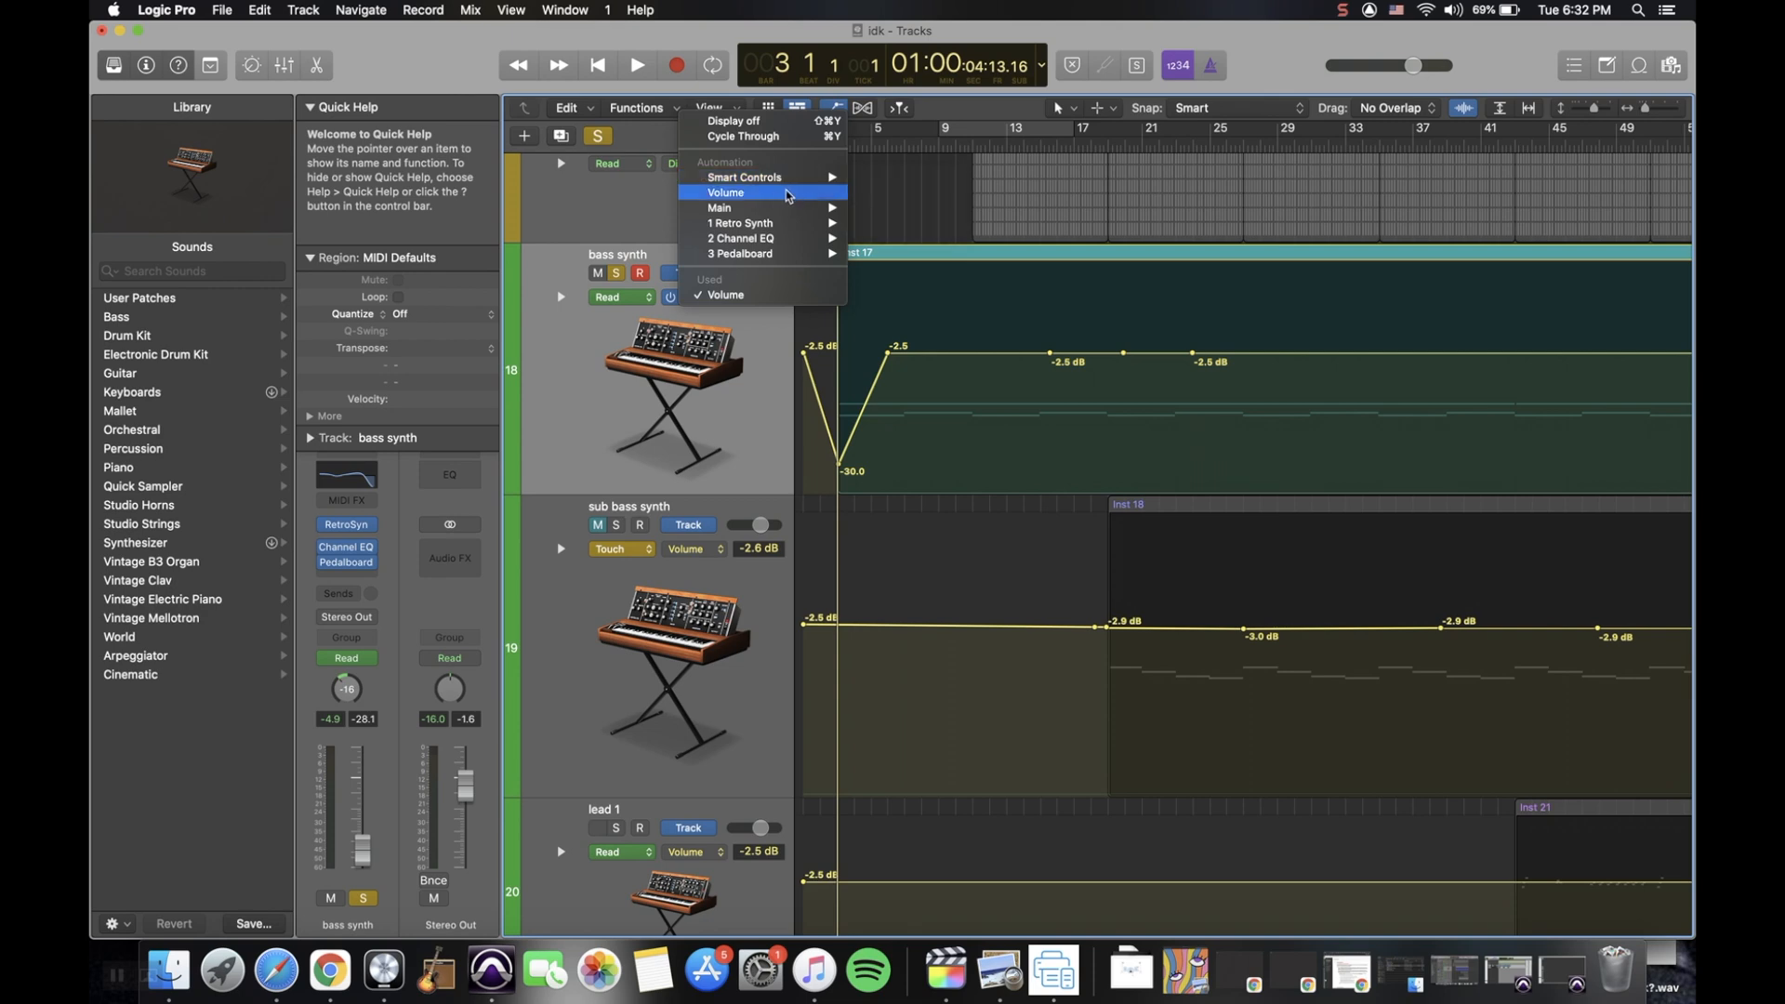
mouse_move(771, 211)
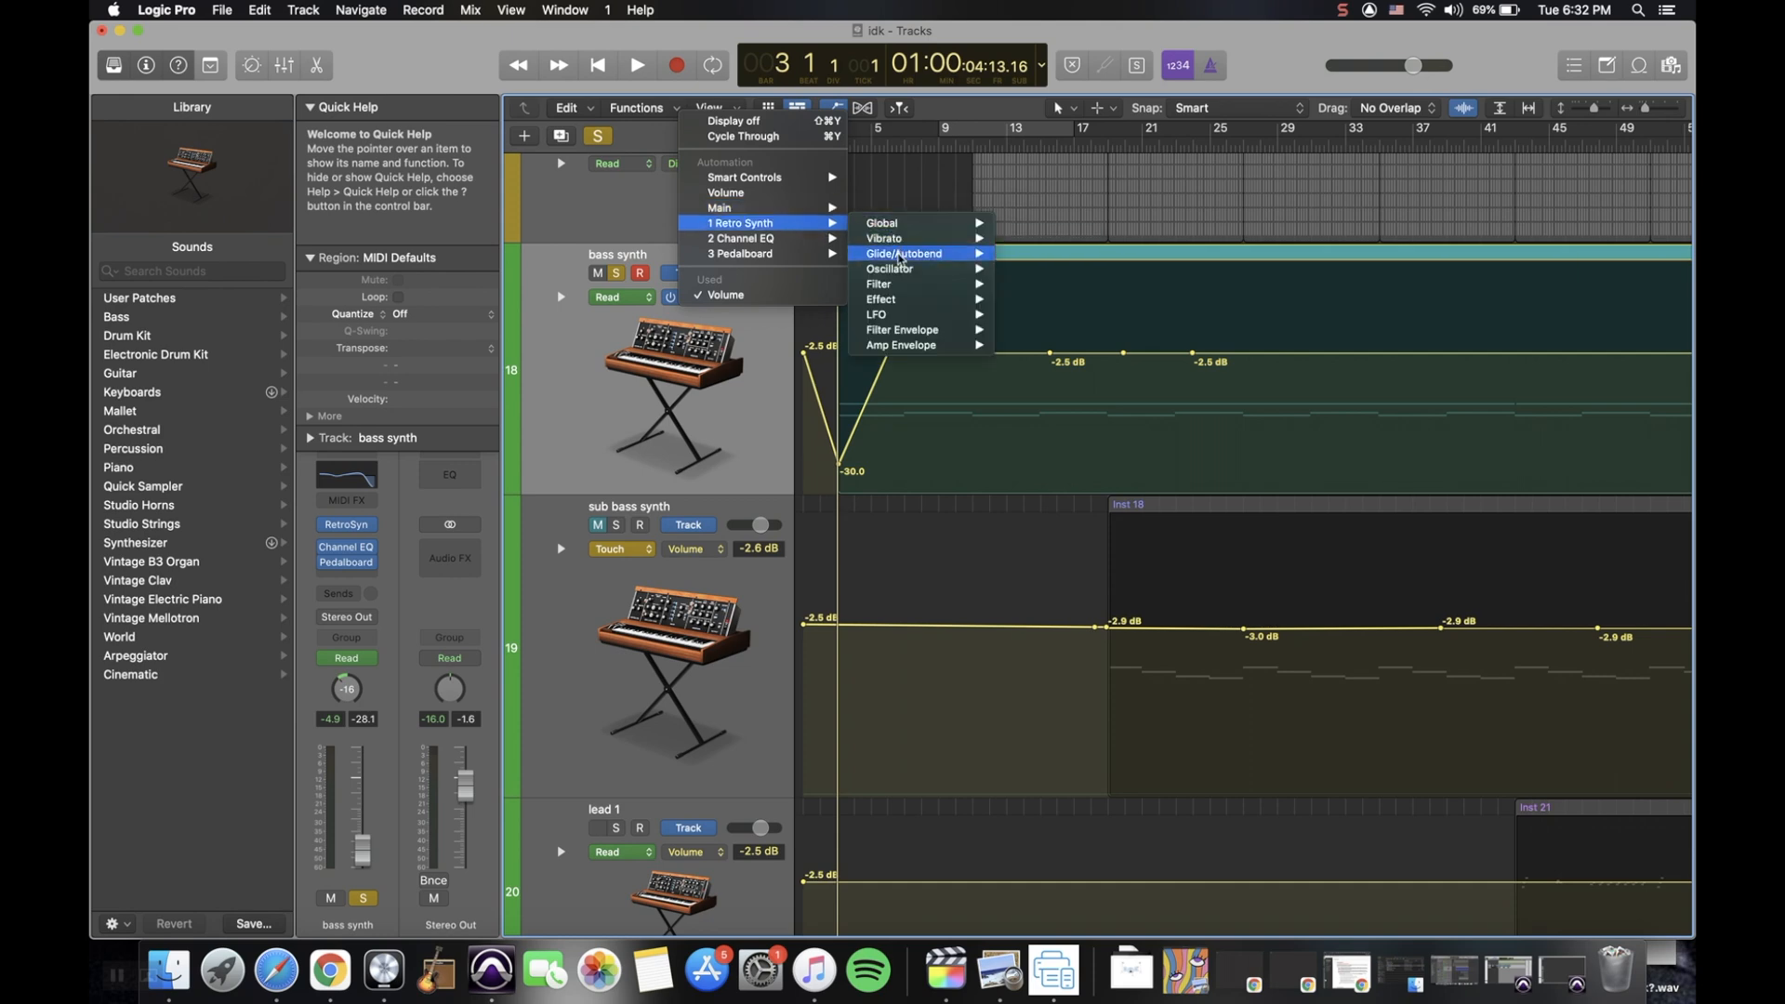
mouse_move(900, 269)
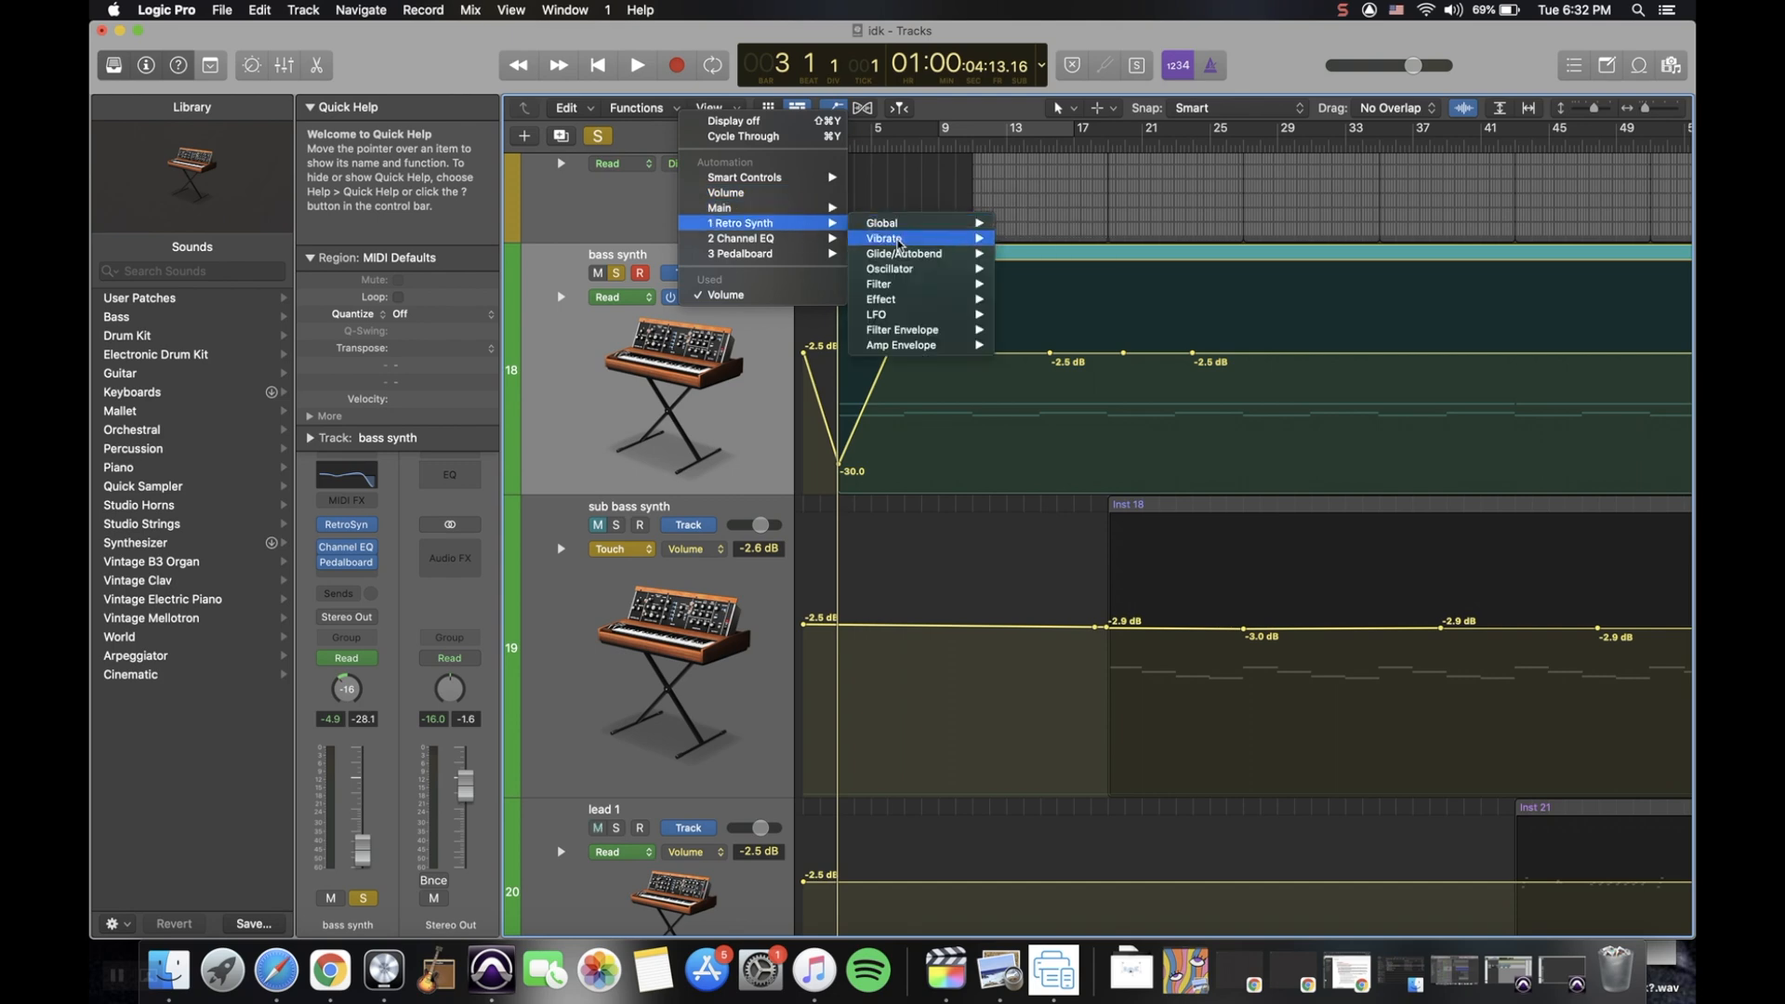
click(911, 288)
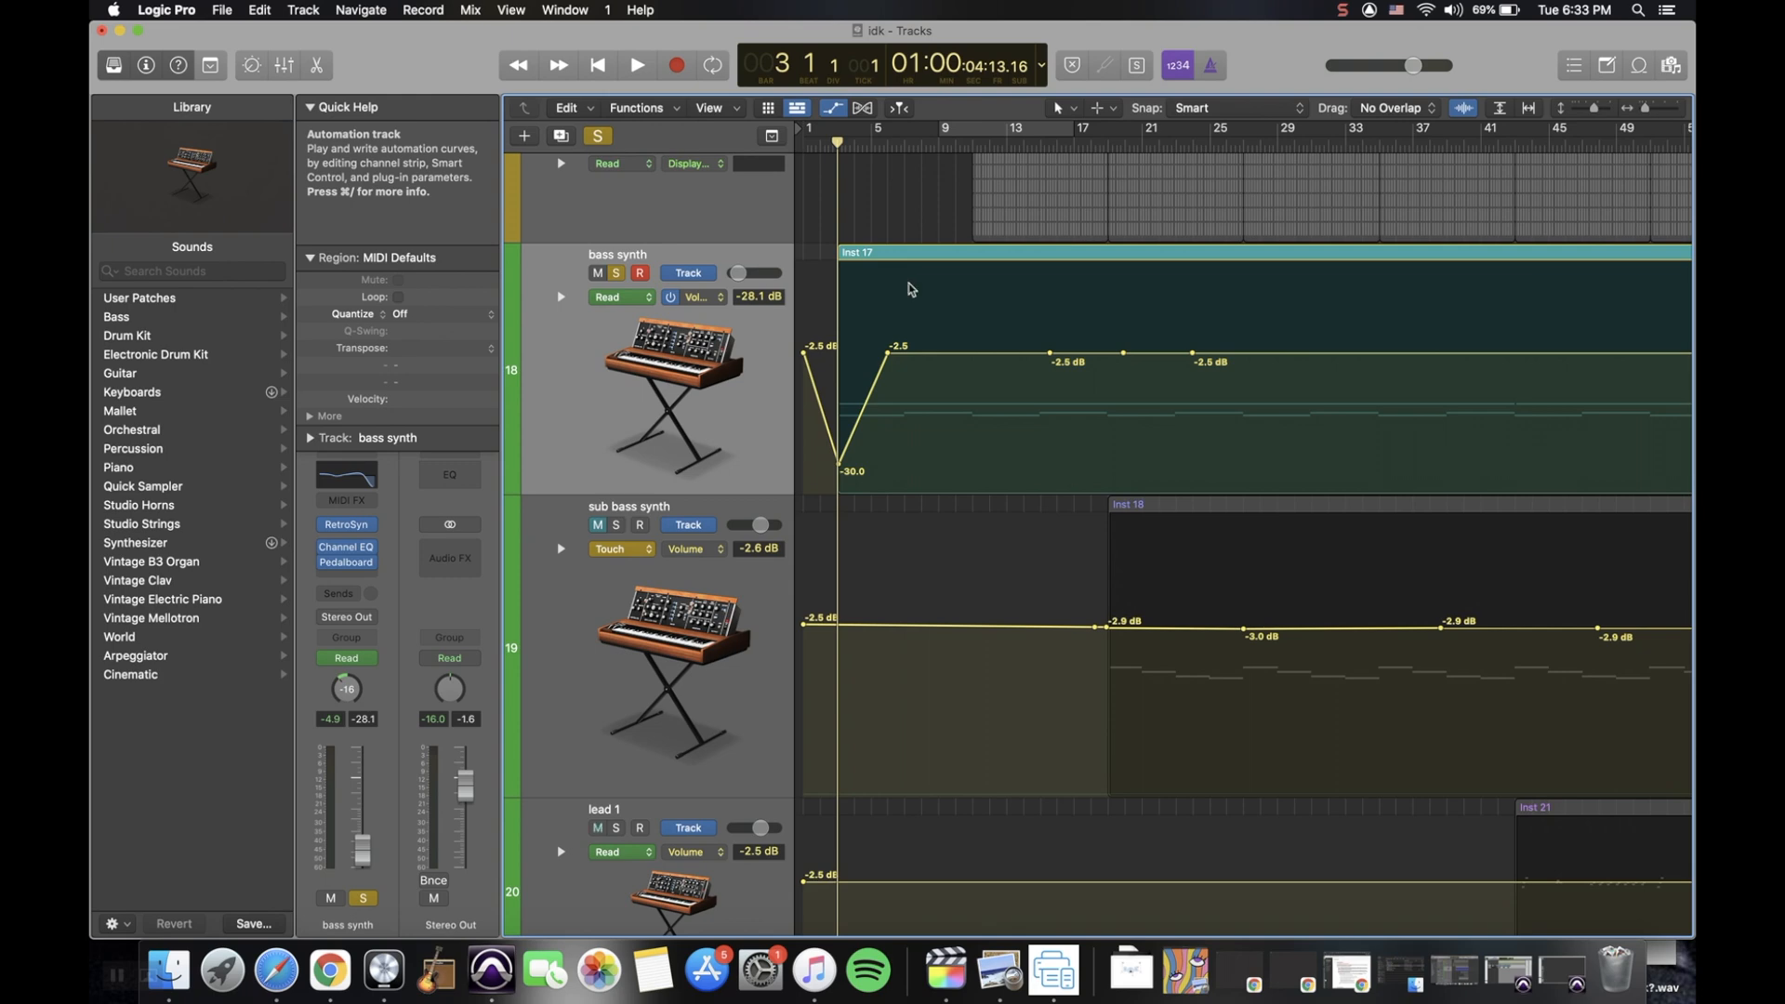
click(696, 296)
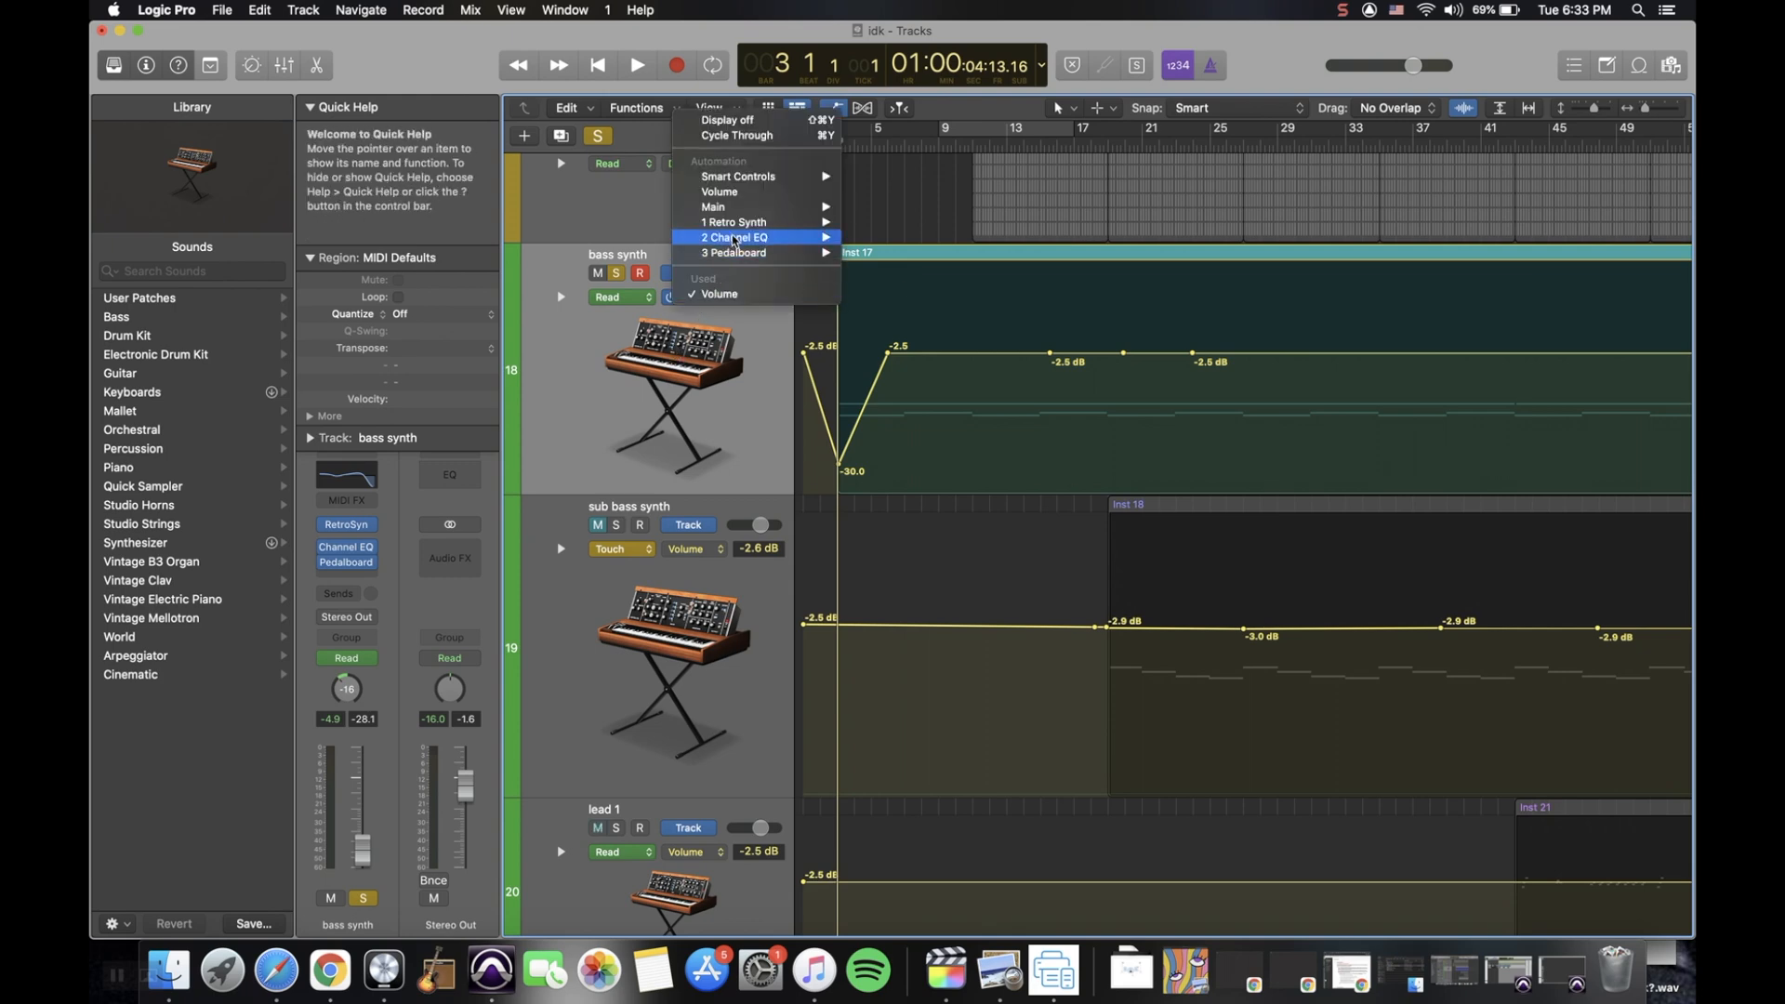
mouse_move(784, 262)
click(773, 390)
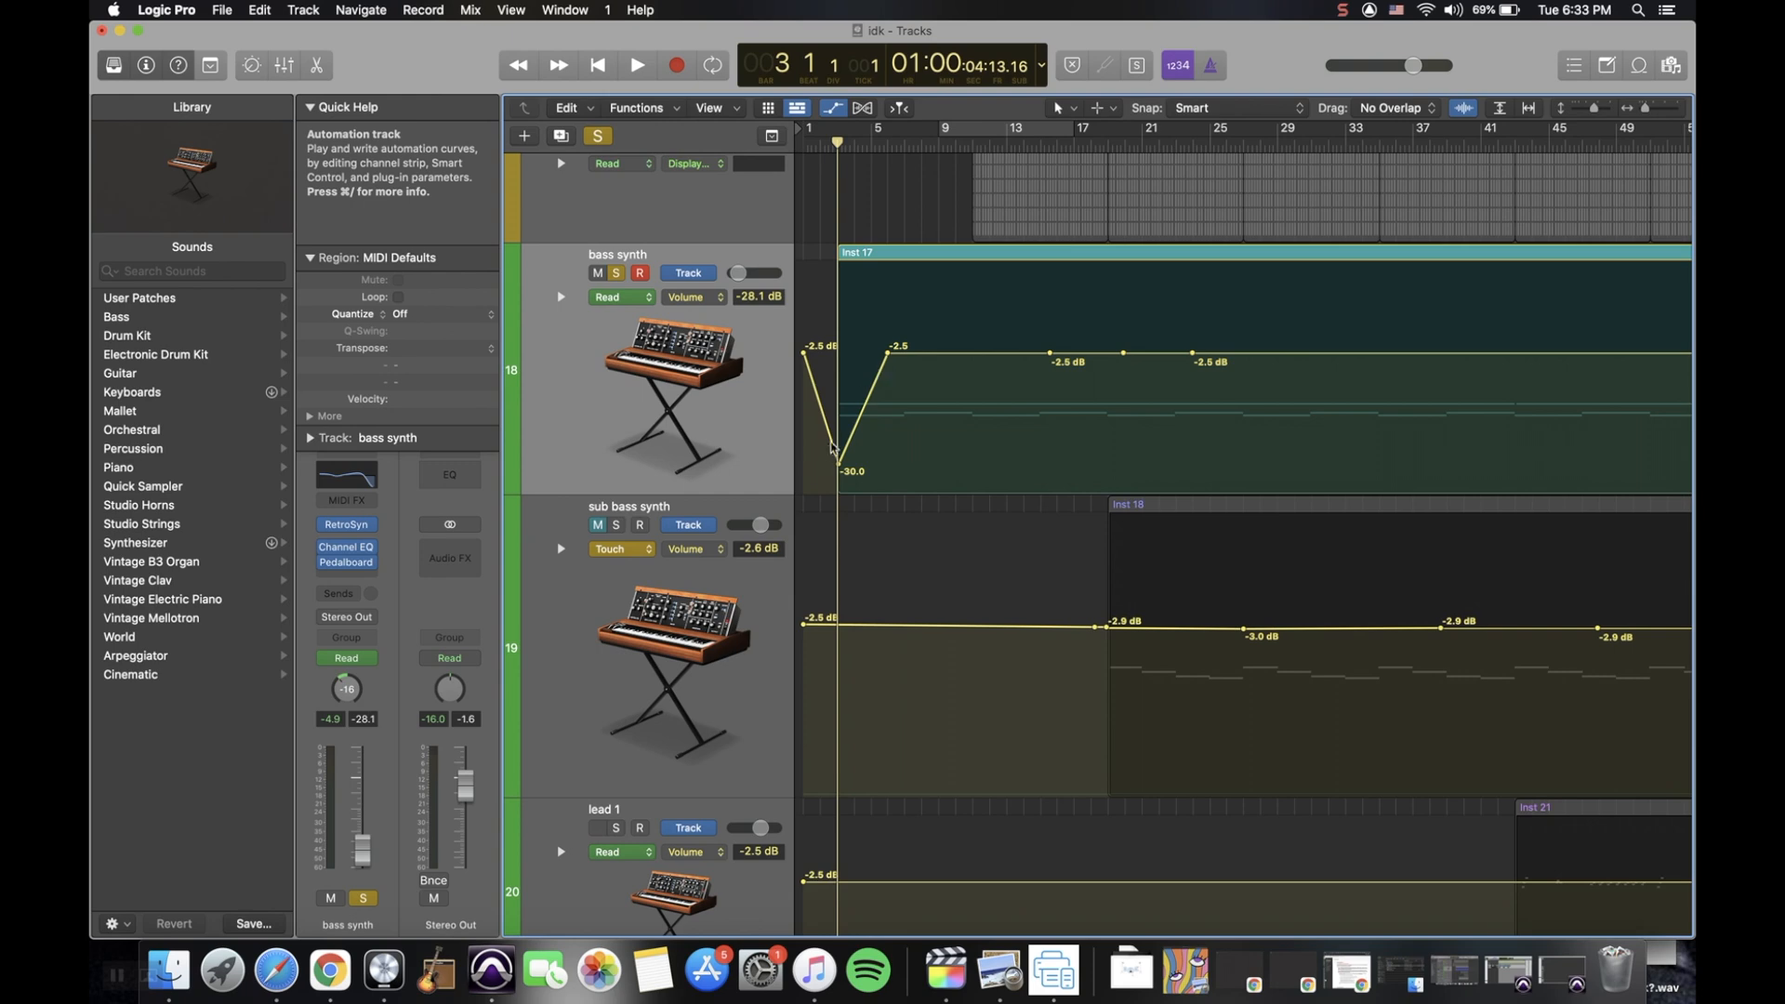
Raise the bass synth's volume point at bar 3 to -2.5 dB, keeping the track in Read automation mode
drag(840, 469, 839, 356)
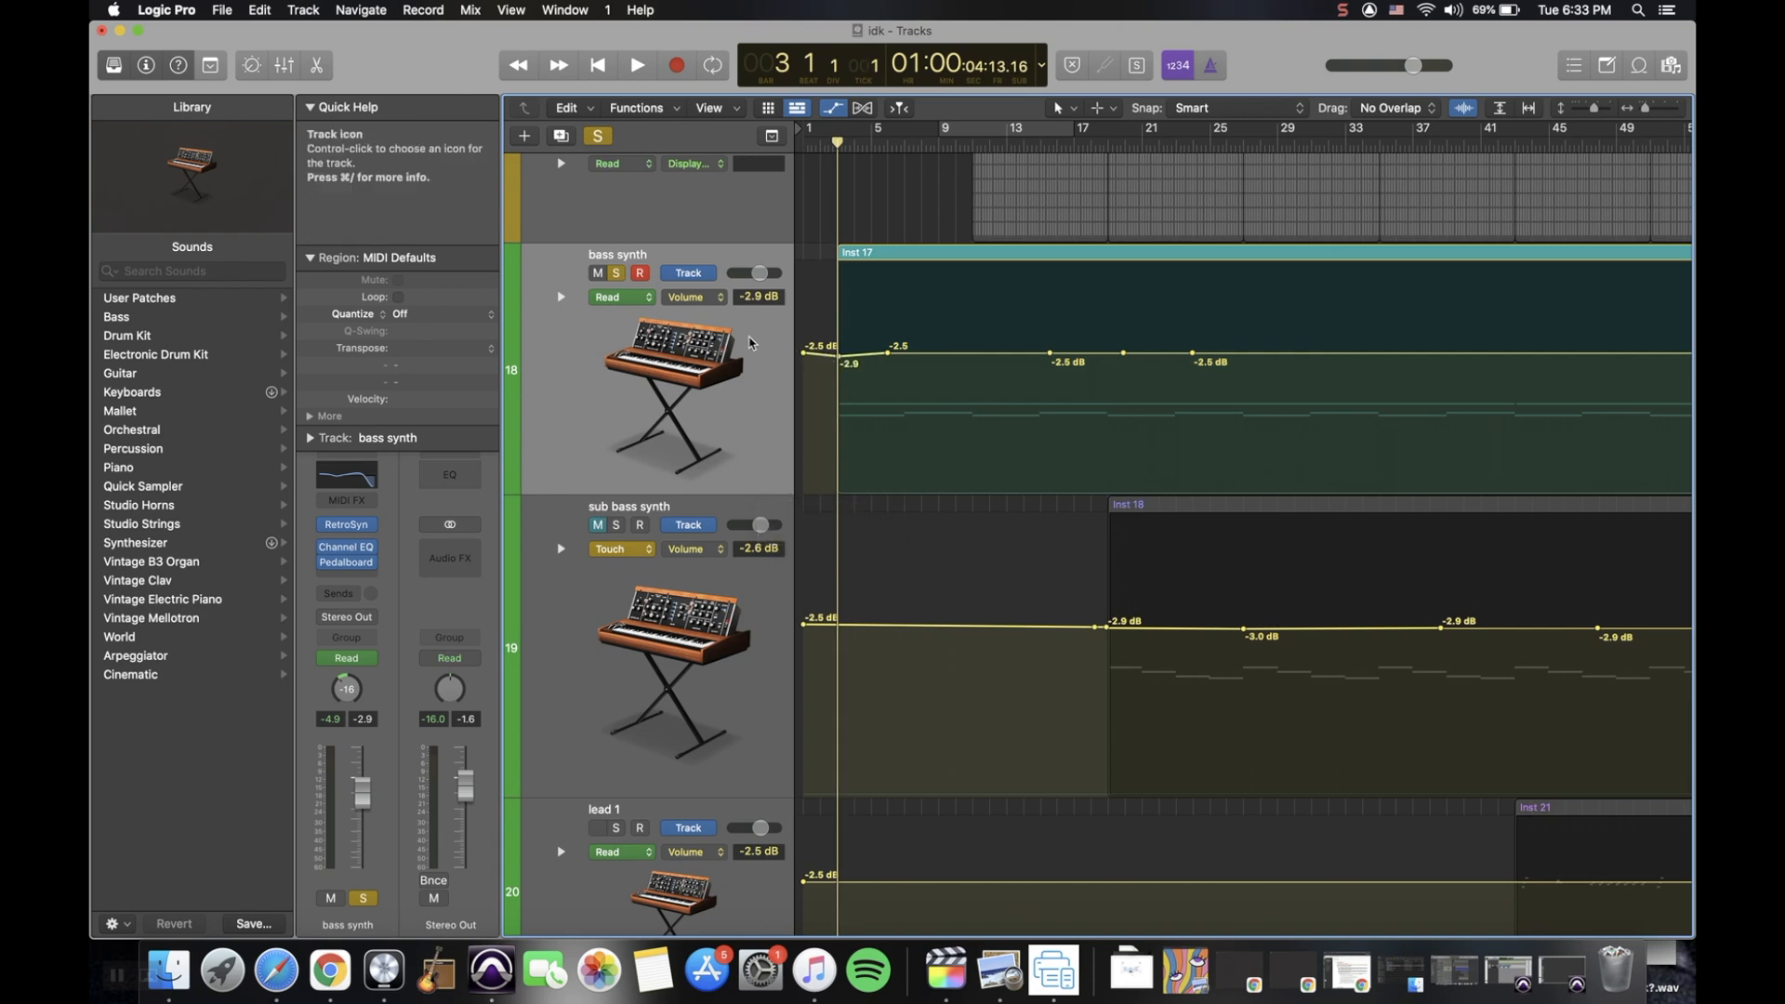
click(636, 303)
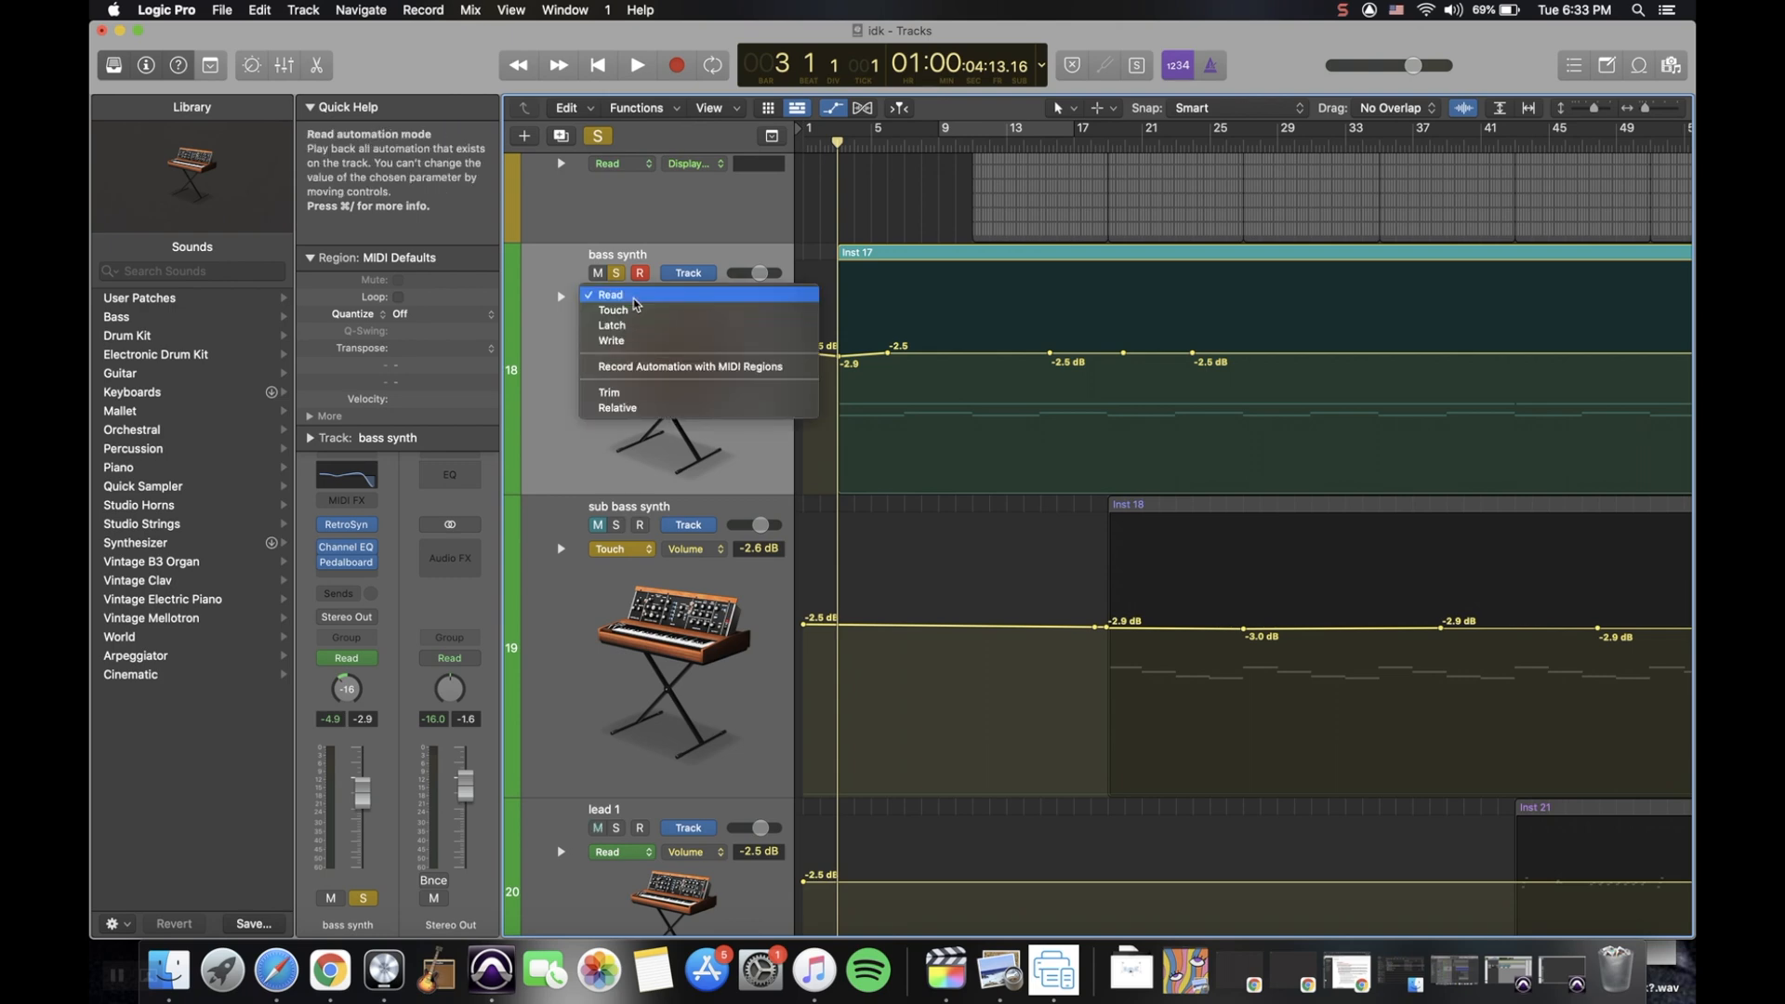
click(632, 295)
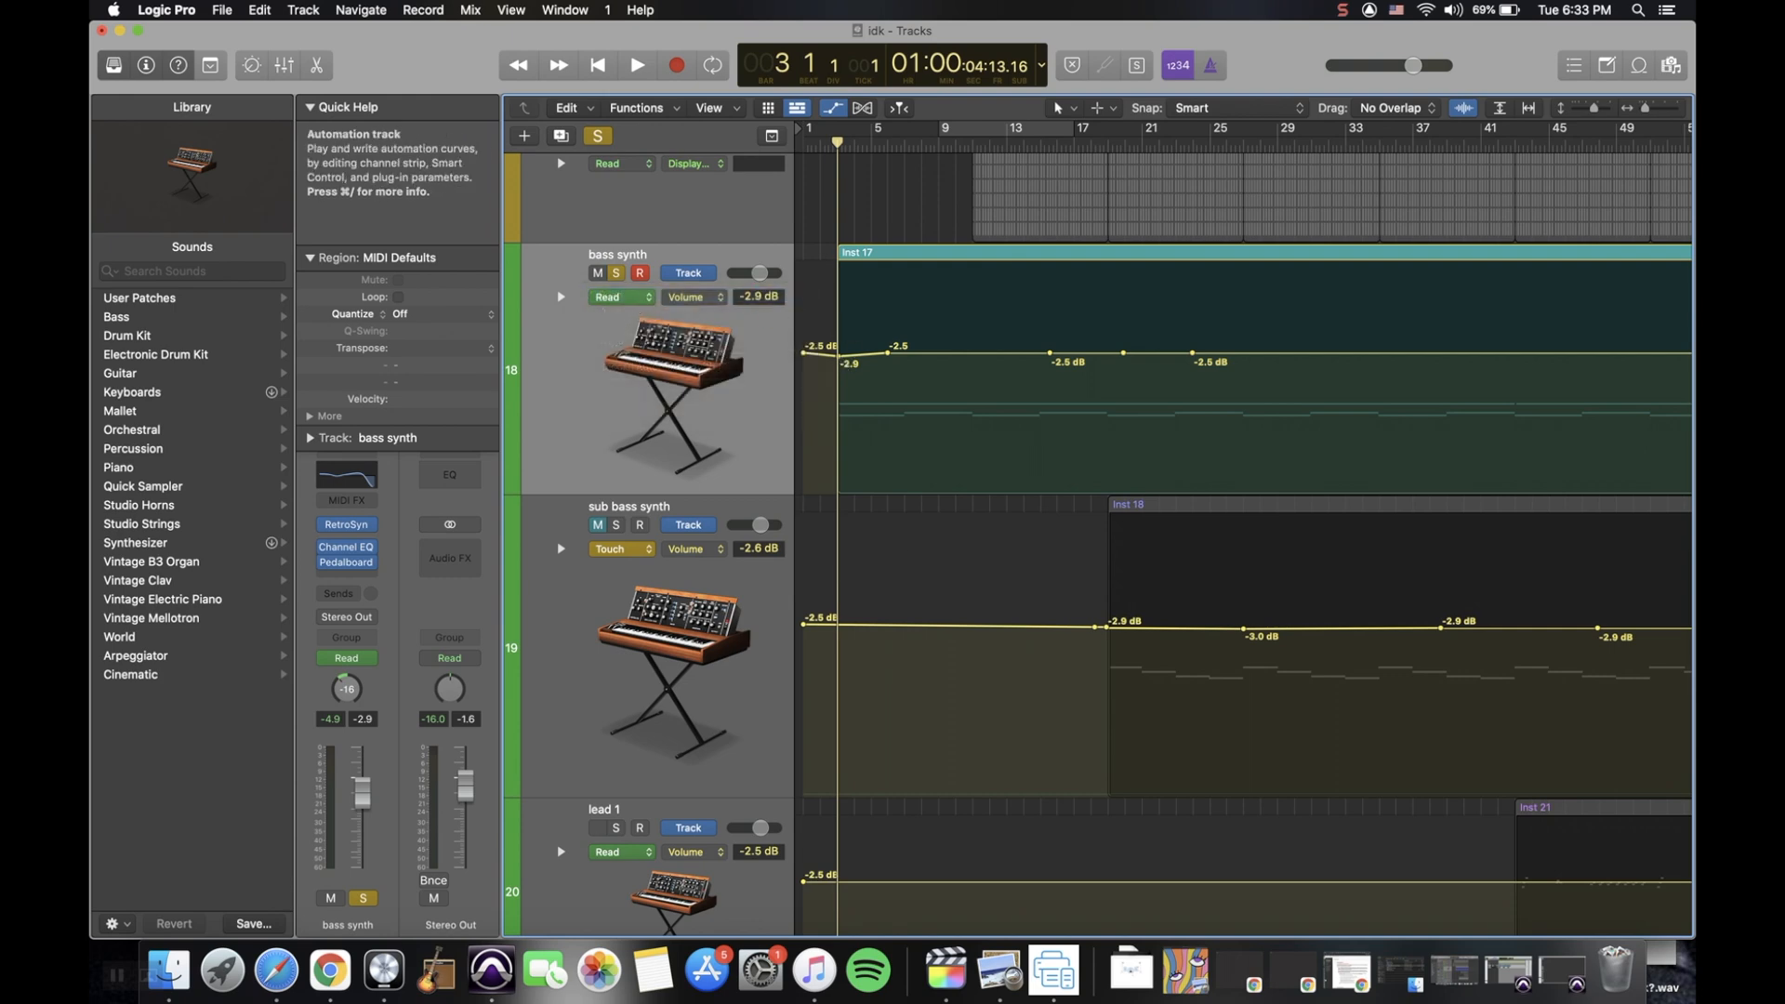
drag(838, 356, 838, 353)
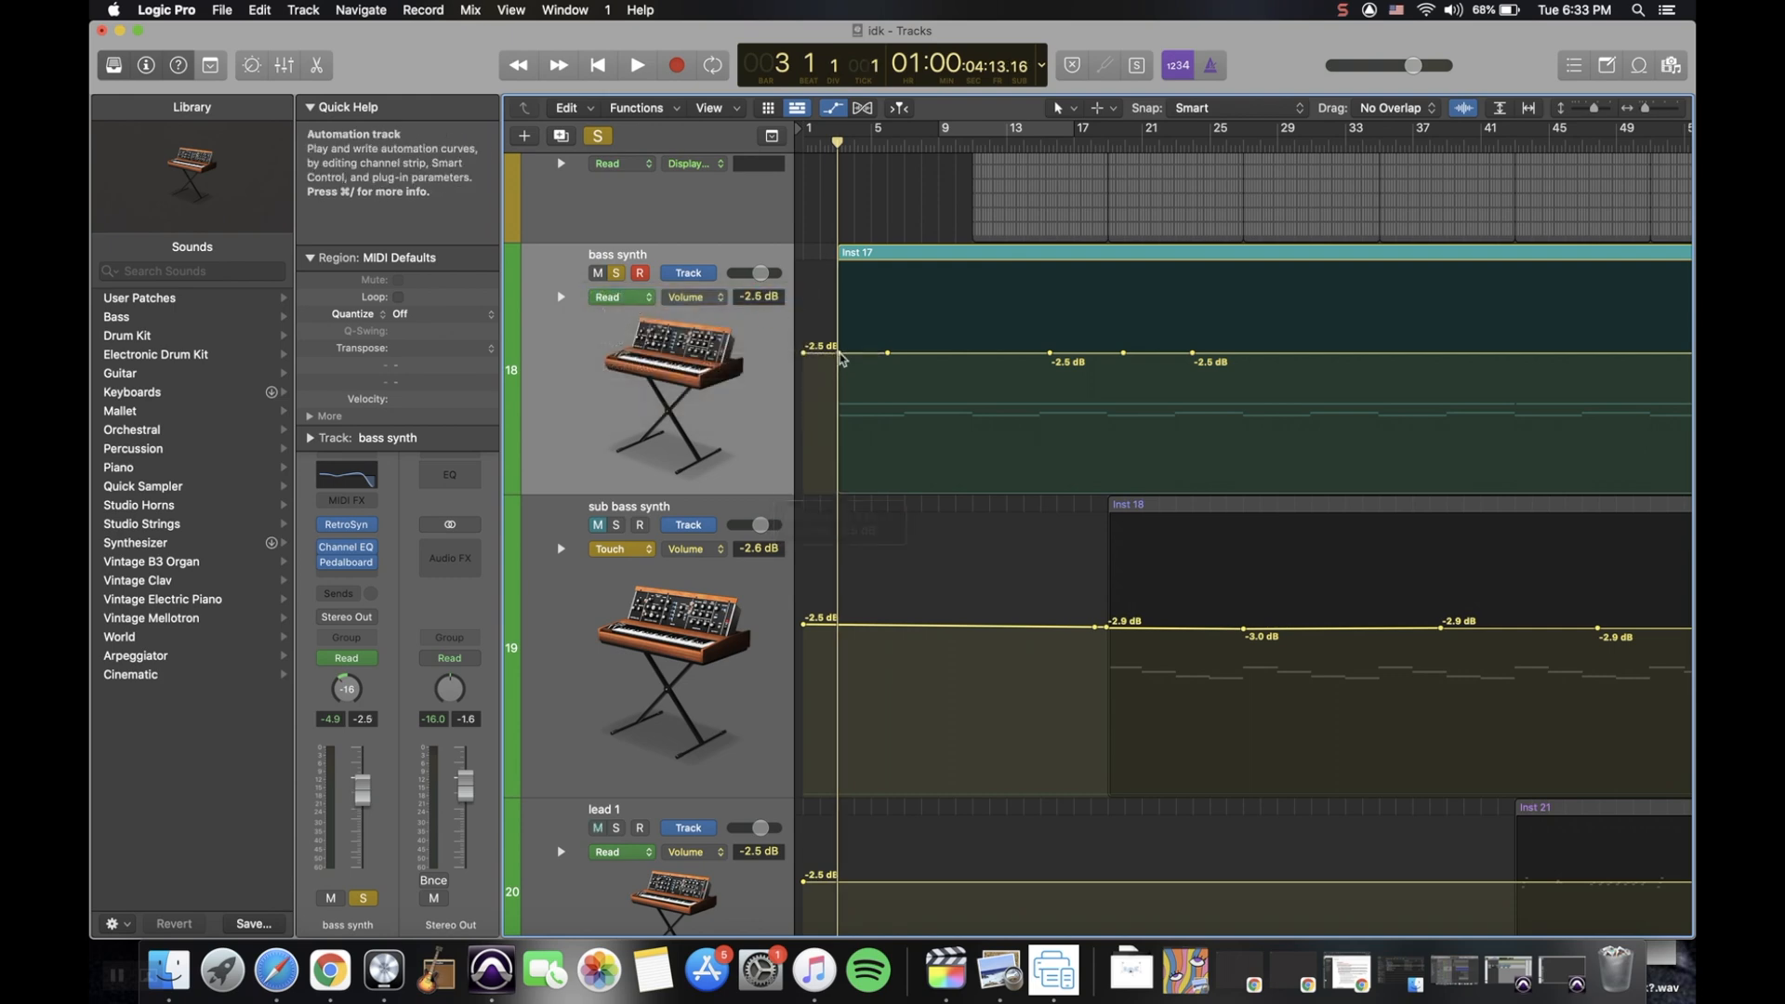
Set the bass synth track's automation mode to Touch
click(643, 301)
click(626, 319)
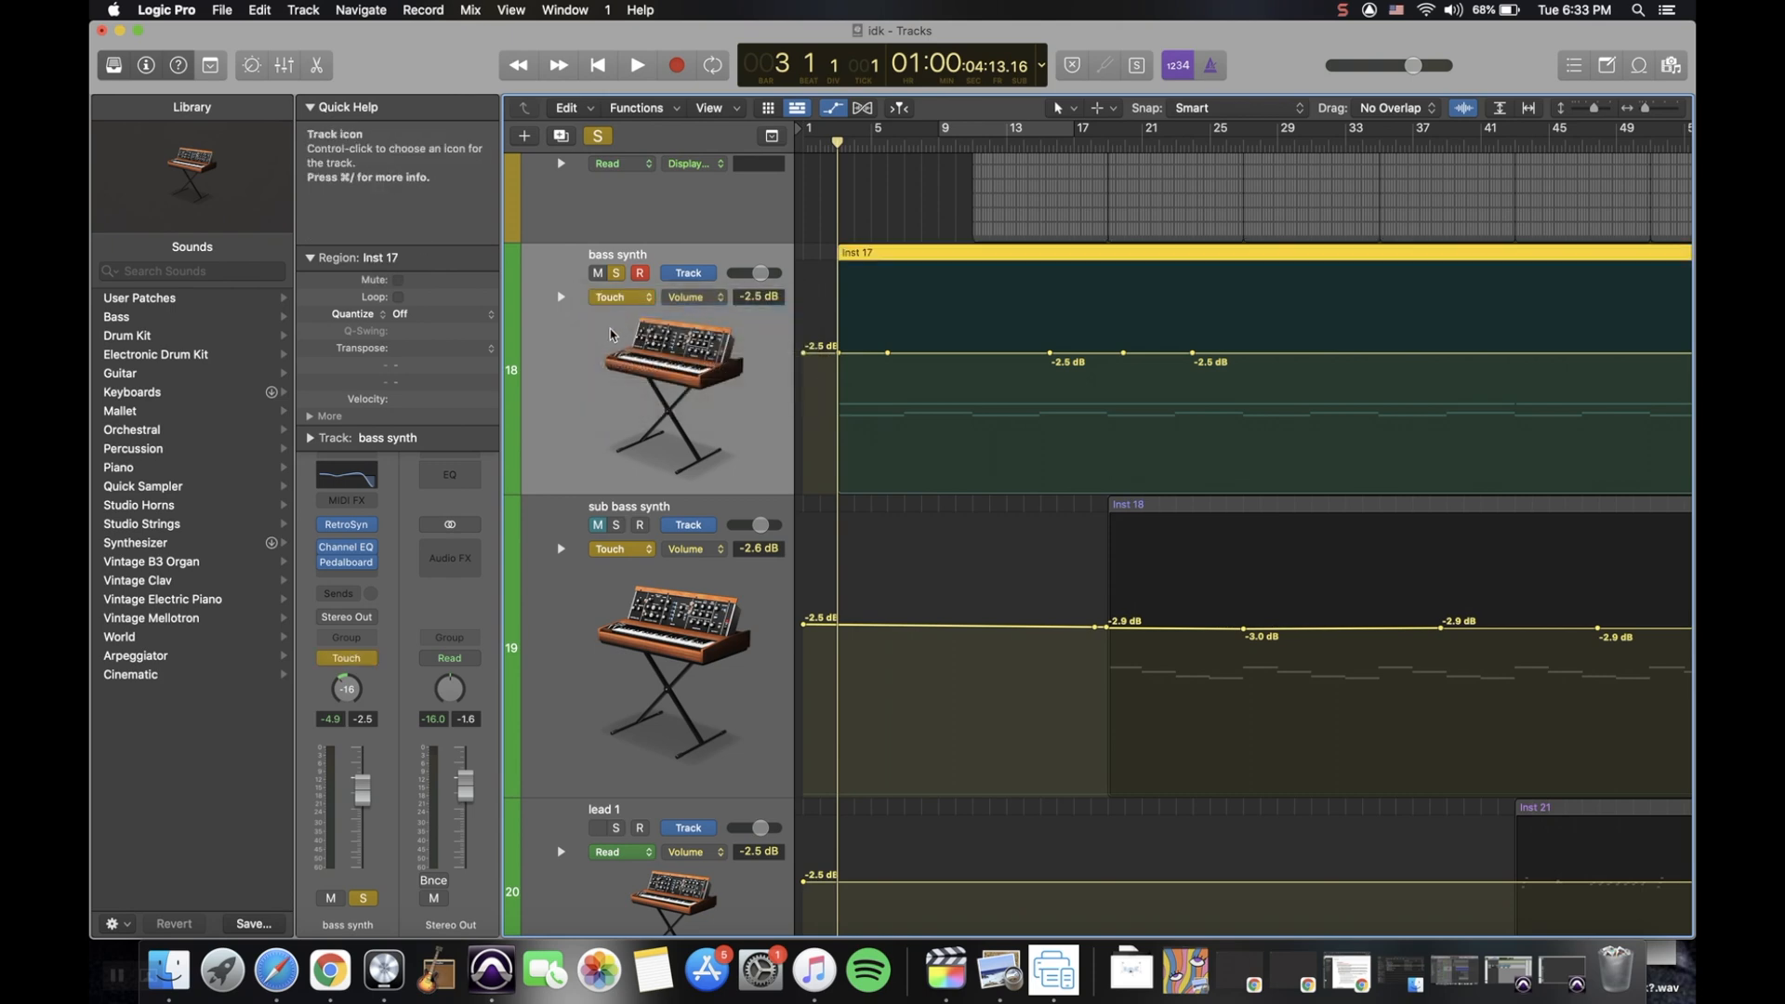
click(884, 279)
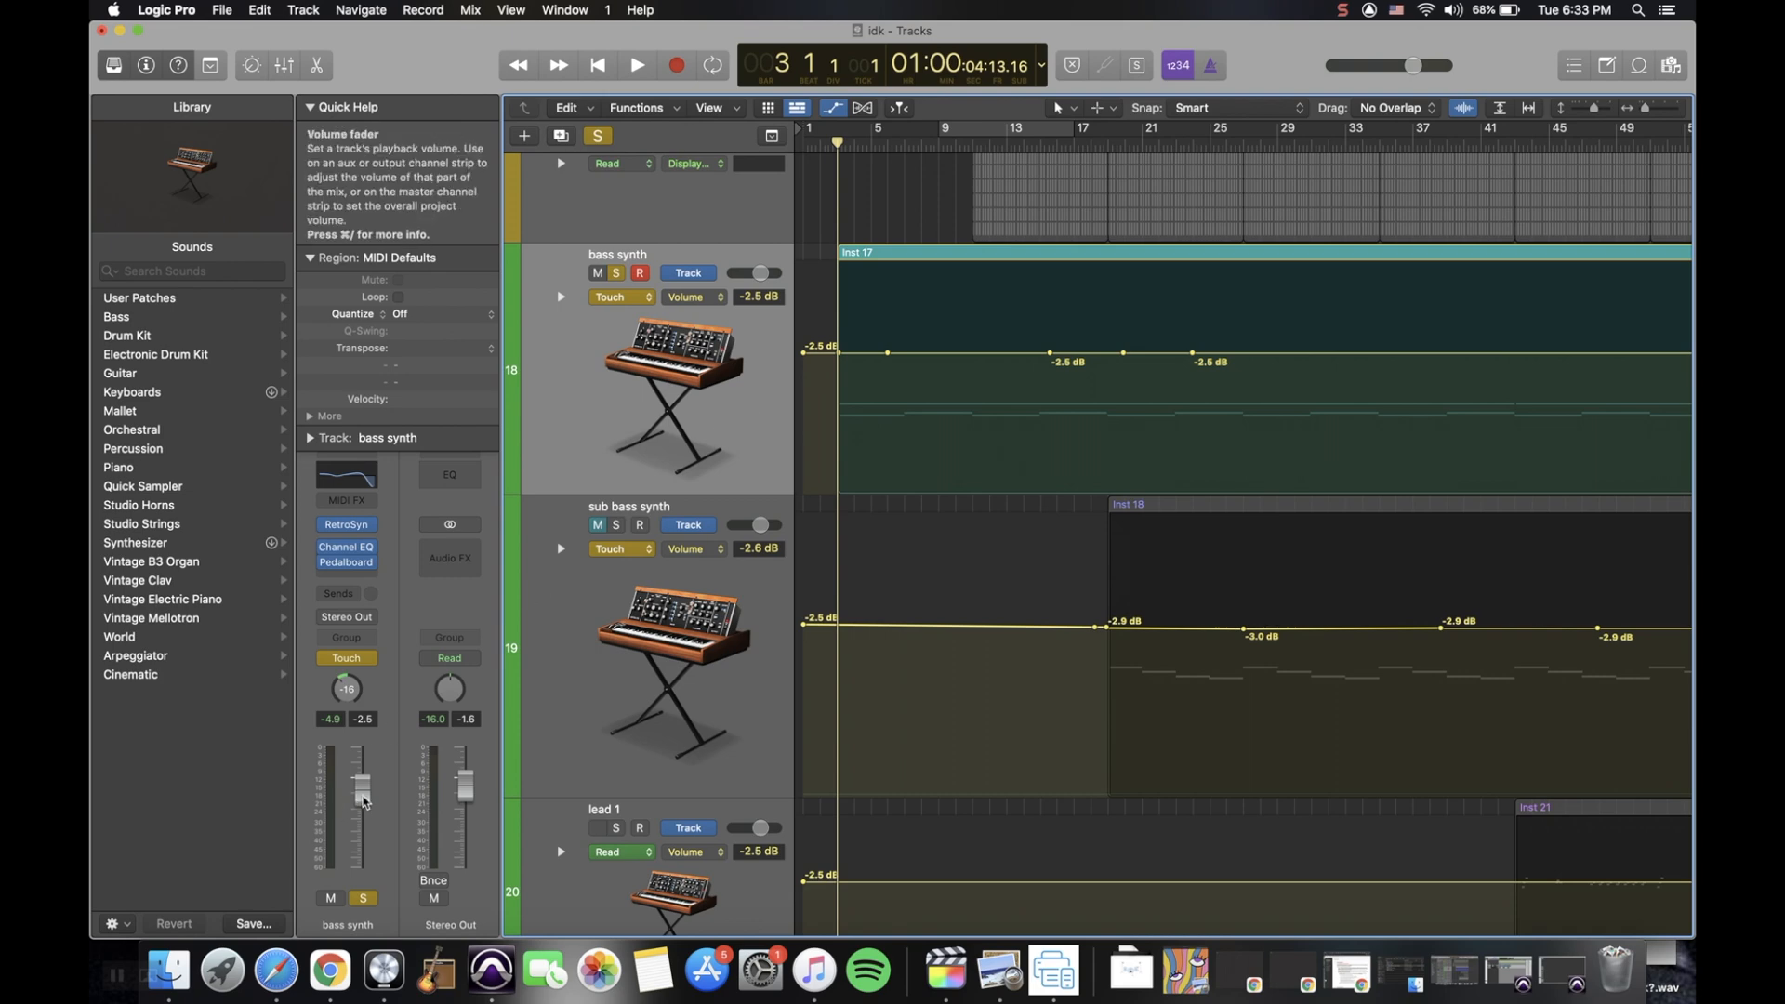
Record bass synth volume moves in Touch mode during playback from bar 3 to about bar 12, and undo the recorded automation
key(space)
mouse_move(364, 801)
mouse_down()
mouse_move(363, 779)
mouse_move(364, 823)
mouse_move(364, 767)
mouse_move(363, 807)
mouse_up()
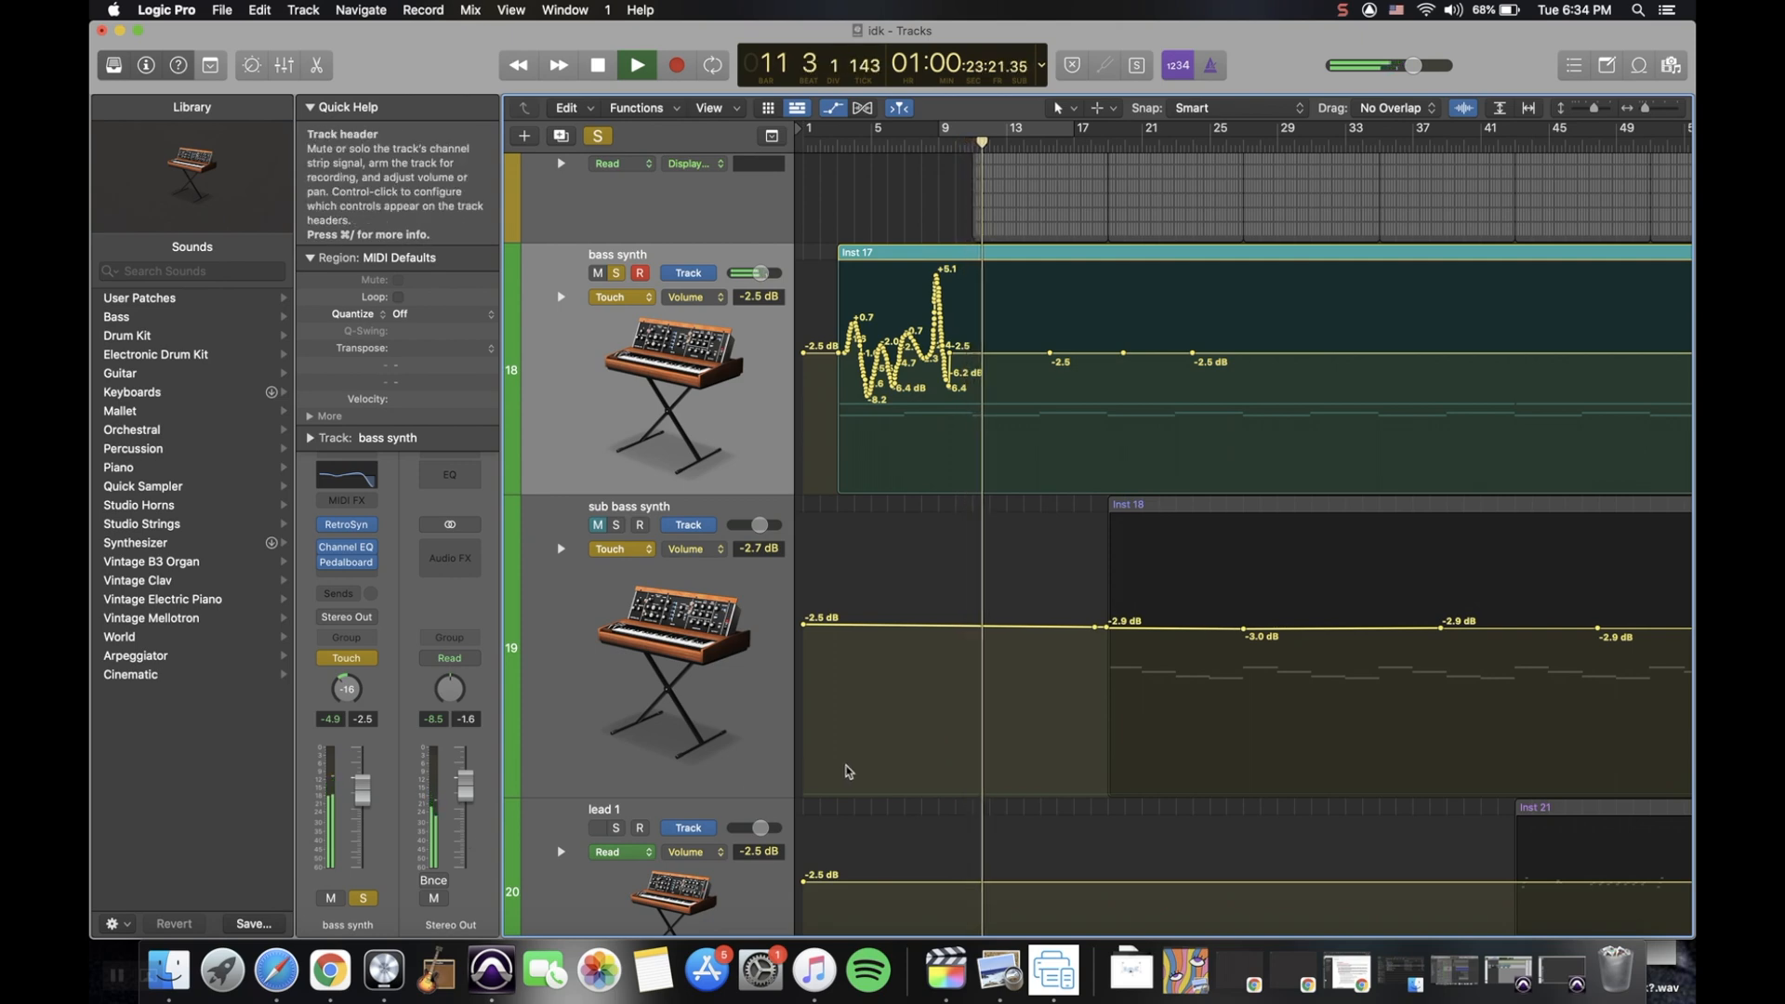
key(space)
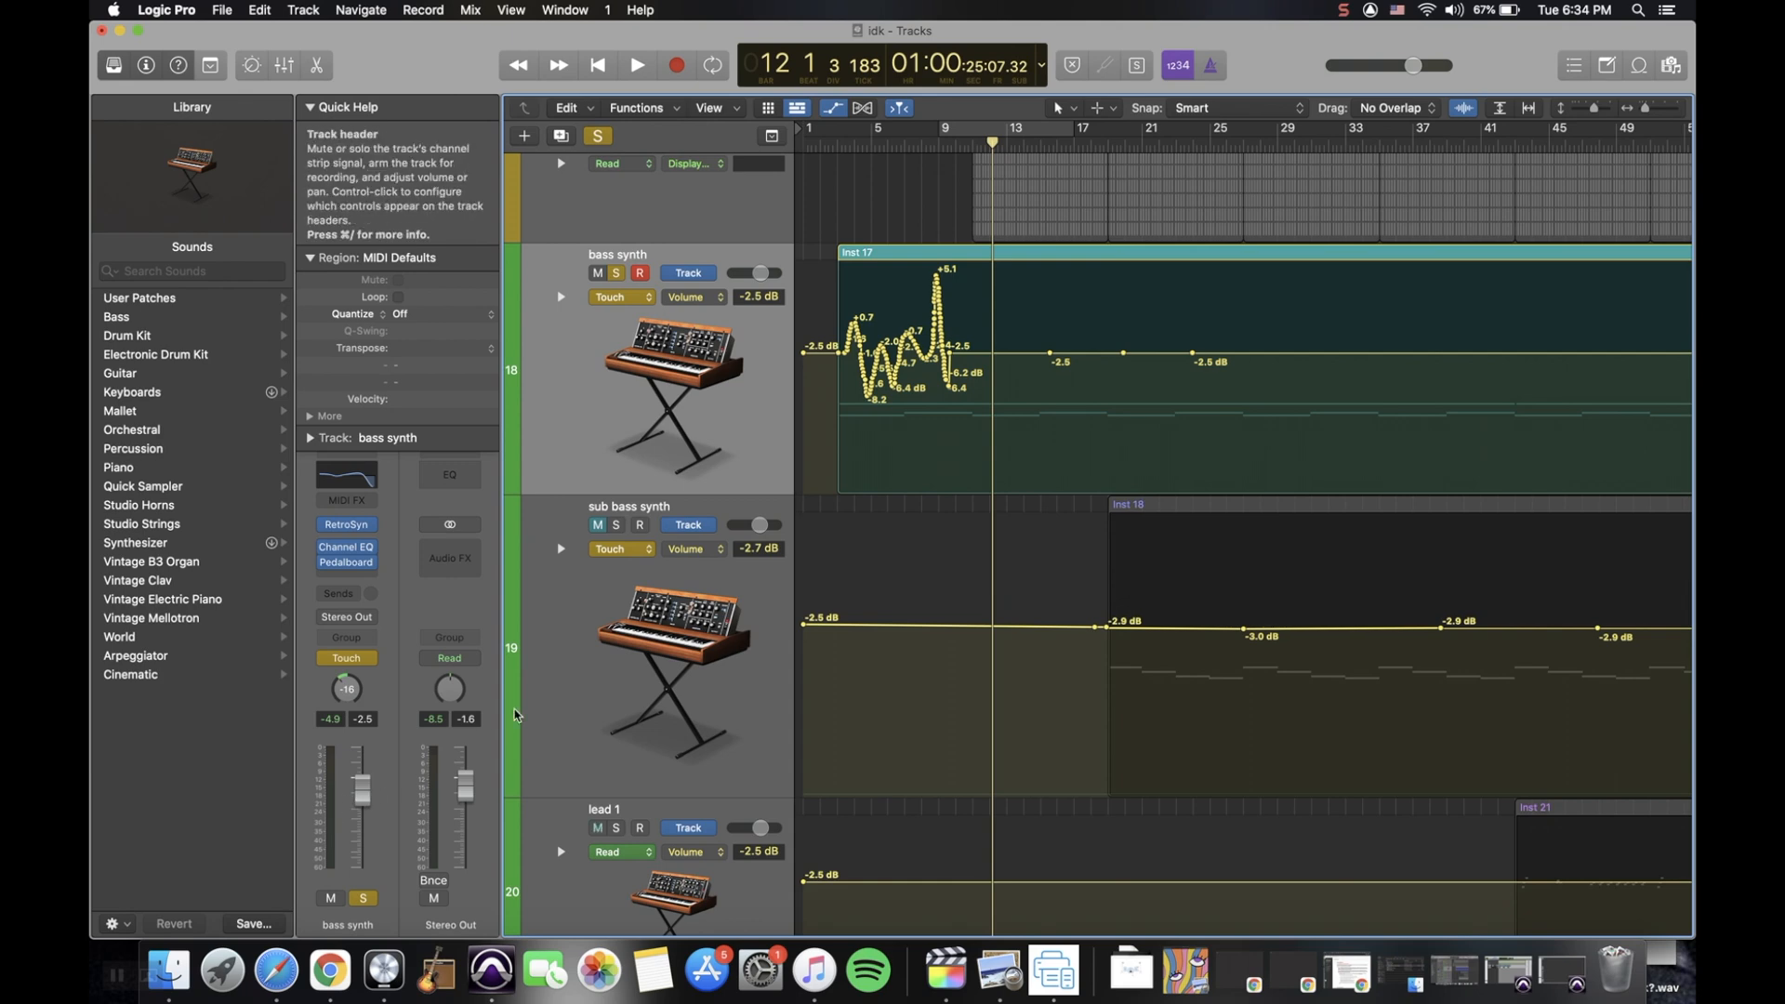
key(super+z)
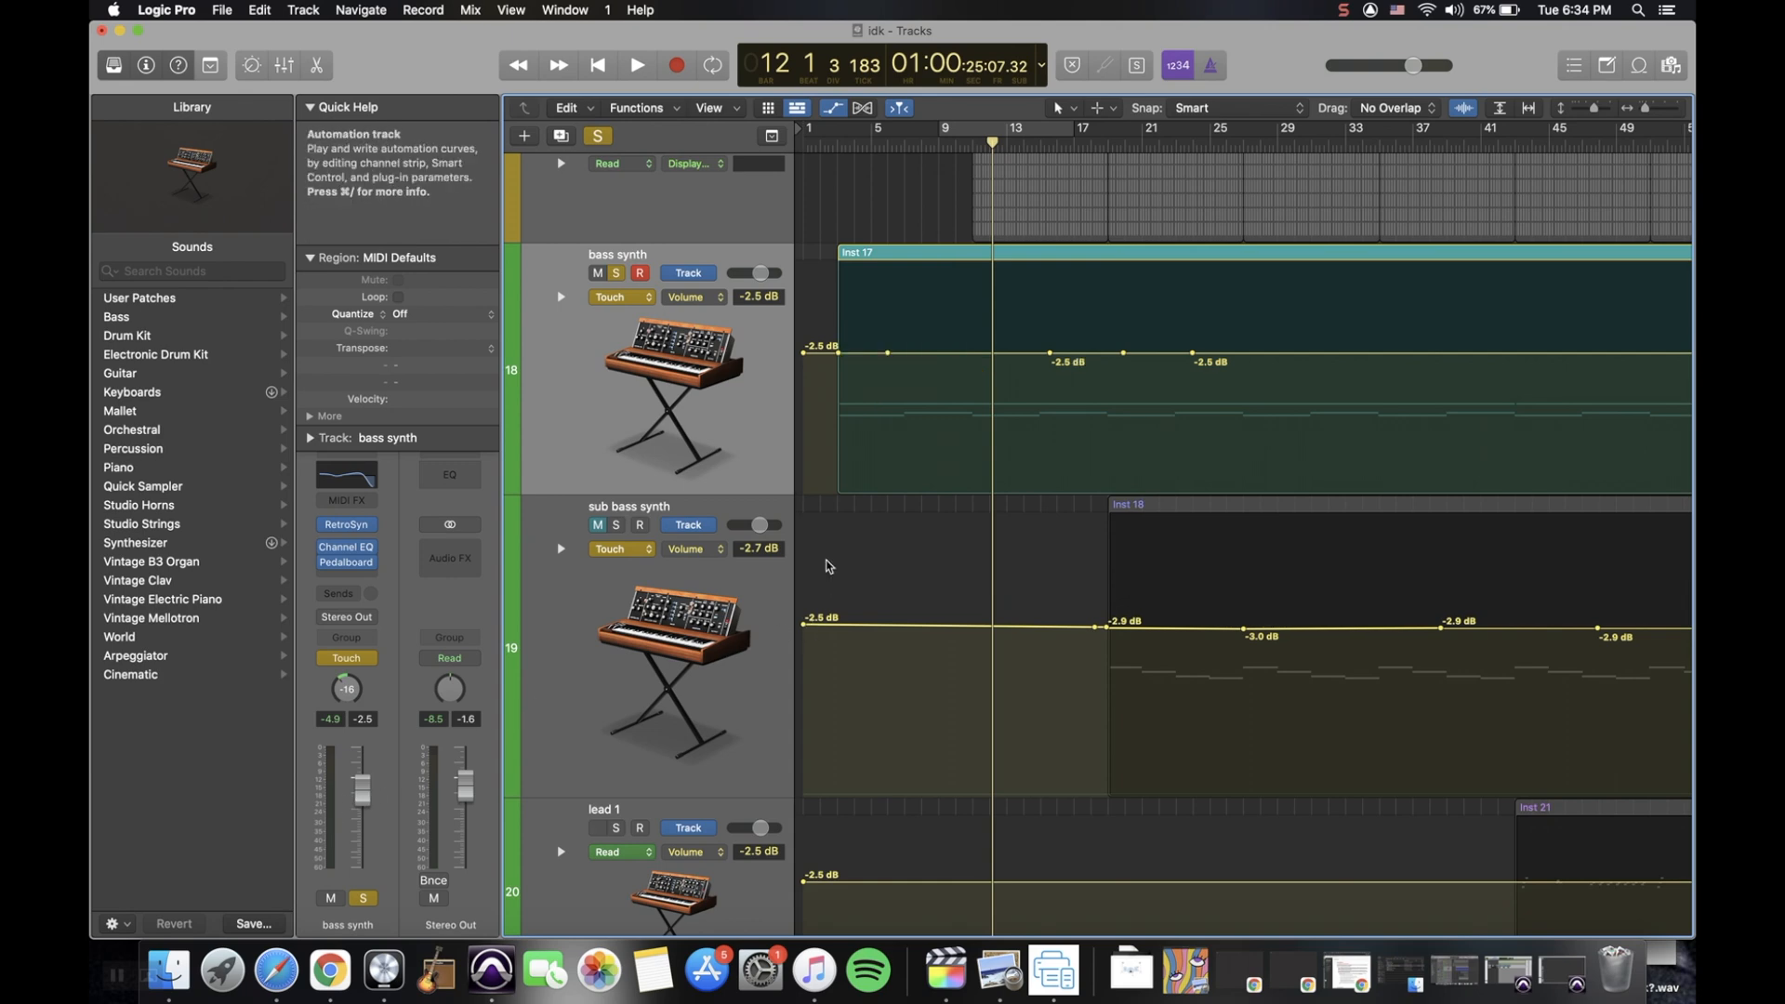
Set the bass synth track's automation mode to Latch and start playback from bar 3
click(616, 297)
key(Escape)
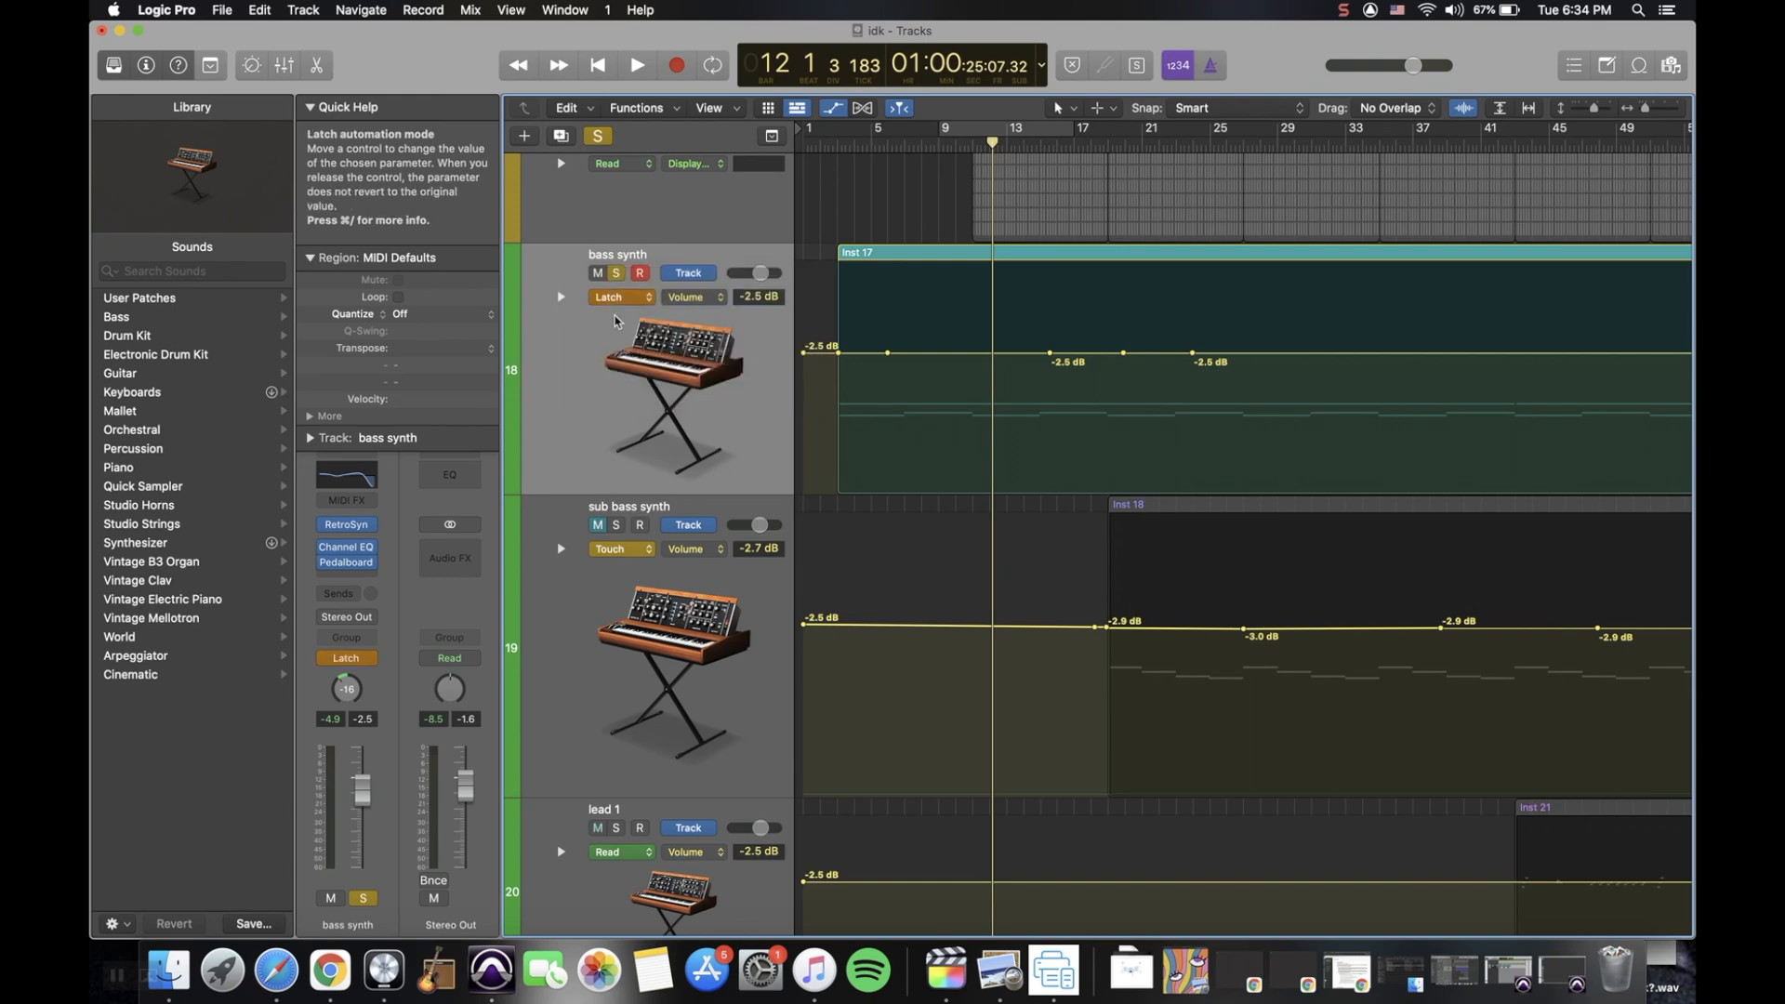
drag(991, 141, 841, 141)
key(space)
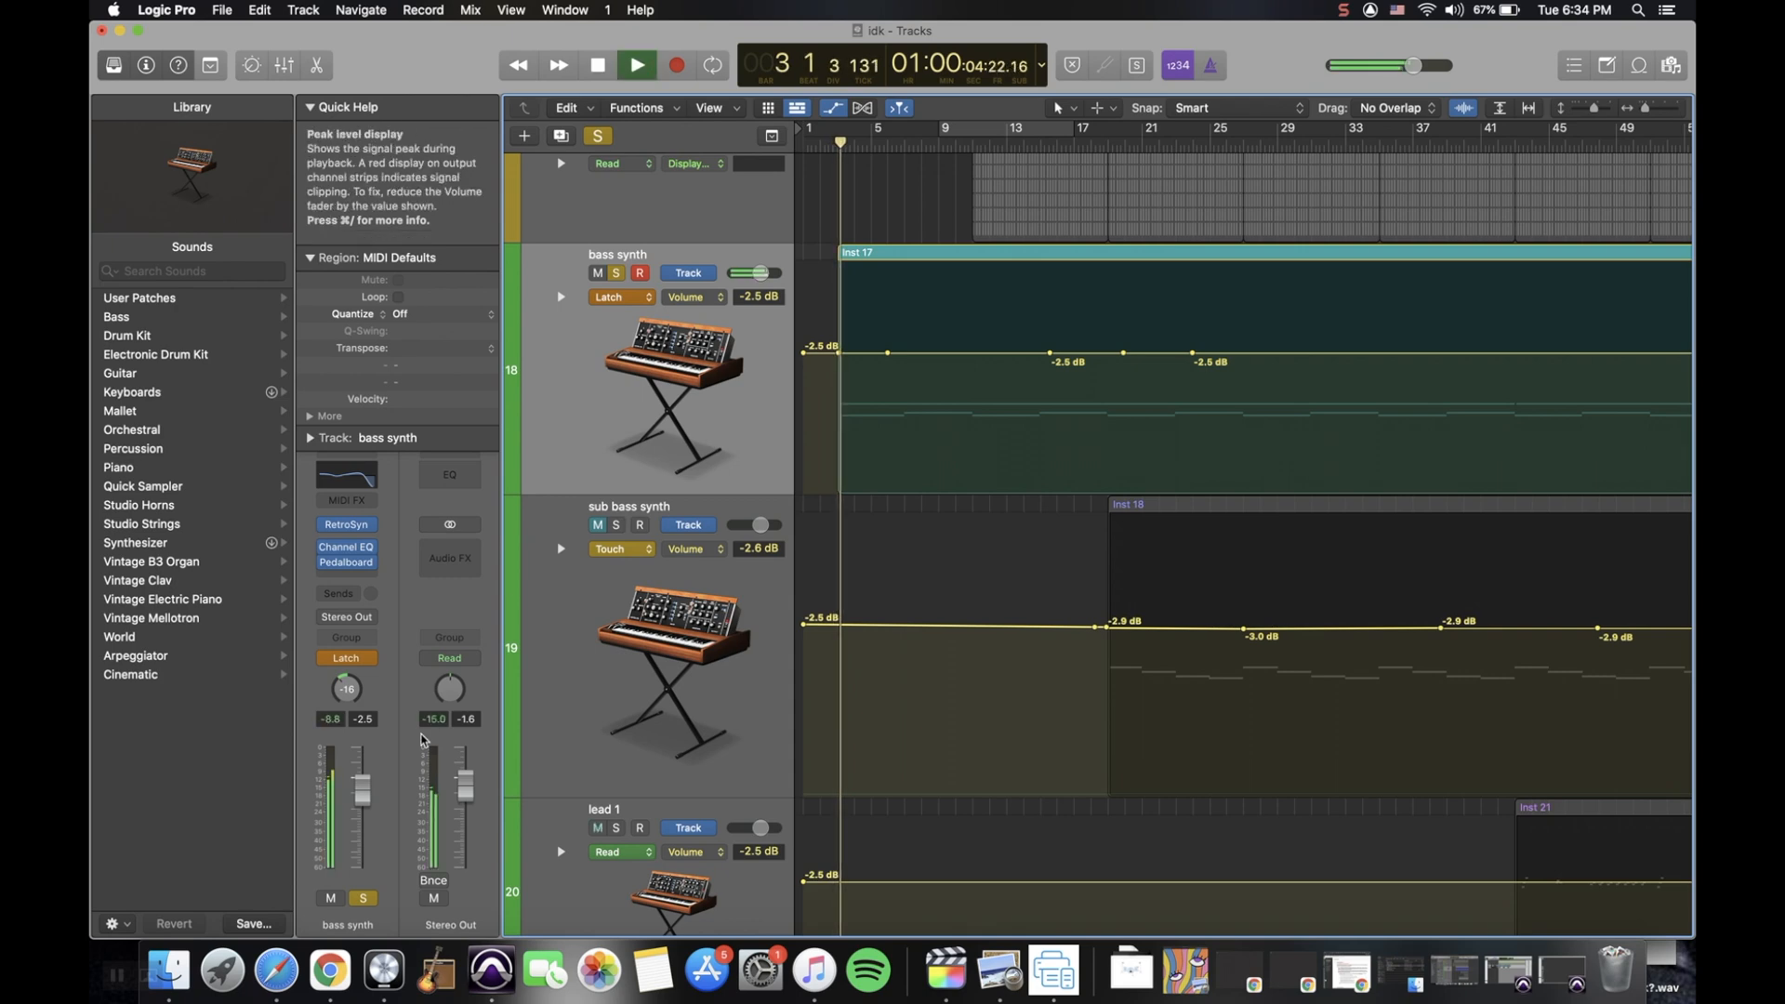
Record a bass synth volume dip to -10.4 dB and a return to -2.5 dB, stop at bar 13, and undo the pass
drag(363, 790, 363, 820)
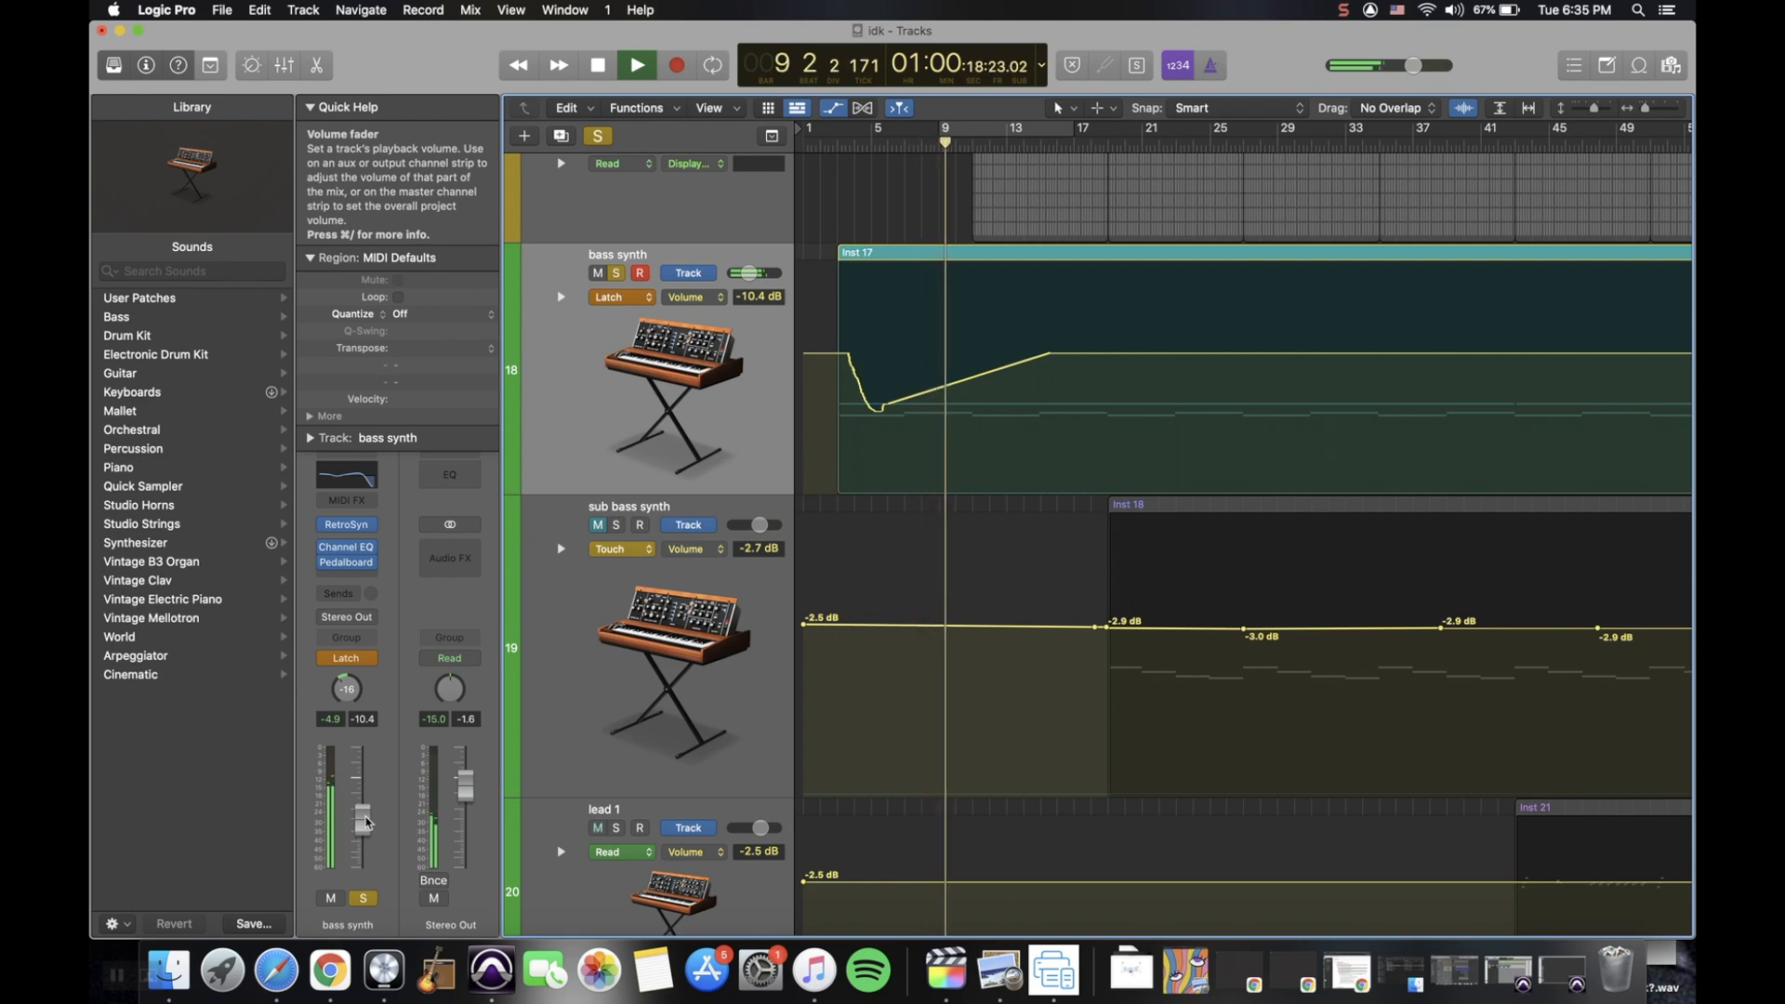
drag(366, 822, 363, 790)
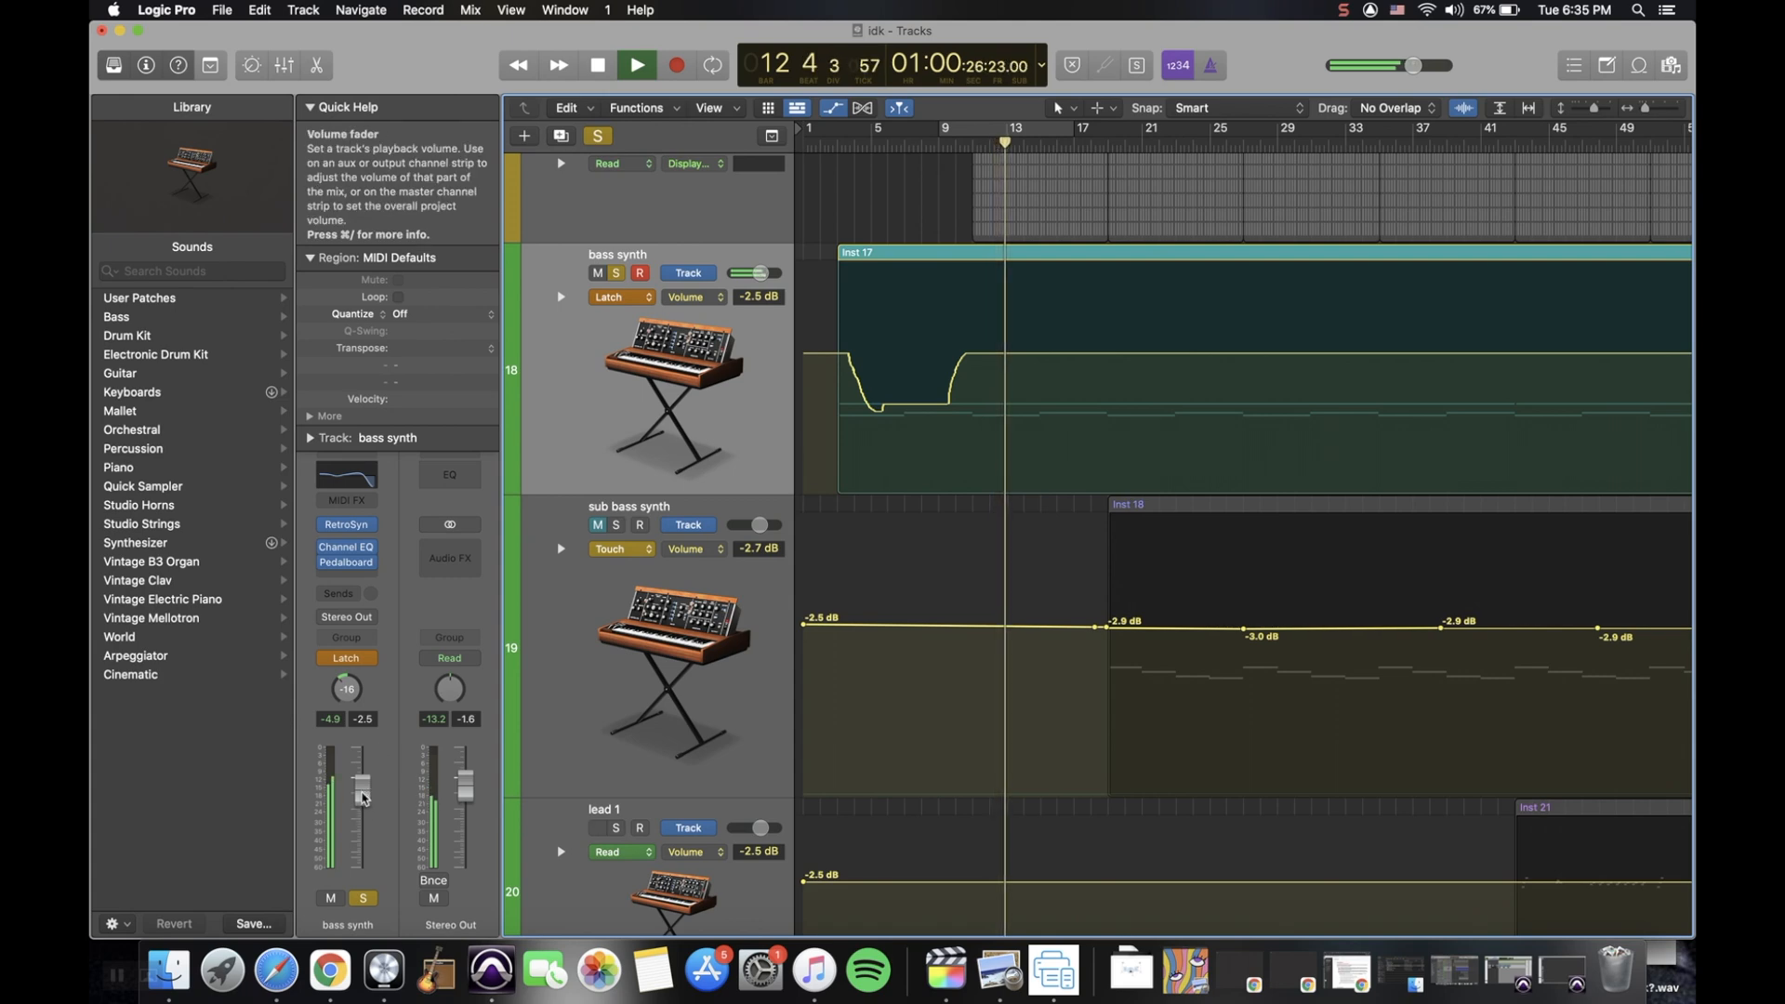
key(space)
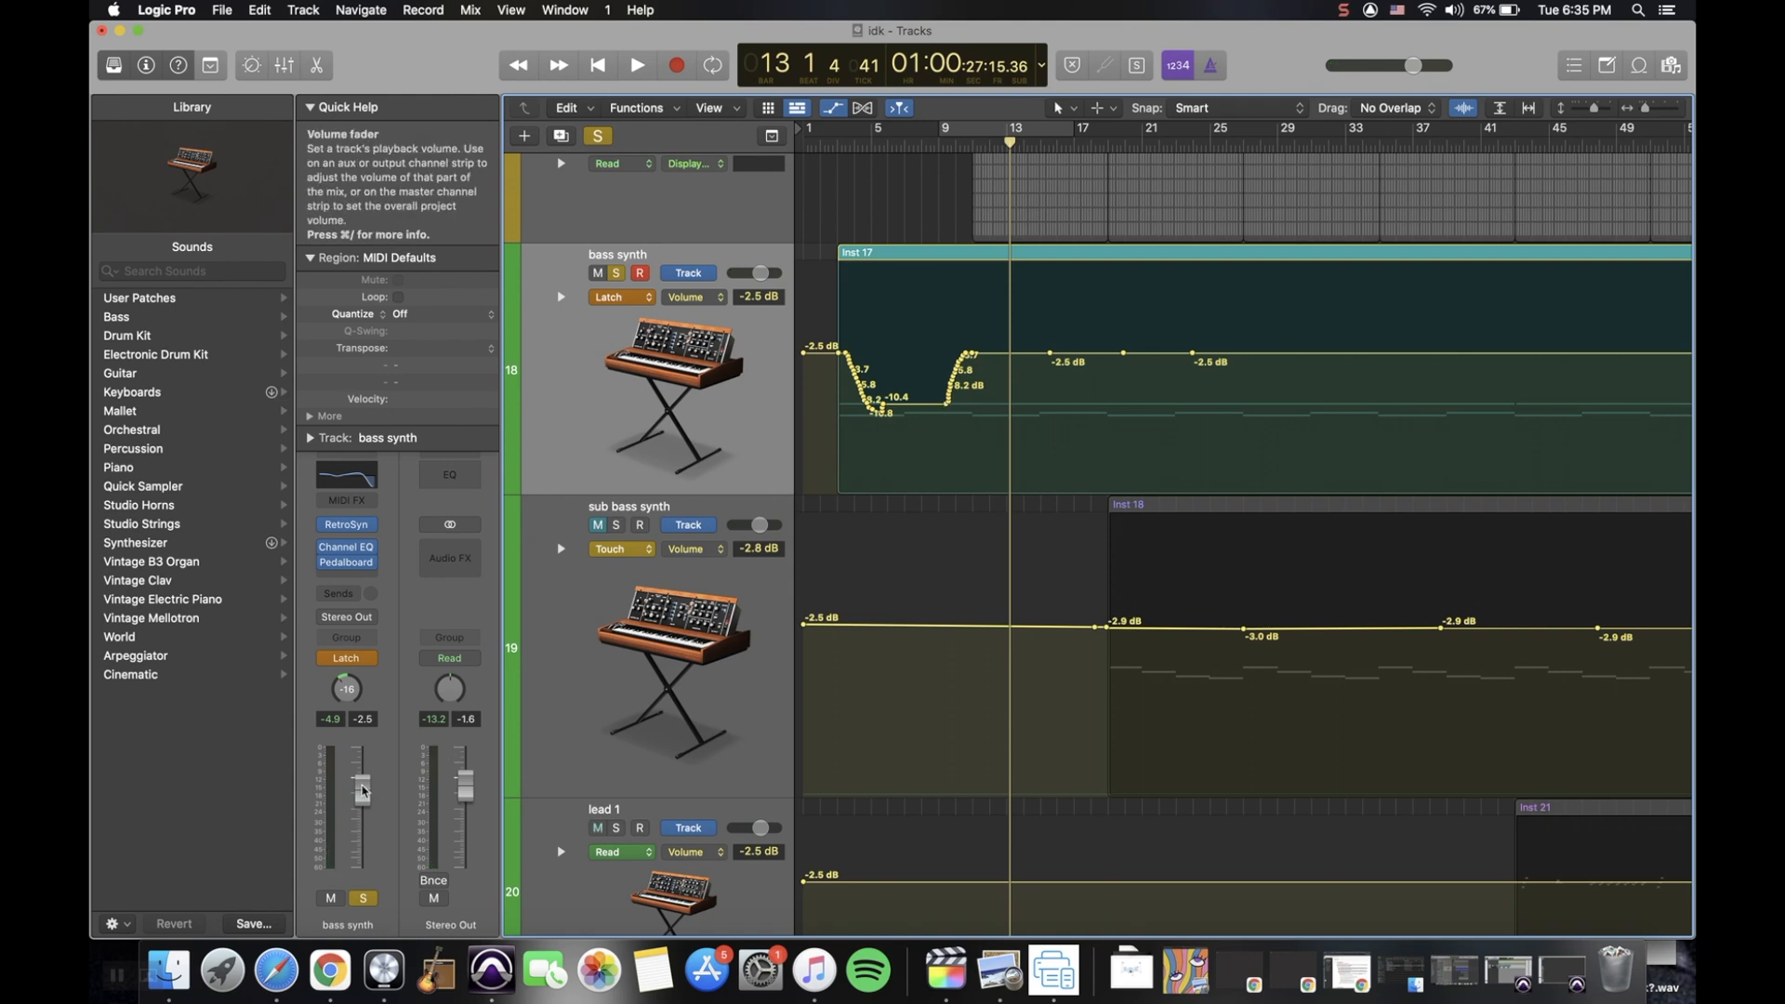
key(super+z)
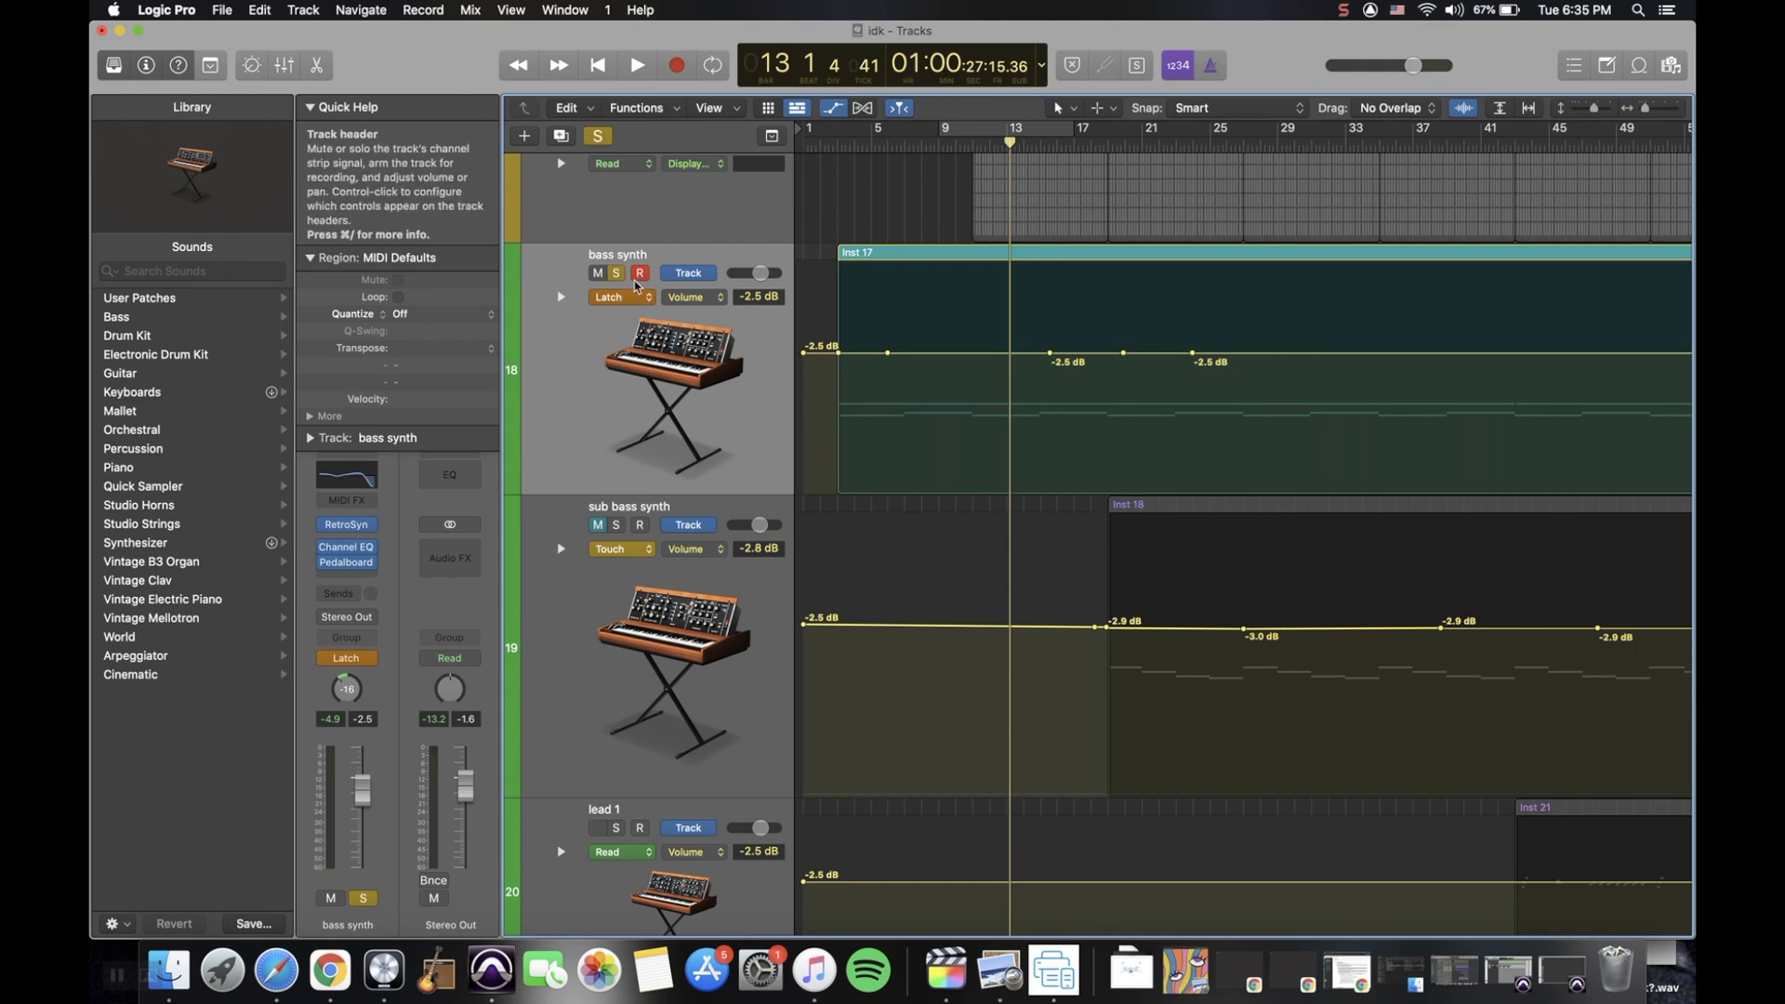
Set the bass synth track's automation mode to Write, accept the warning, and start playback just before bar 3
click(614, 297)
click(627, 317)
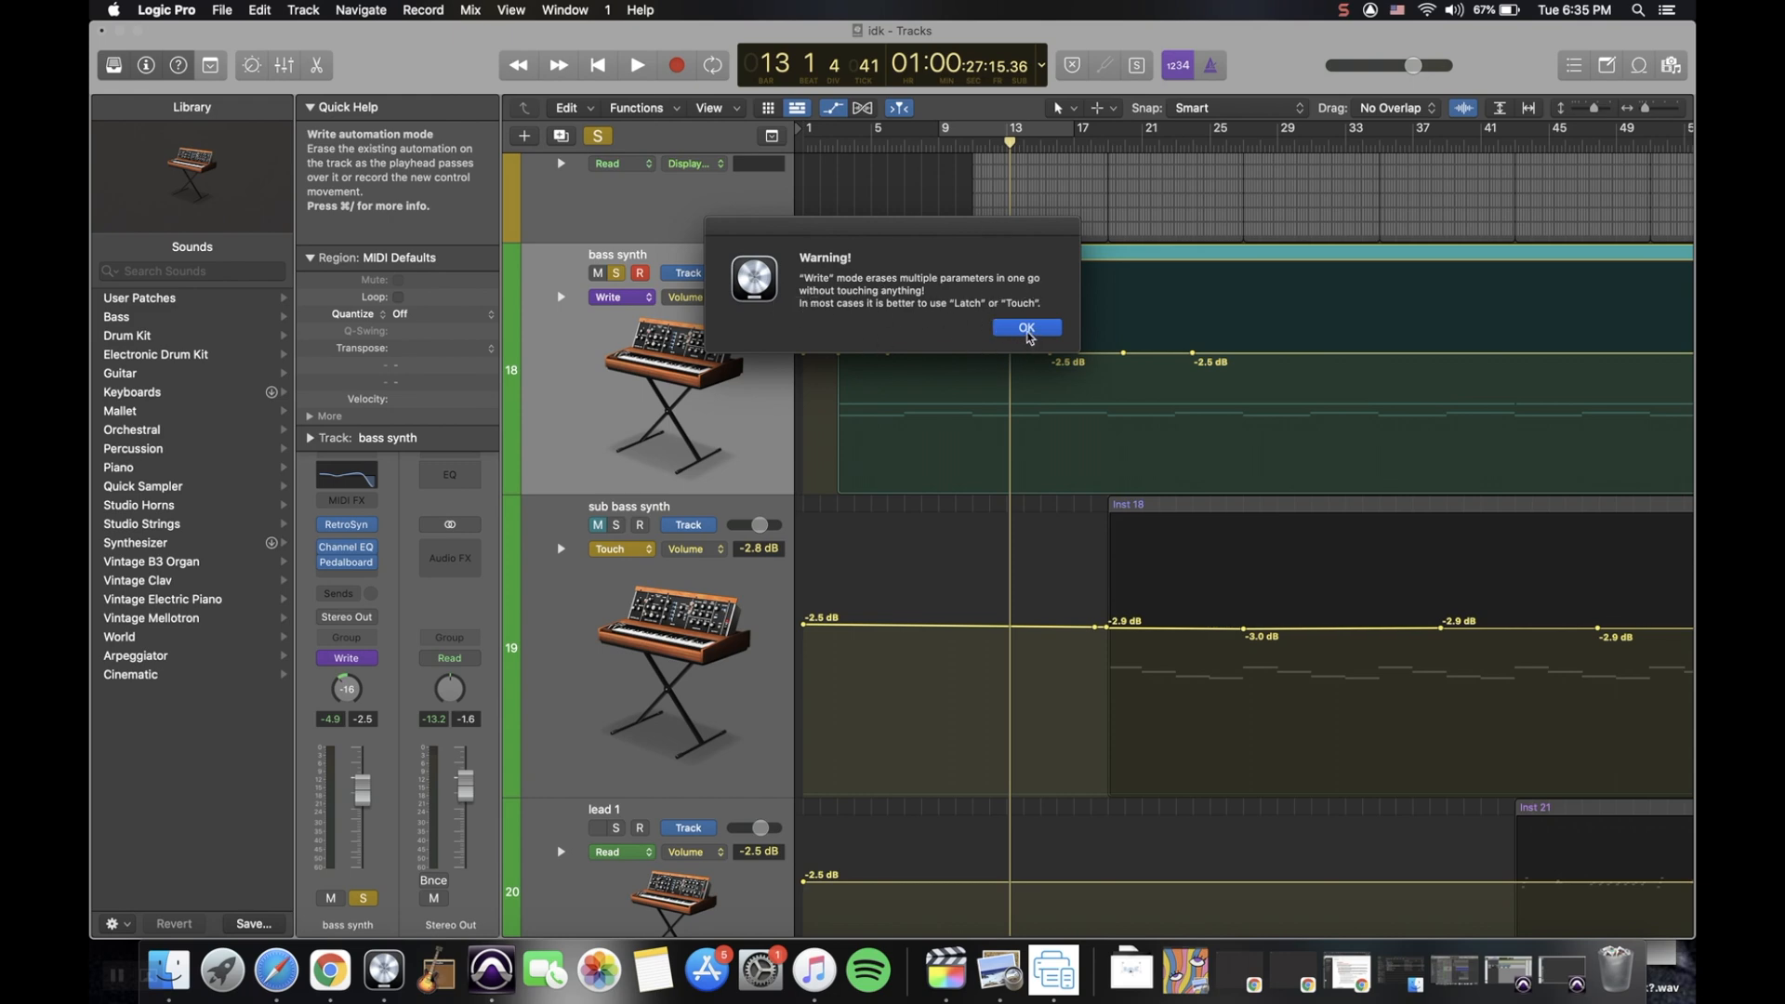
click(1029, 331)
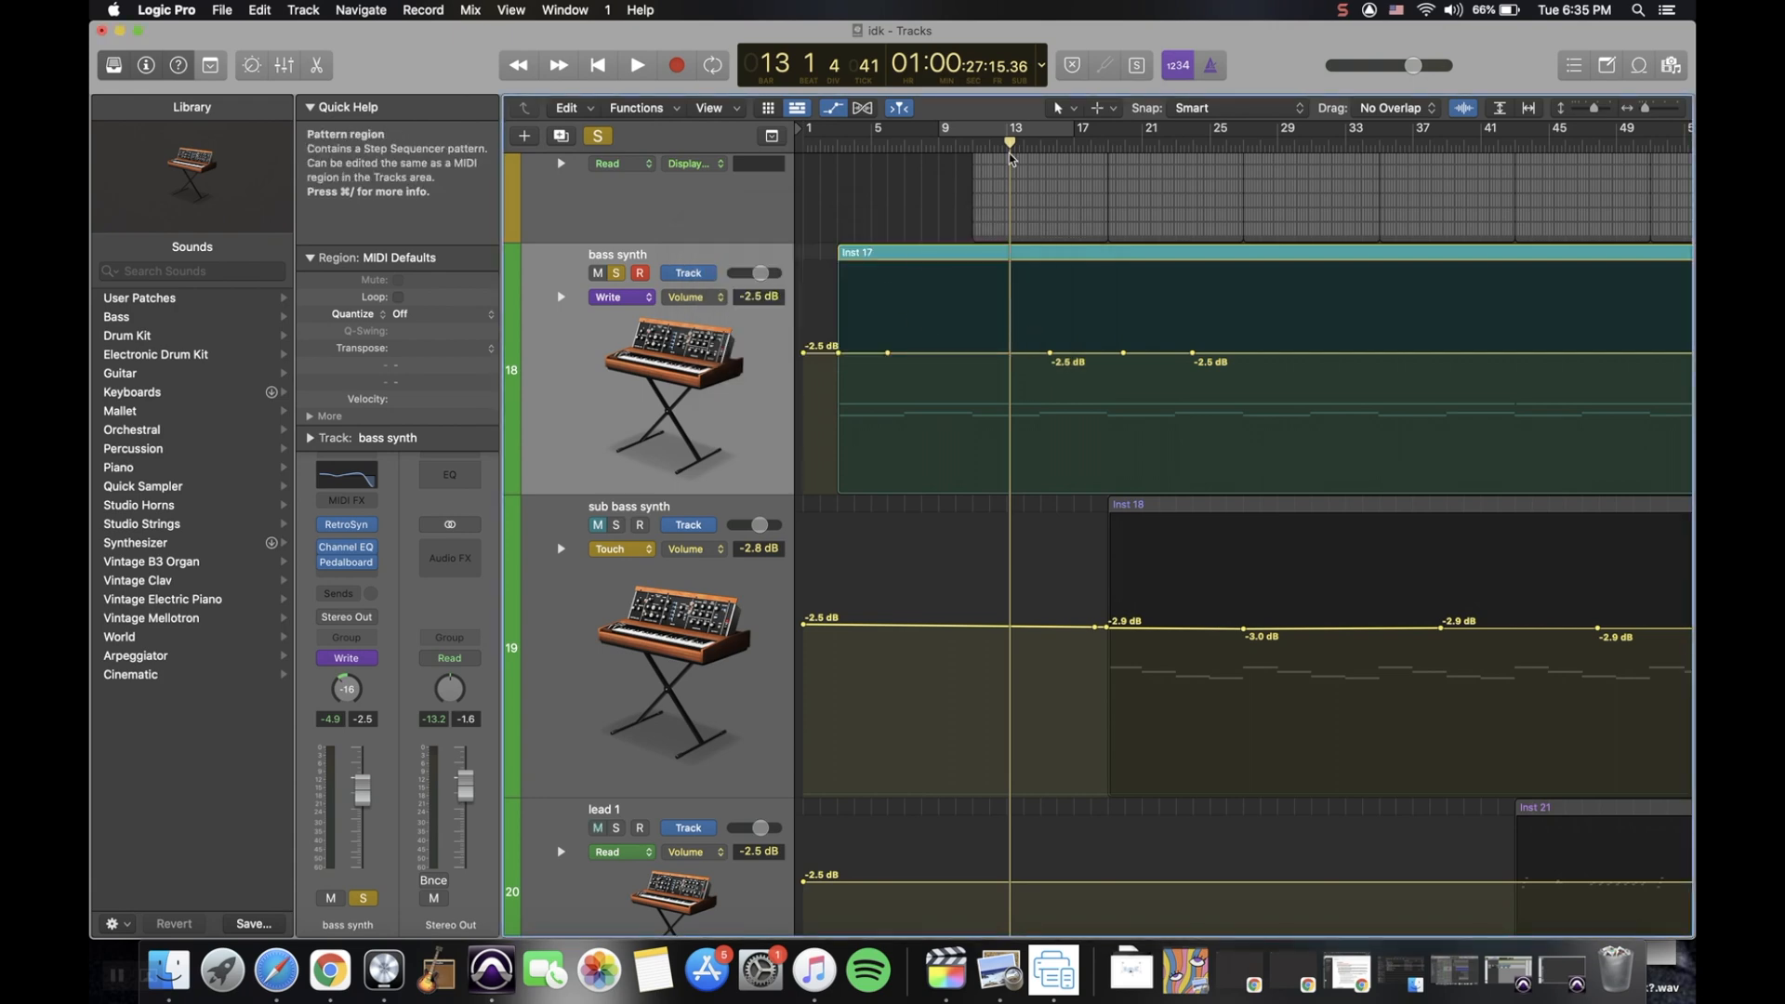
drag(1011, 158, 831, 168)
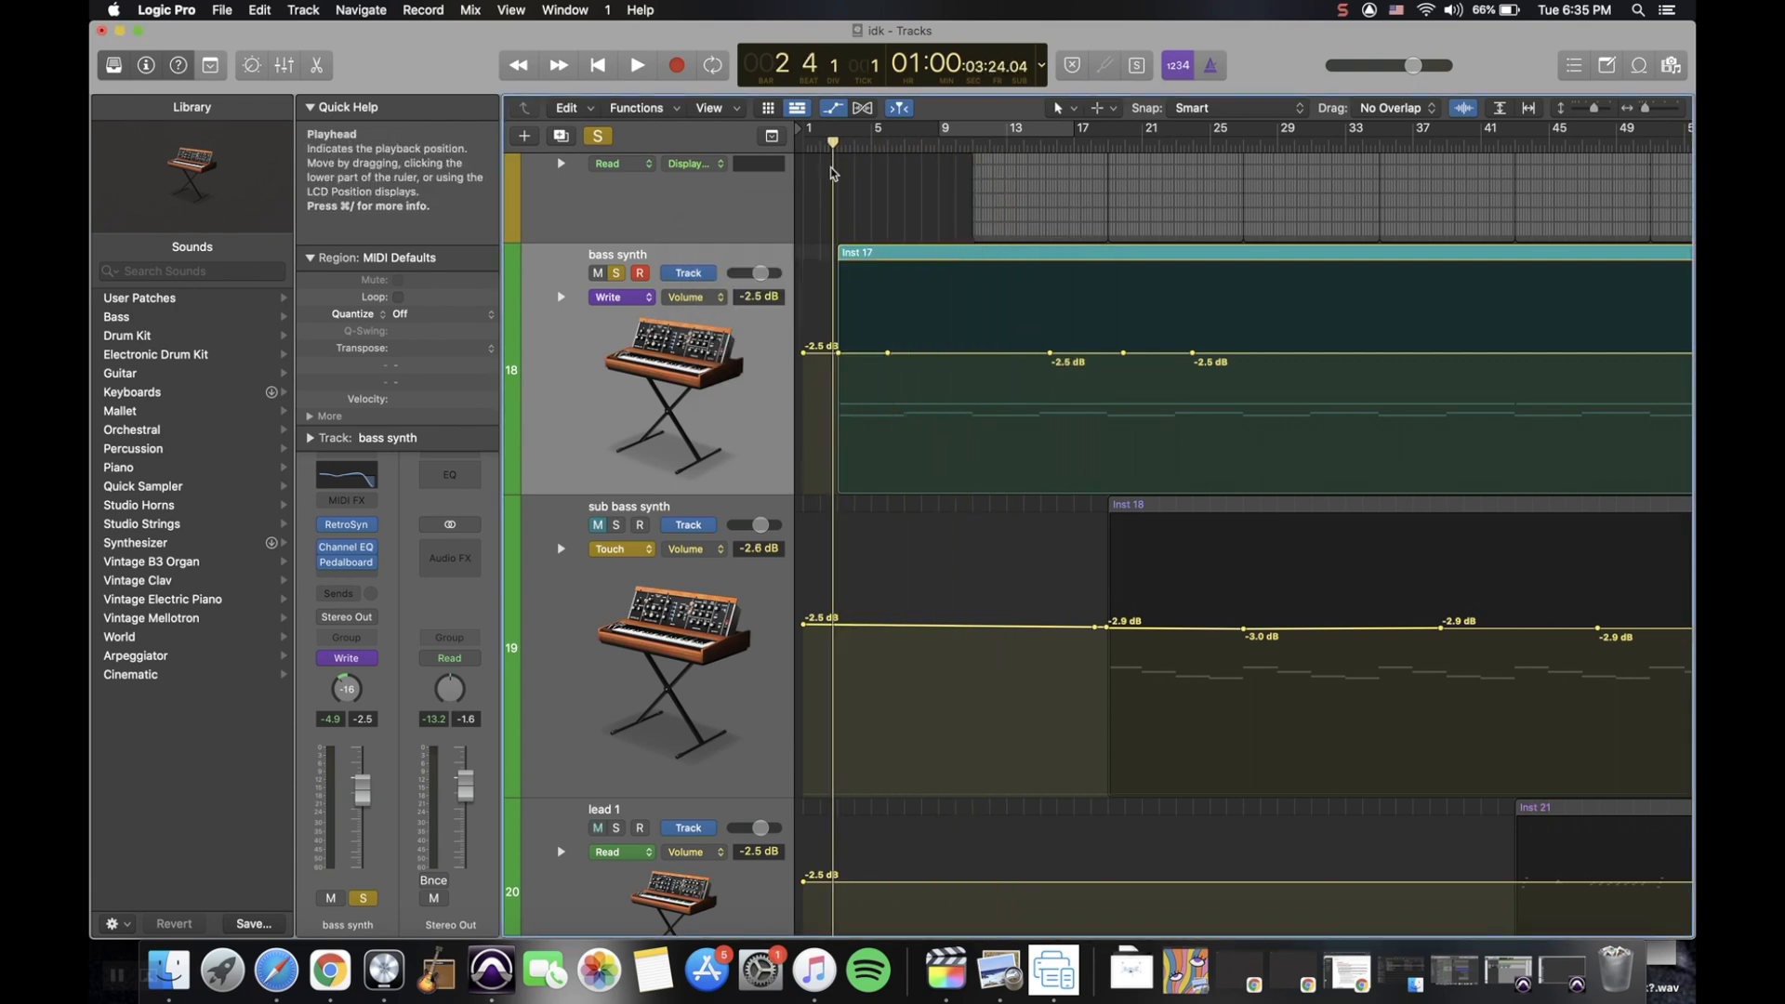
key(space)
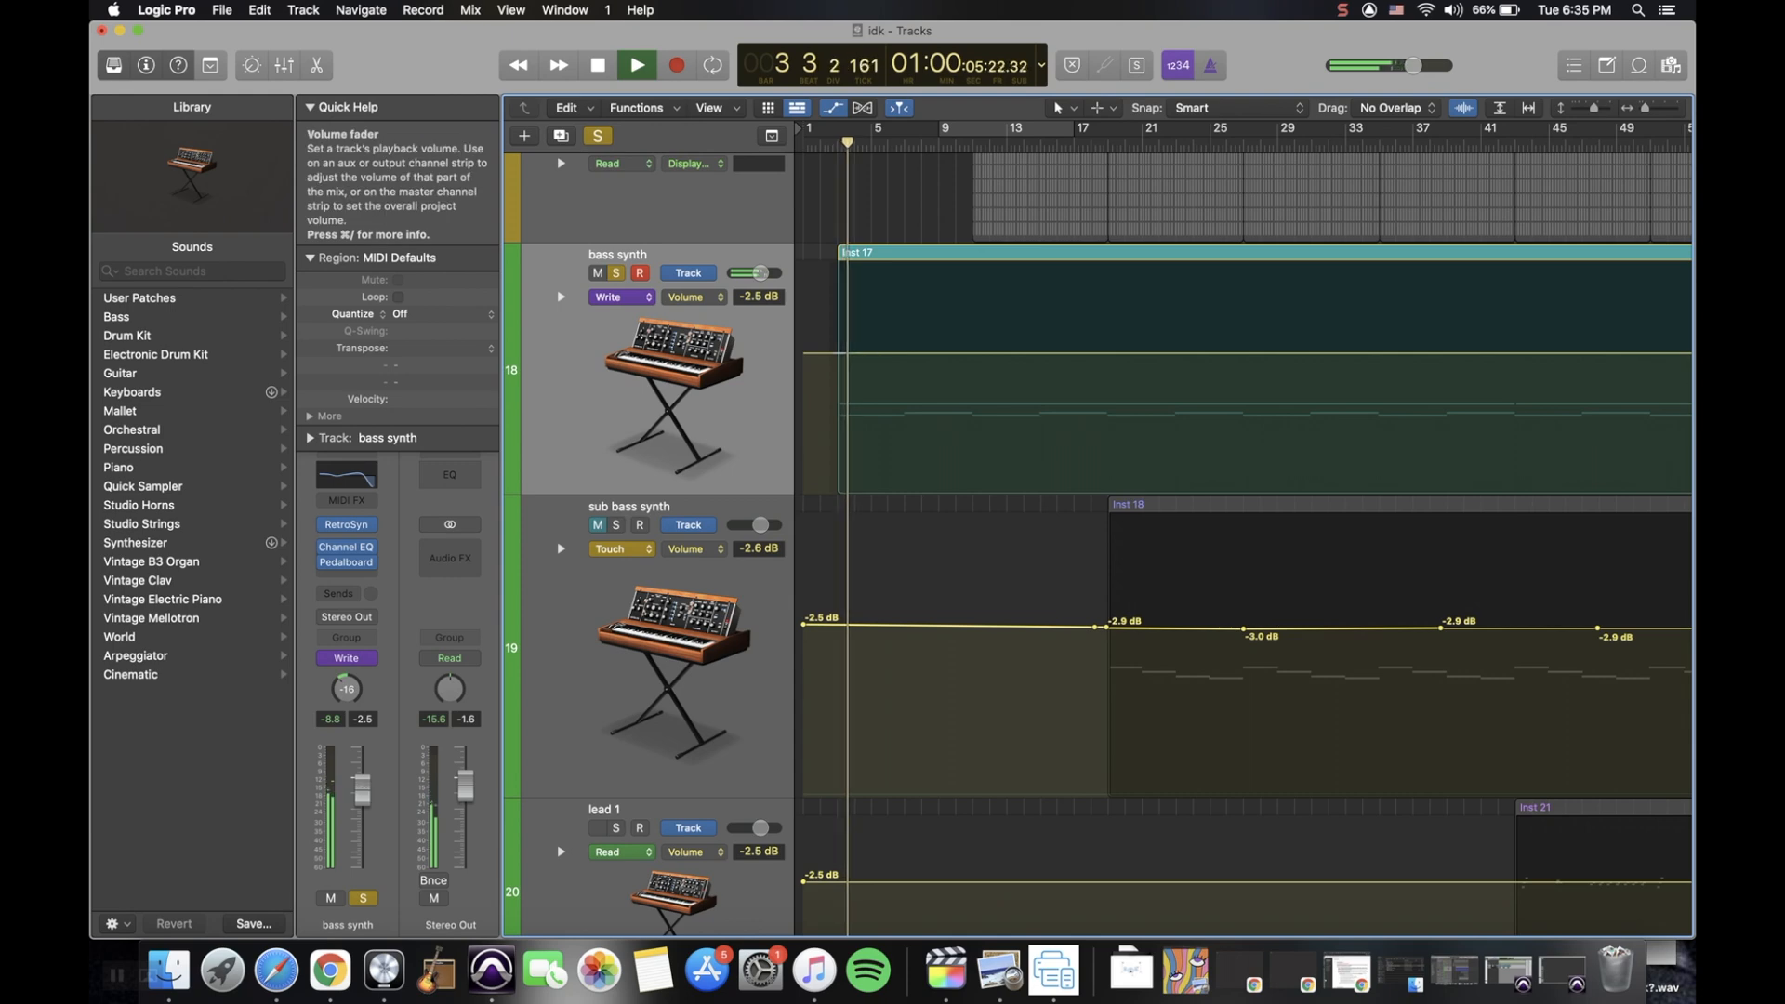
Record bass synth volume moves to -4.7 dB and -0.8 dB in Write mode, stop at bar 12, and undo the pass
mouse_move(363, 790)
mouse_down()
mouse_move(363, 825)
mouse_move(363, 769)
mouse_move(362, 826)
mouse_move(362, 802)
mouse_up()
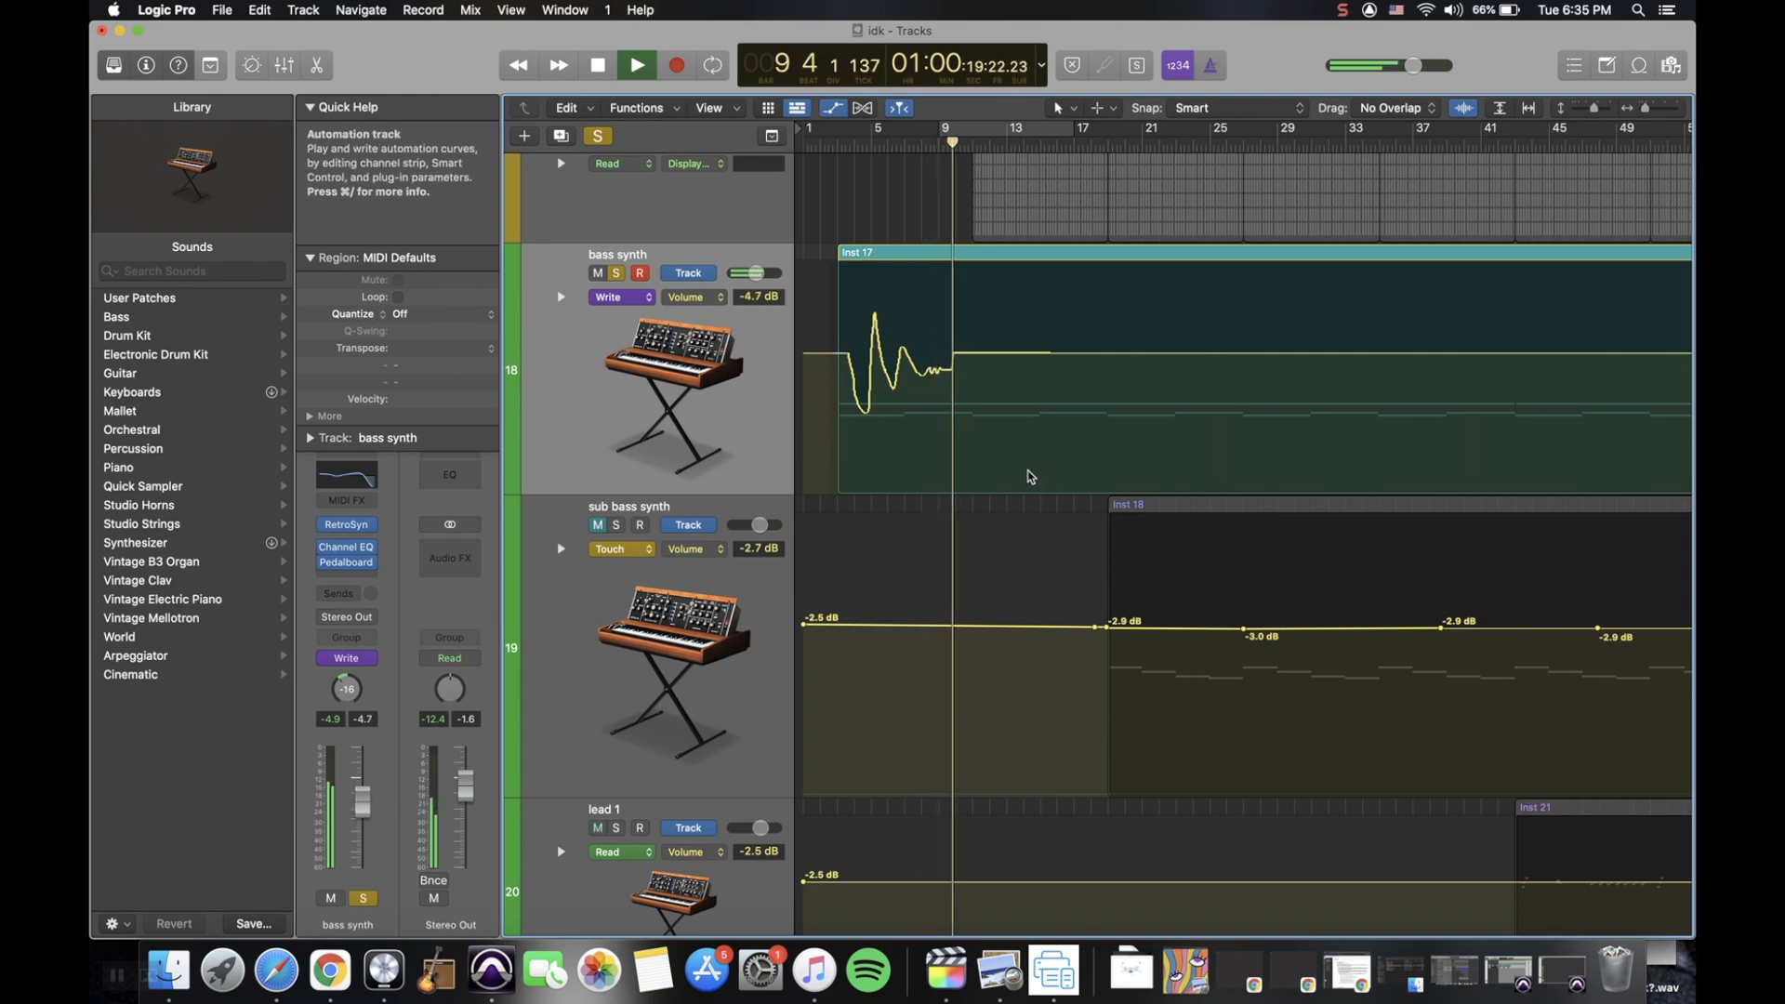
mouse_move(362, 802)
mouse_down()
mouse_move(362, 833)
mouse_move(362, 781)
mouse_up()
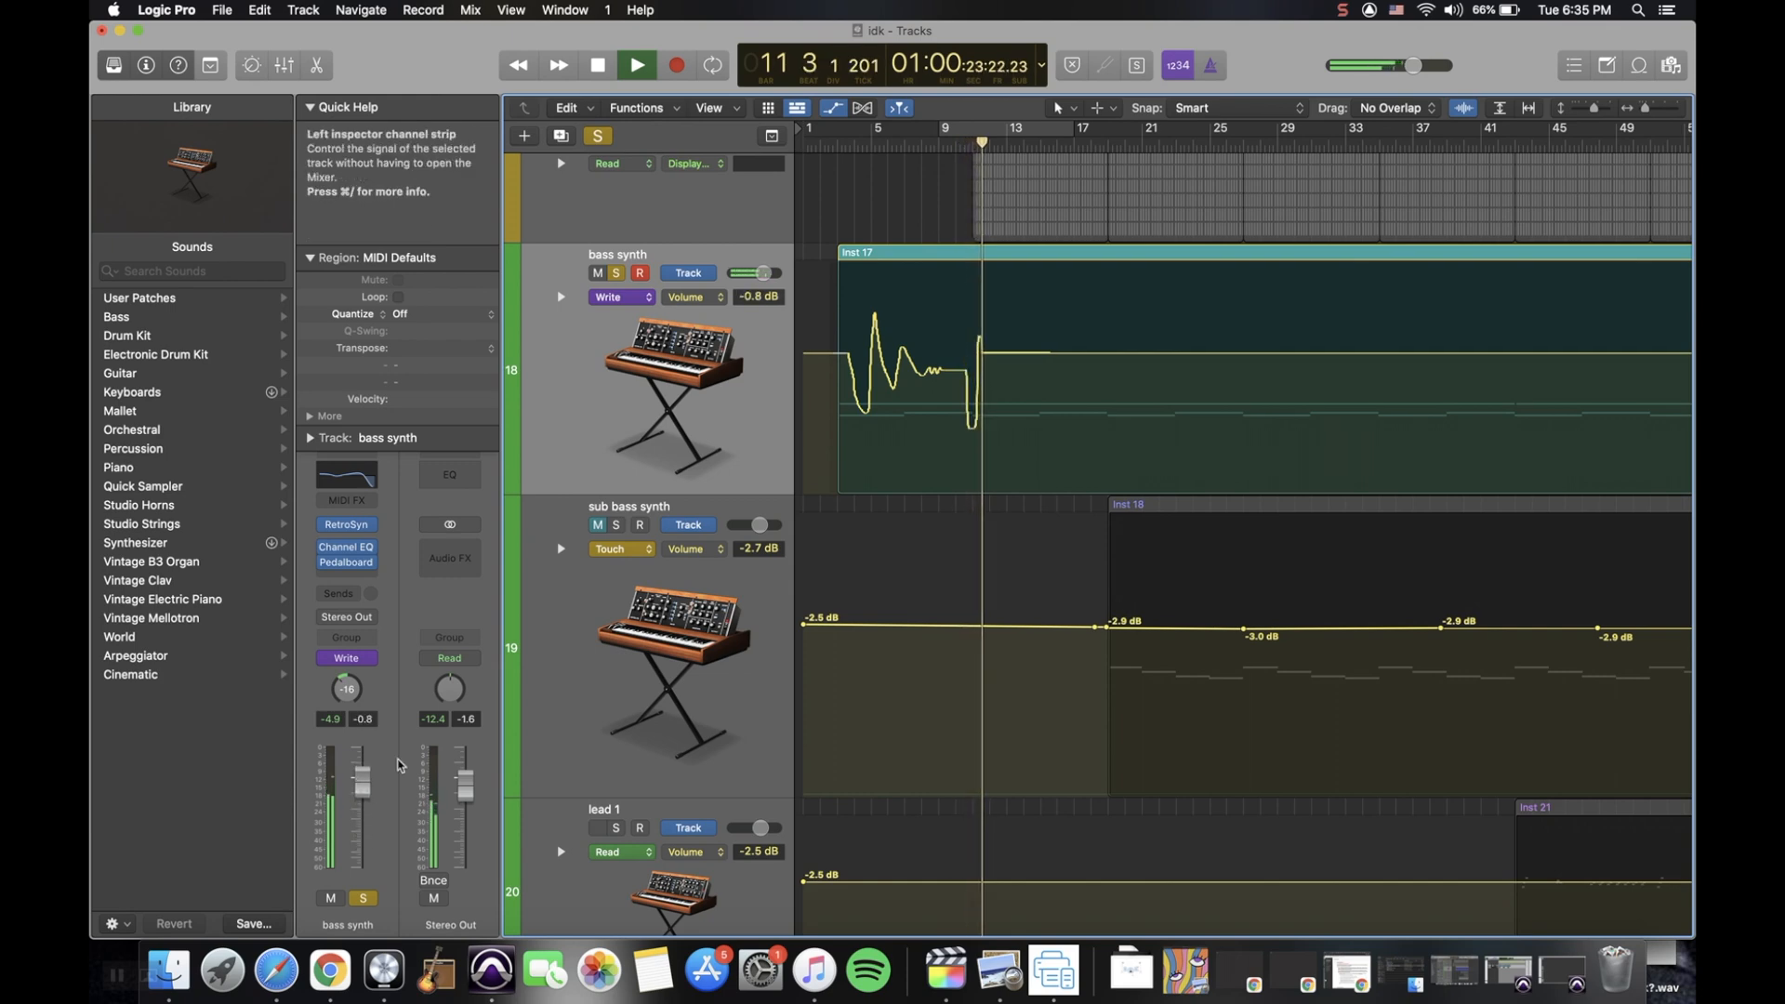
key(space)
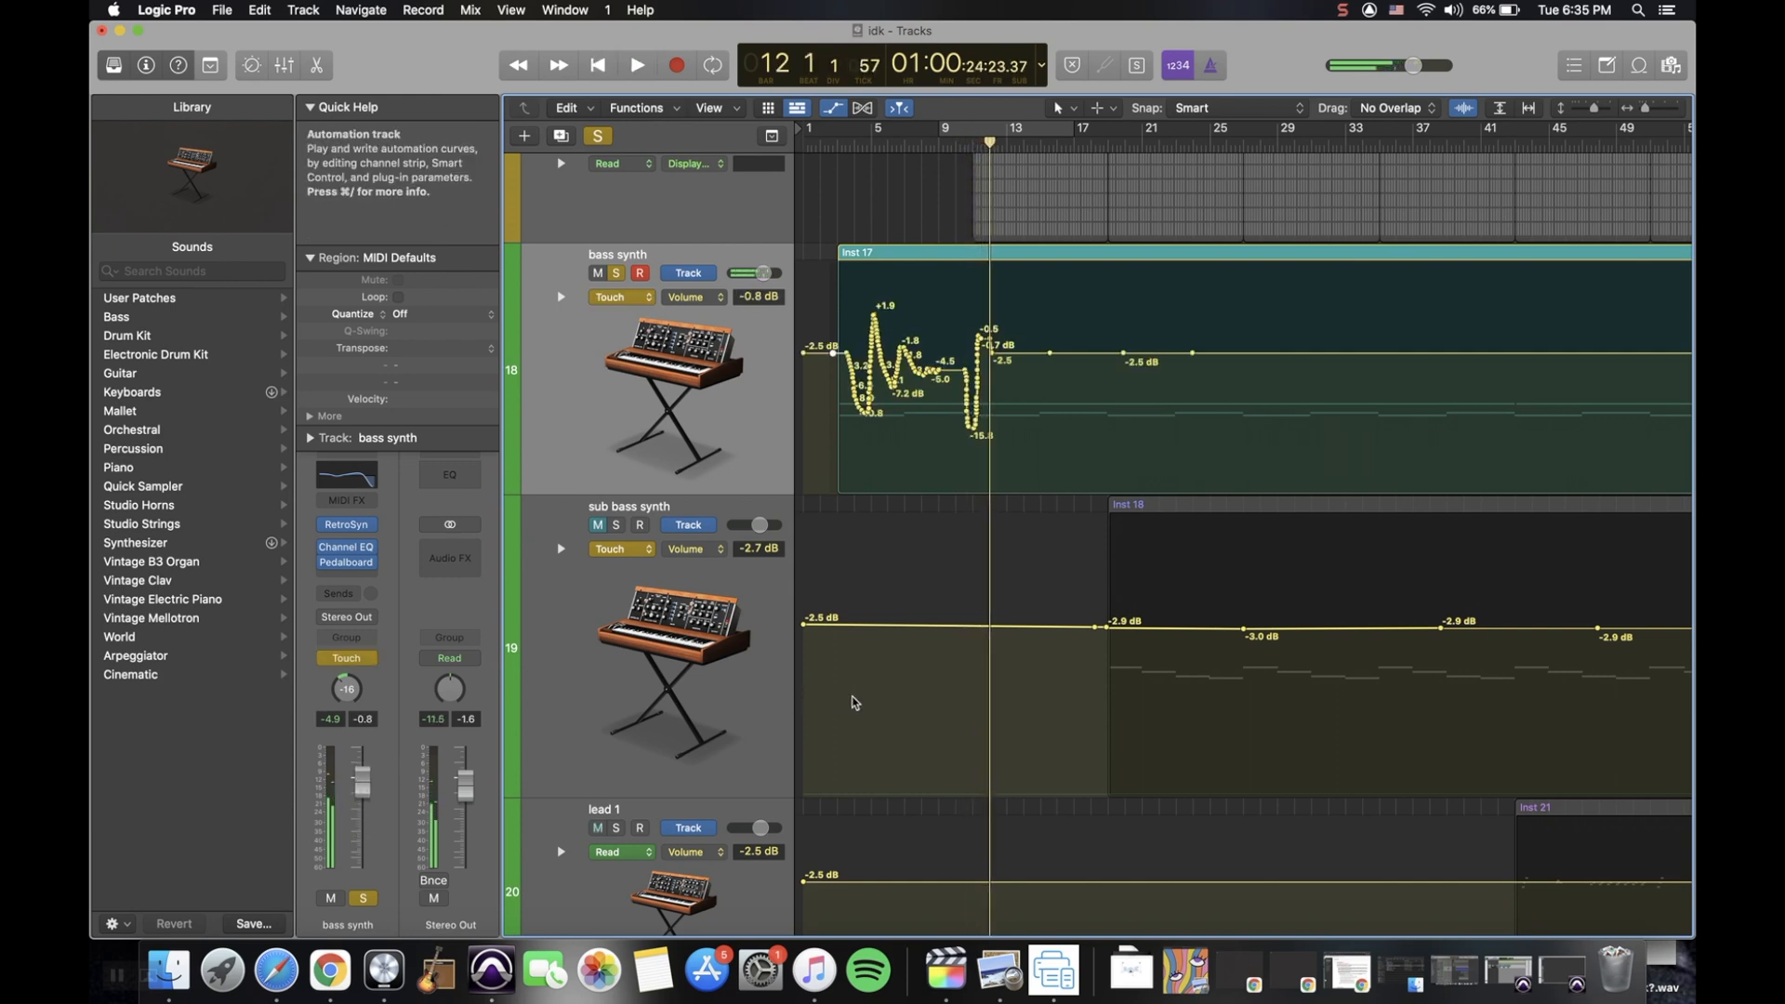
key(super+z)
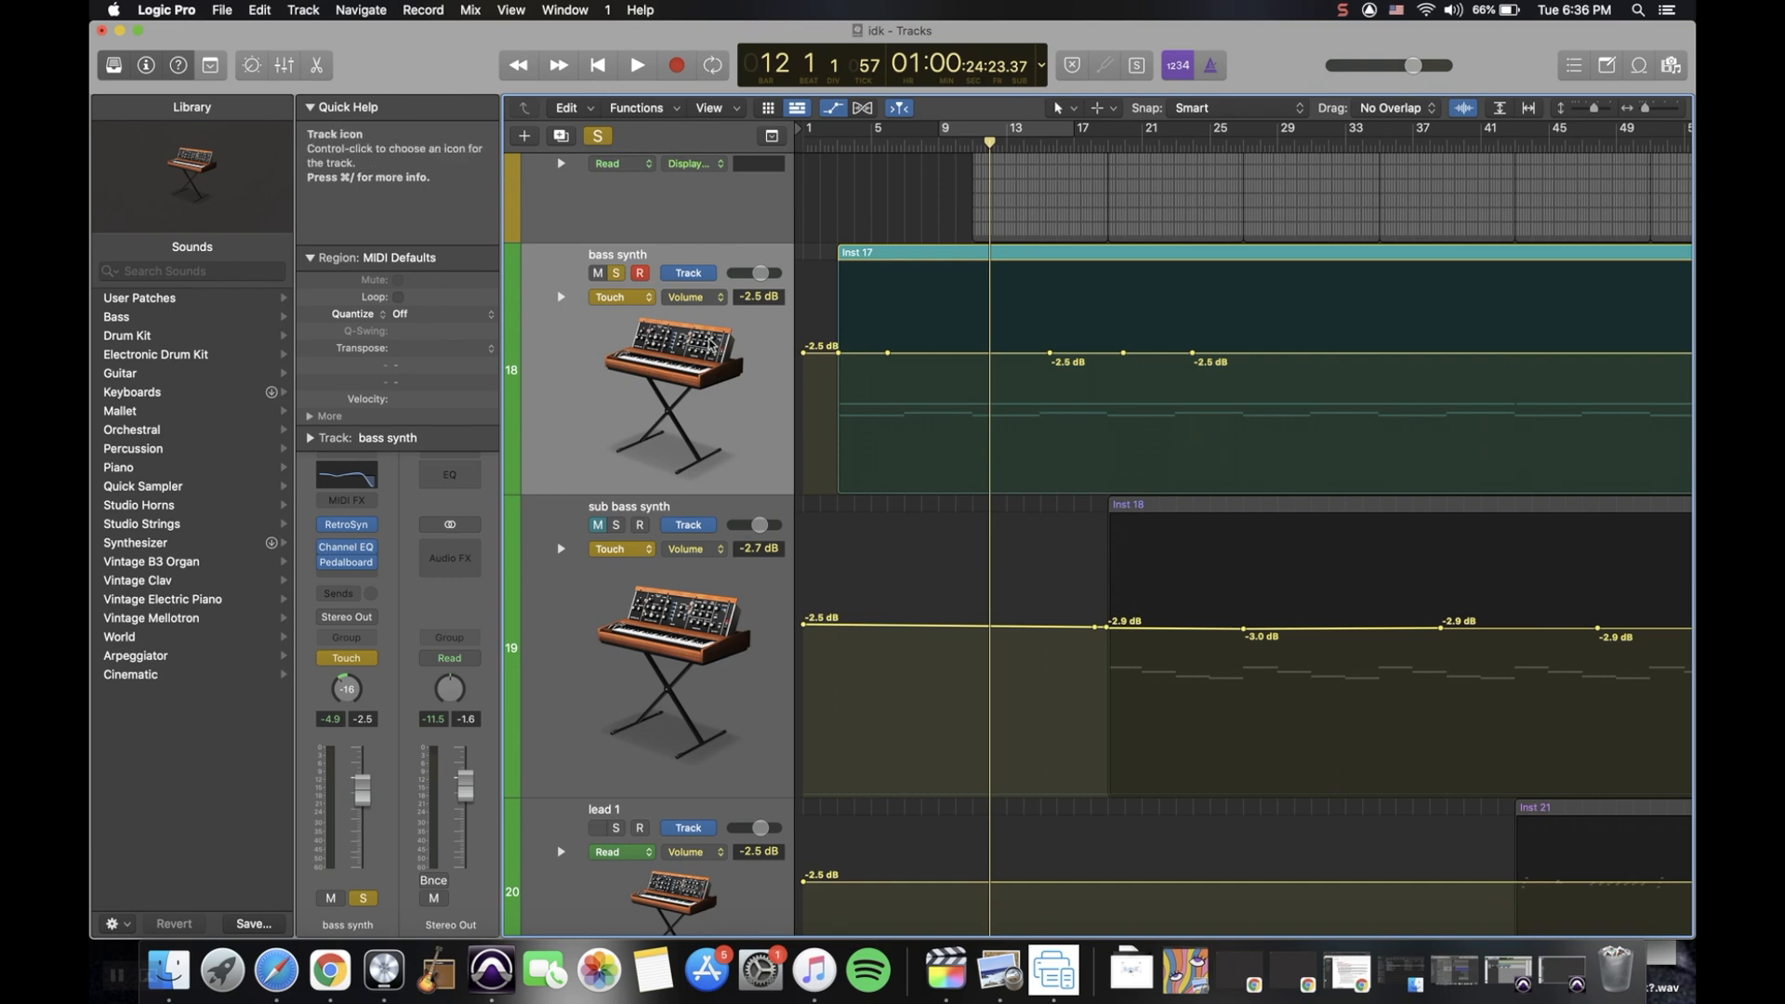
Try creating 2 automation points at the bass synth's region borders, check both ends of the region, and undo
click(468, 9)
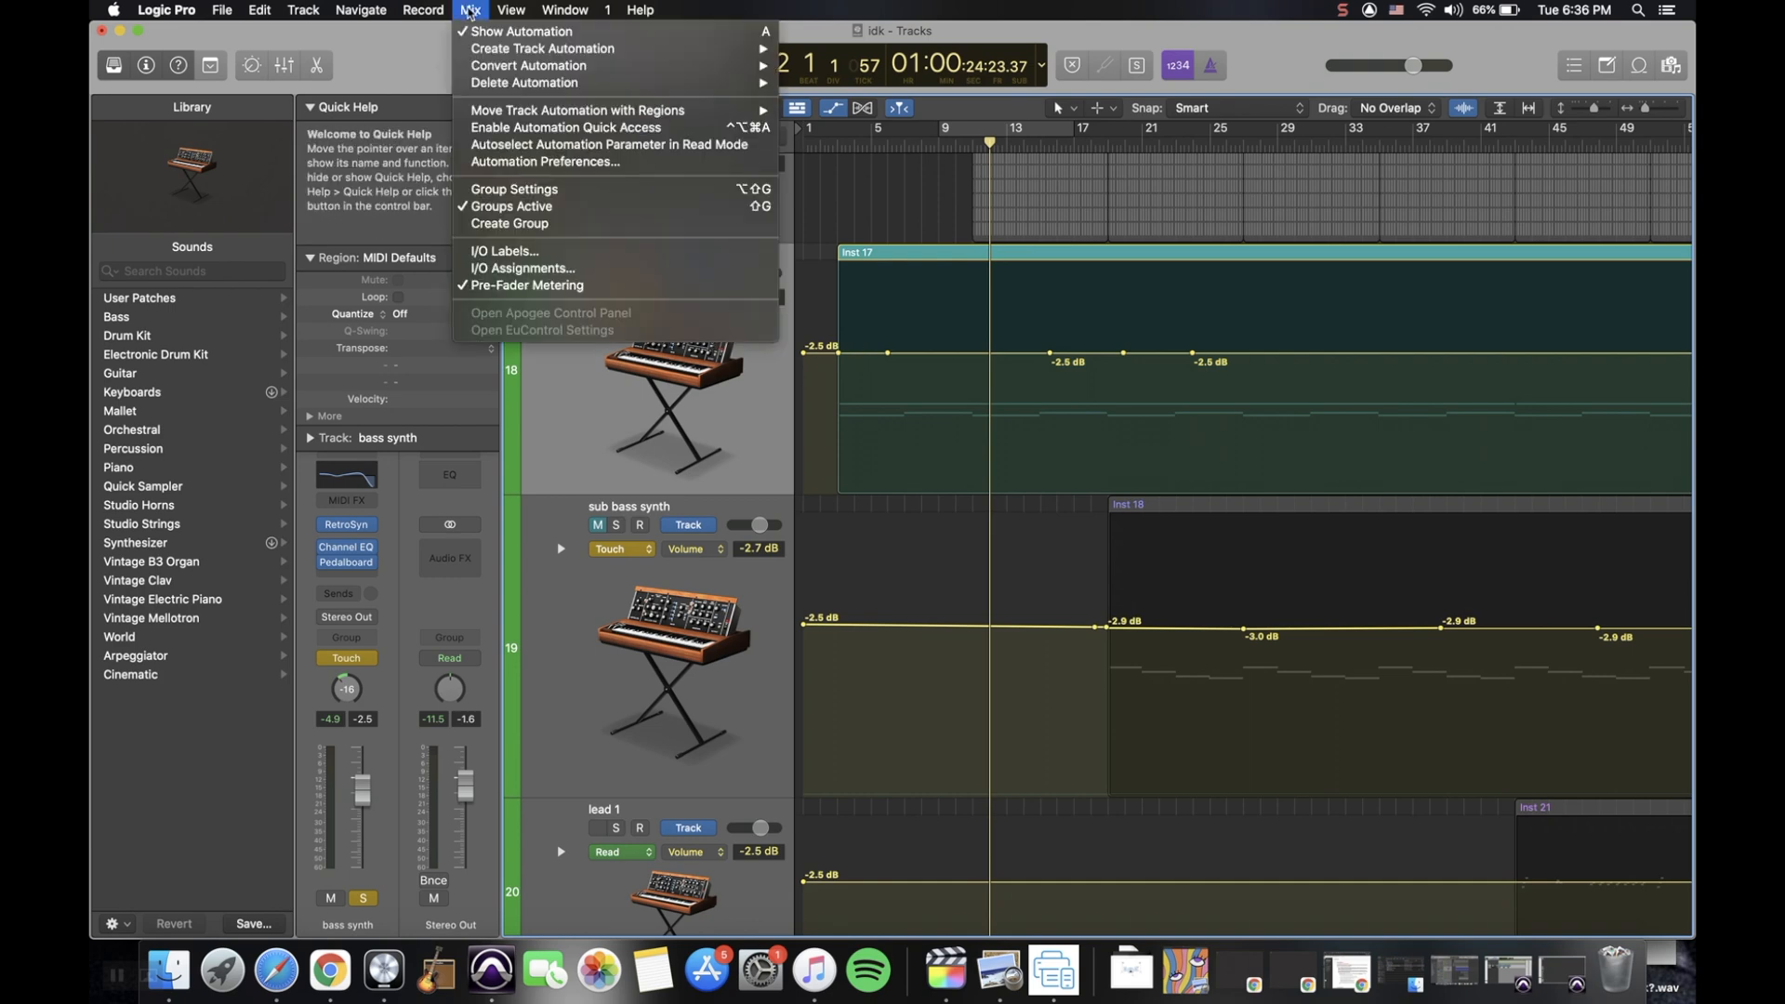
mouse_move(534, 52)
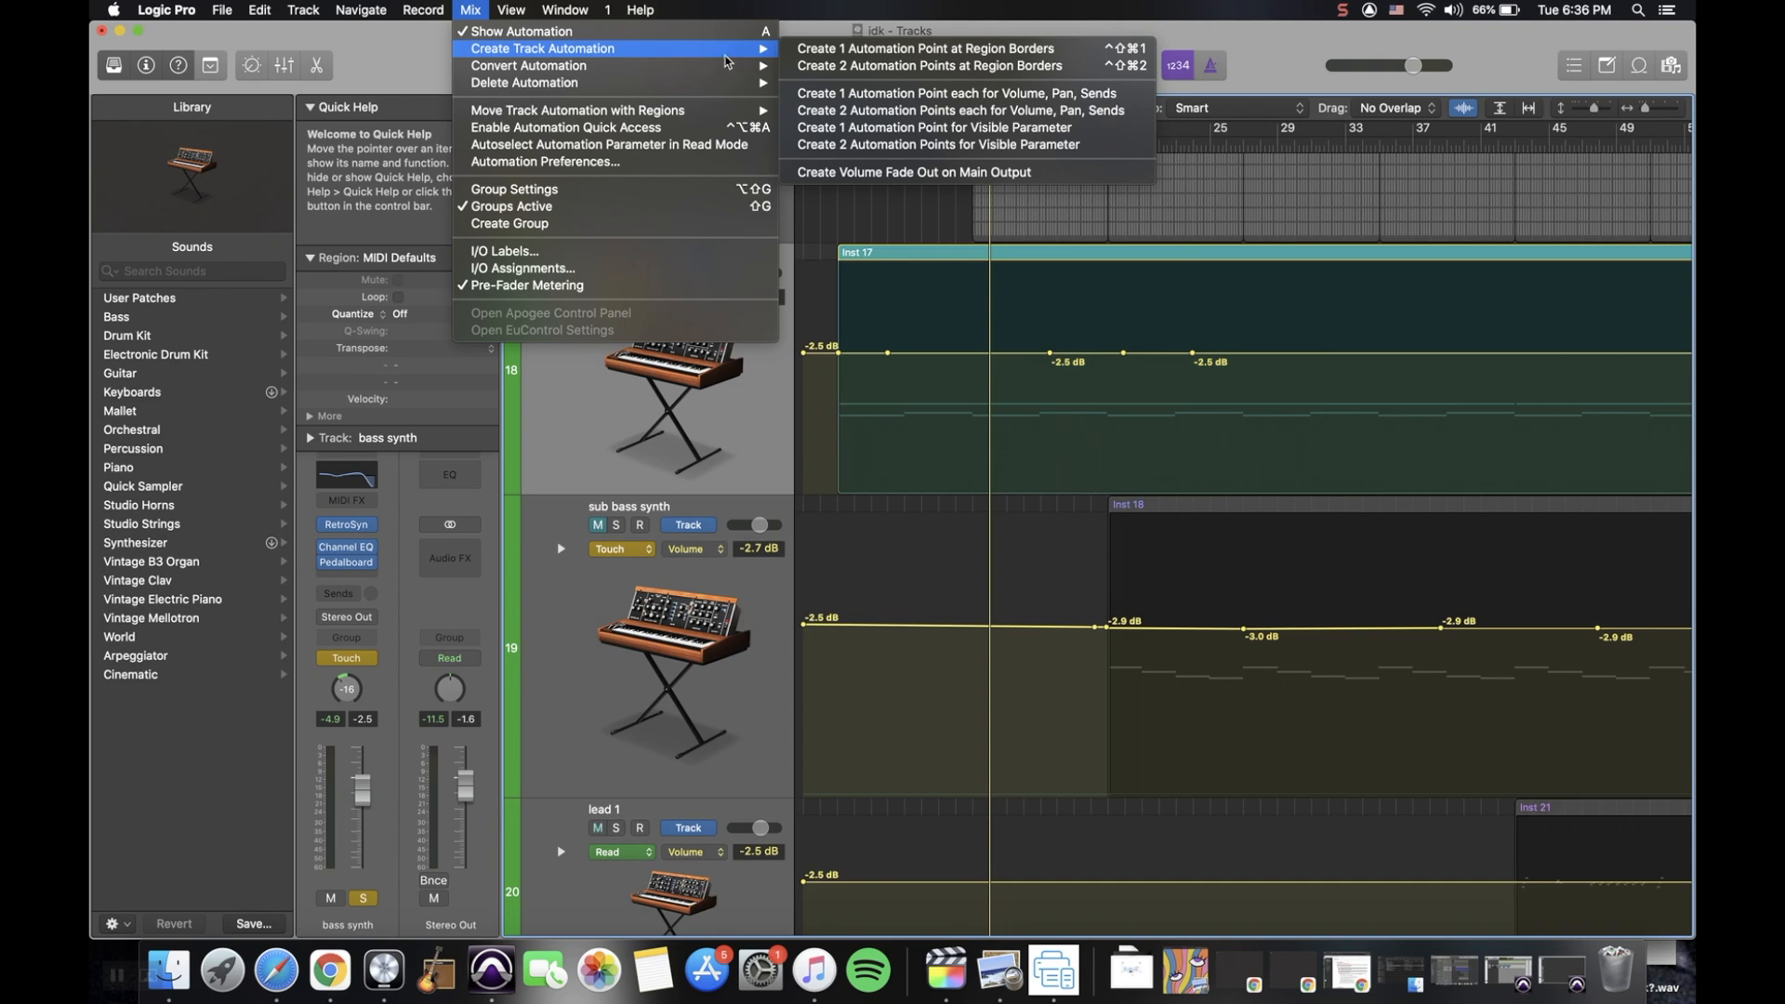
click(935, 67)
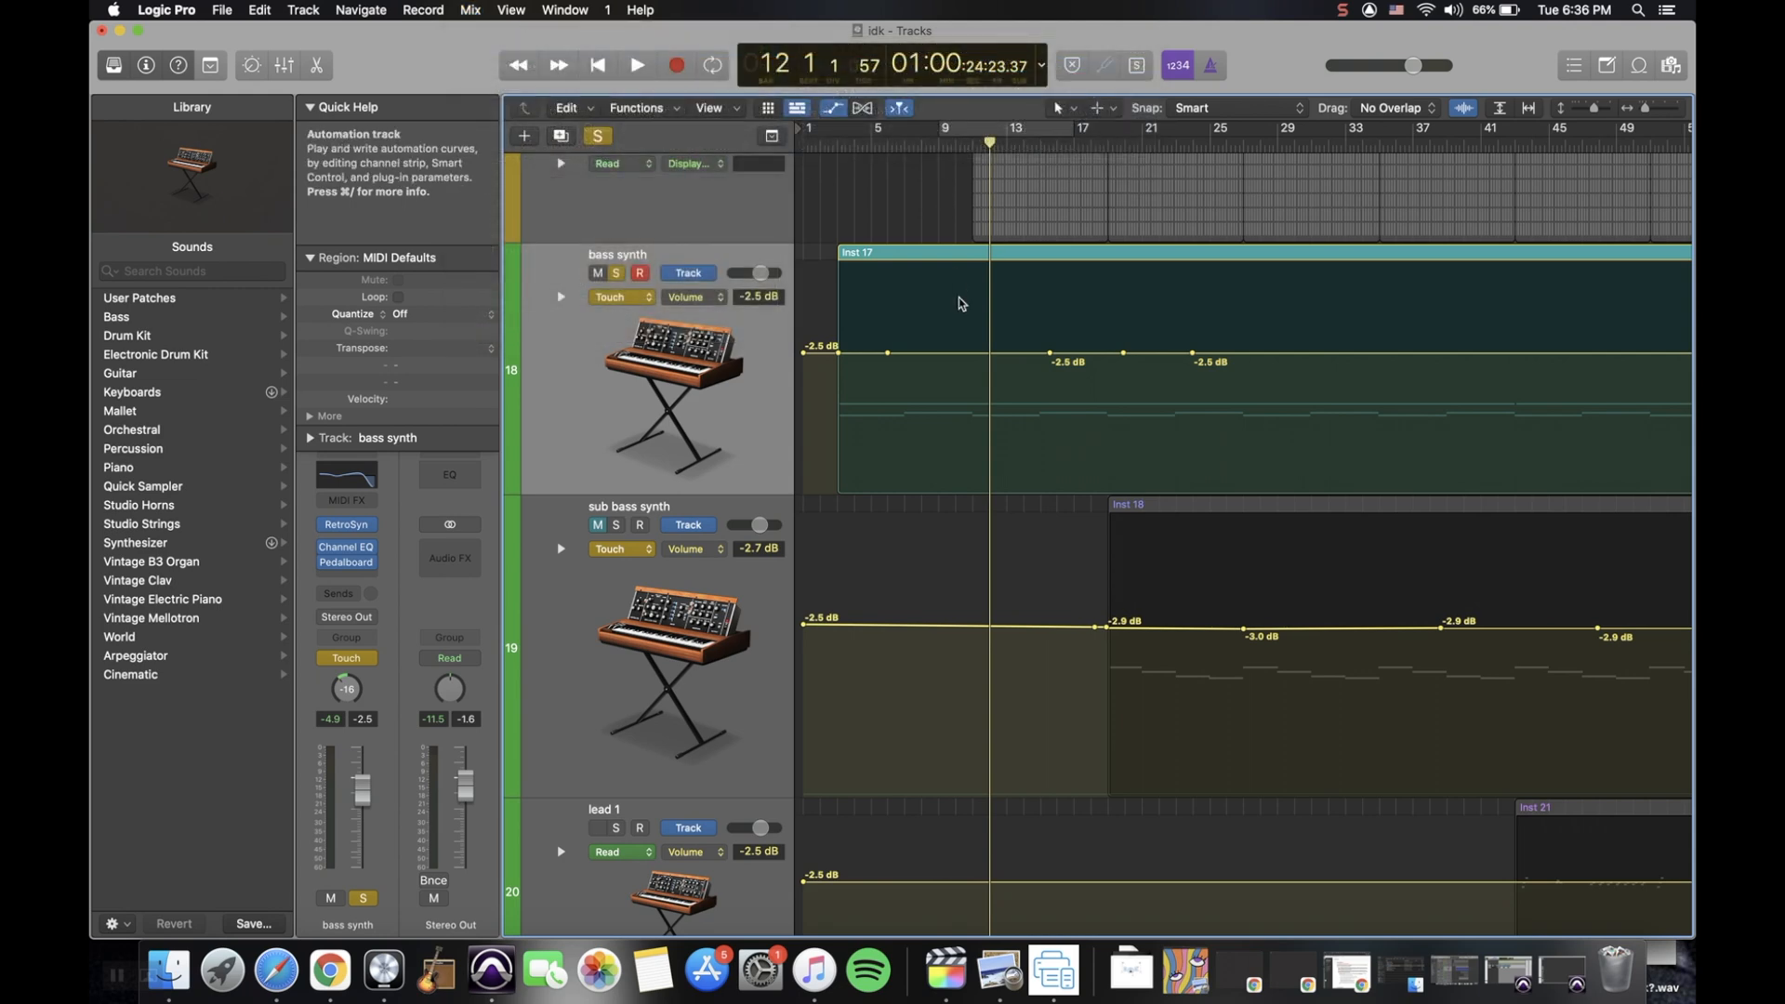
scroll(958, 298, right, 15)
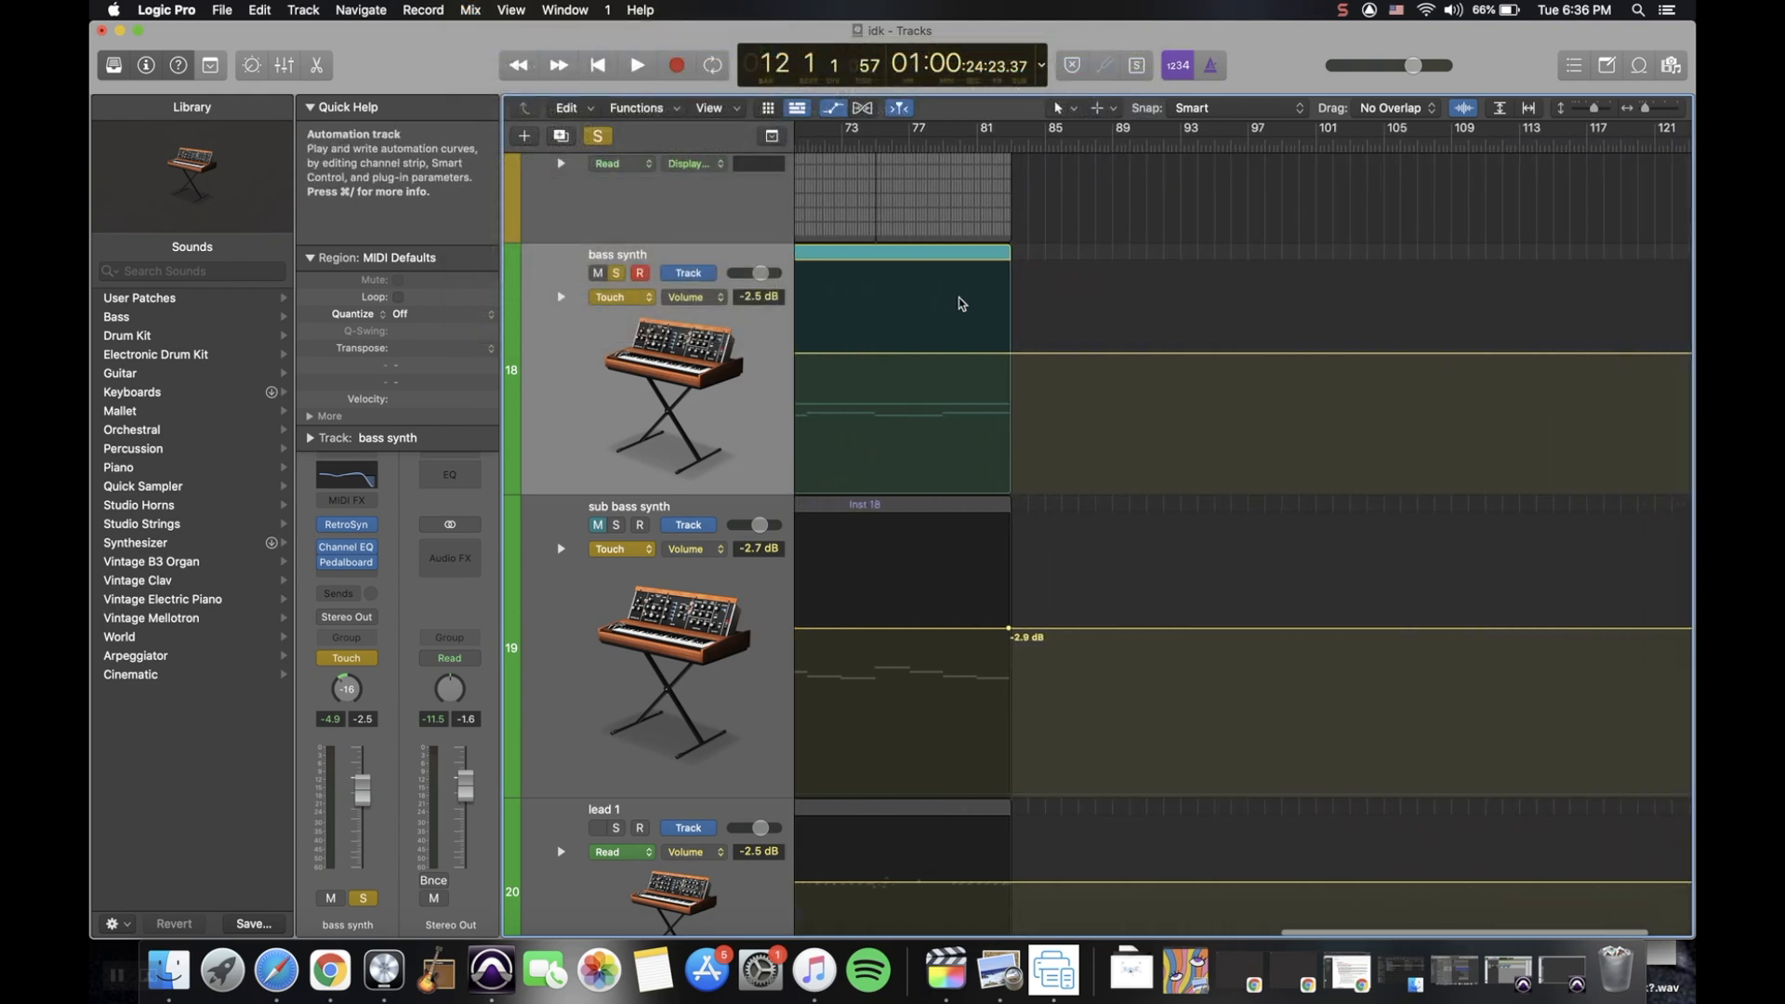
scroll(960, 303, left, 15)
scroll(961, 303, right, 1)
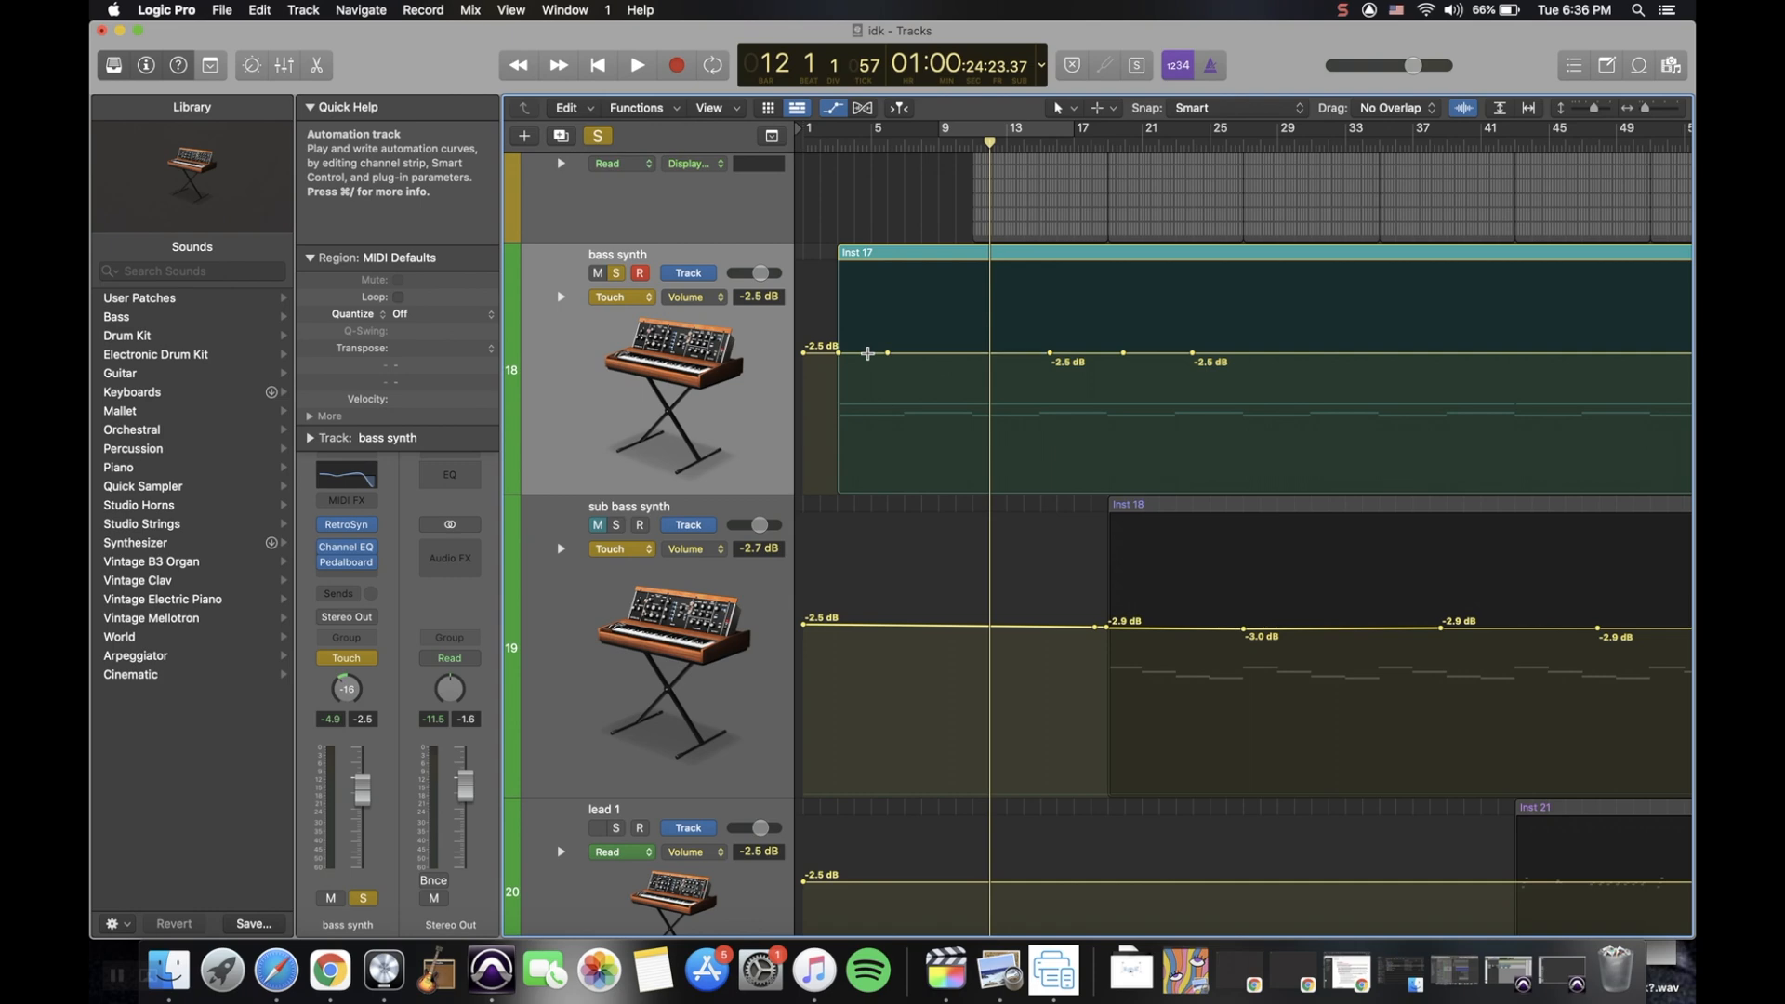
key(super+z)
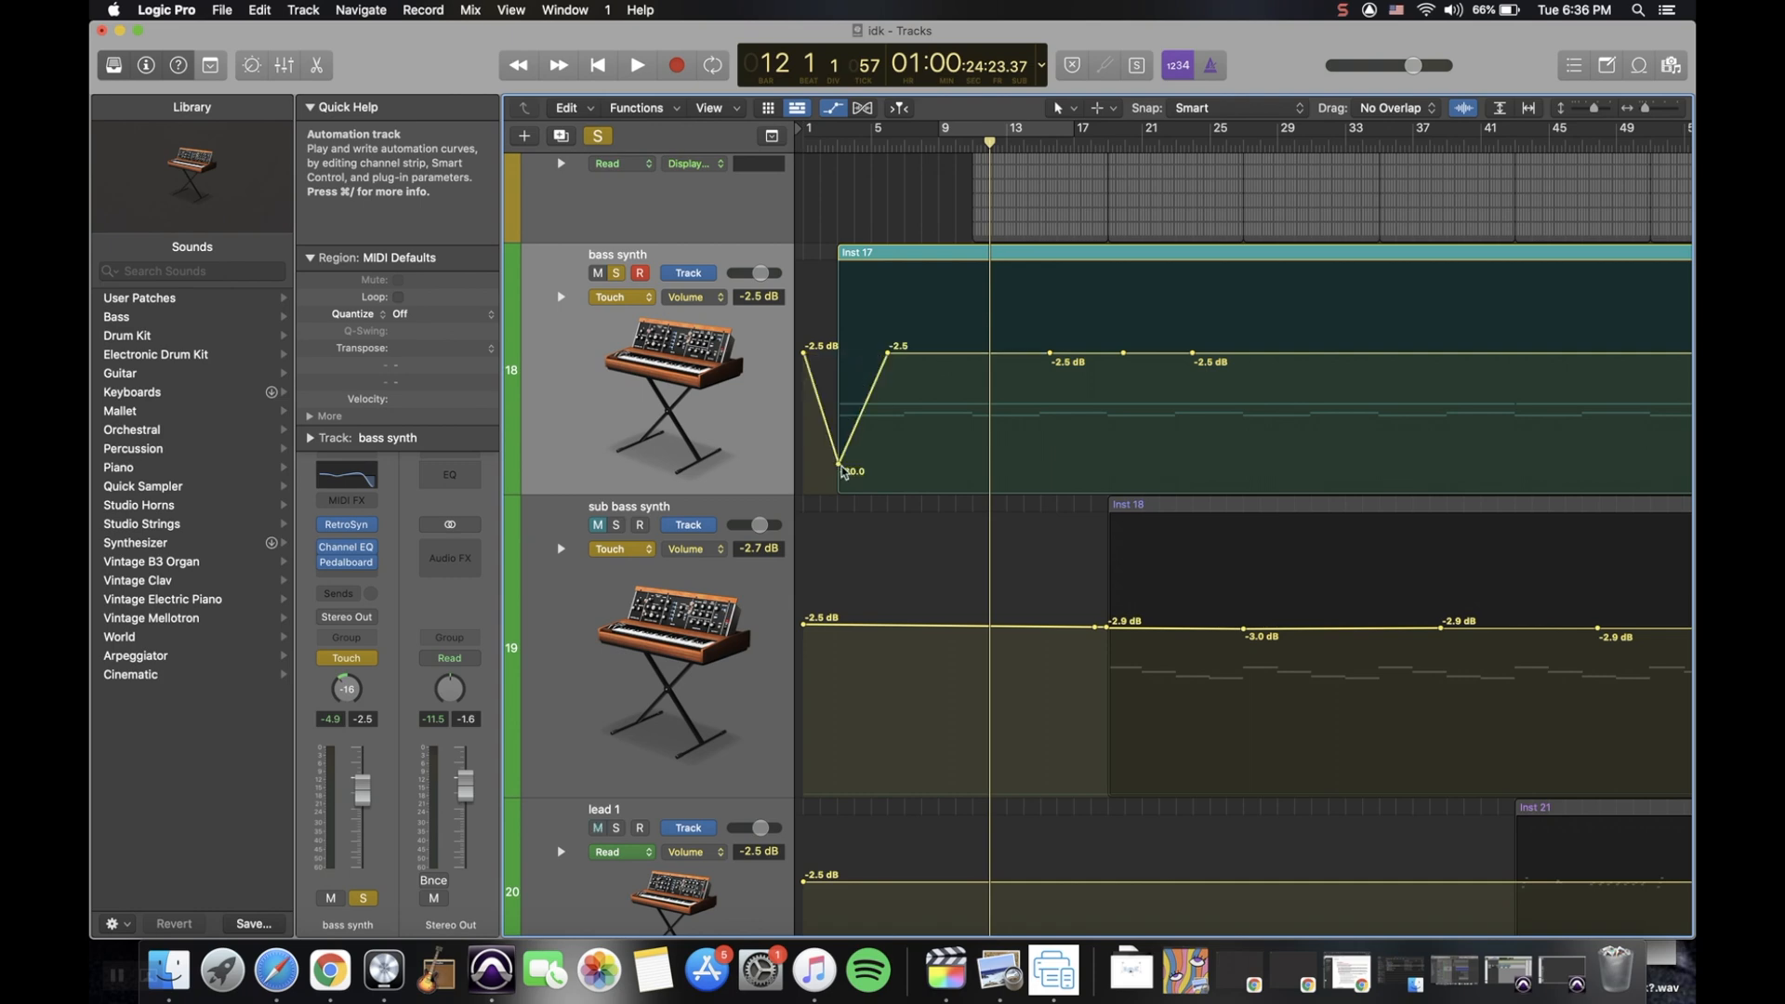
Raise the bass synth's volume point at bar 3 to -2.9 dB and move the track's volume fader to -1.2 dB
drag(843, 472, 839, 362)
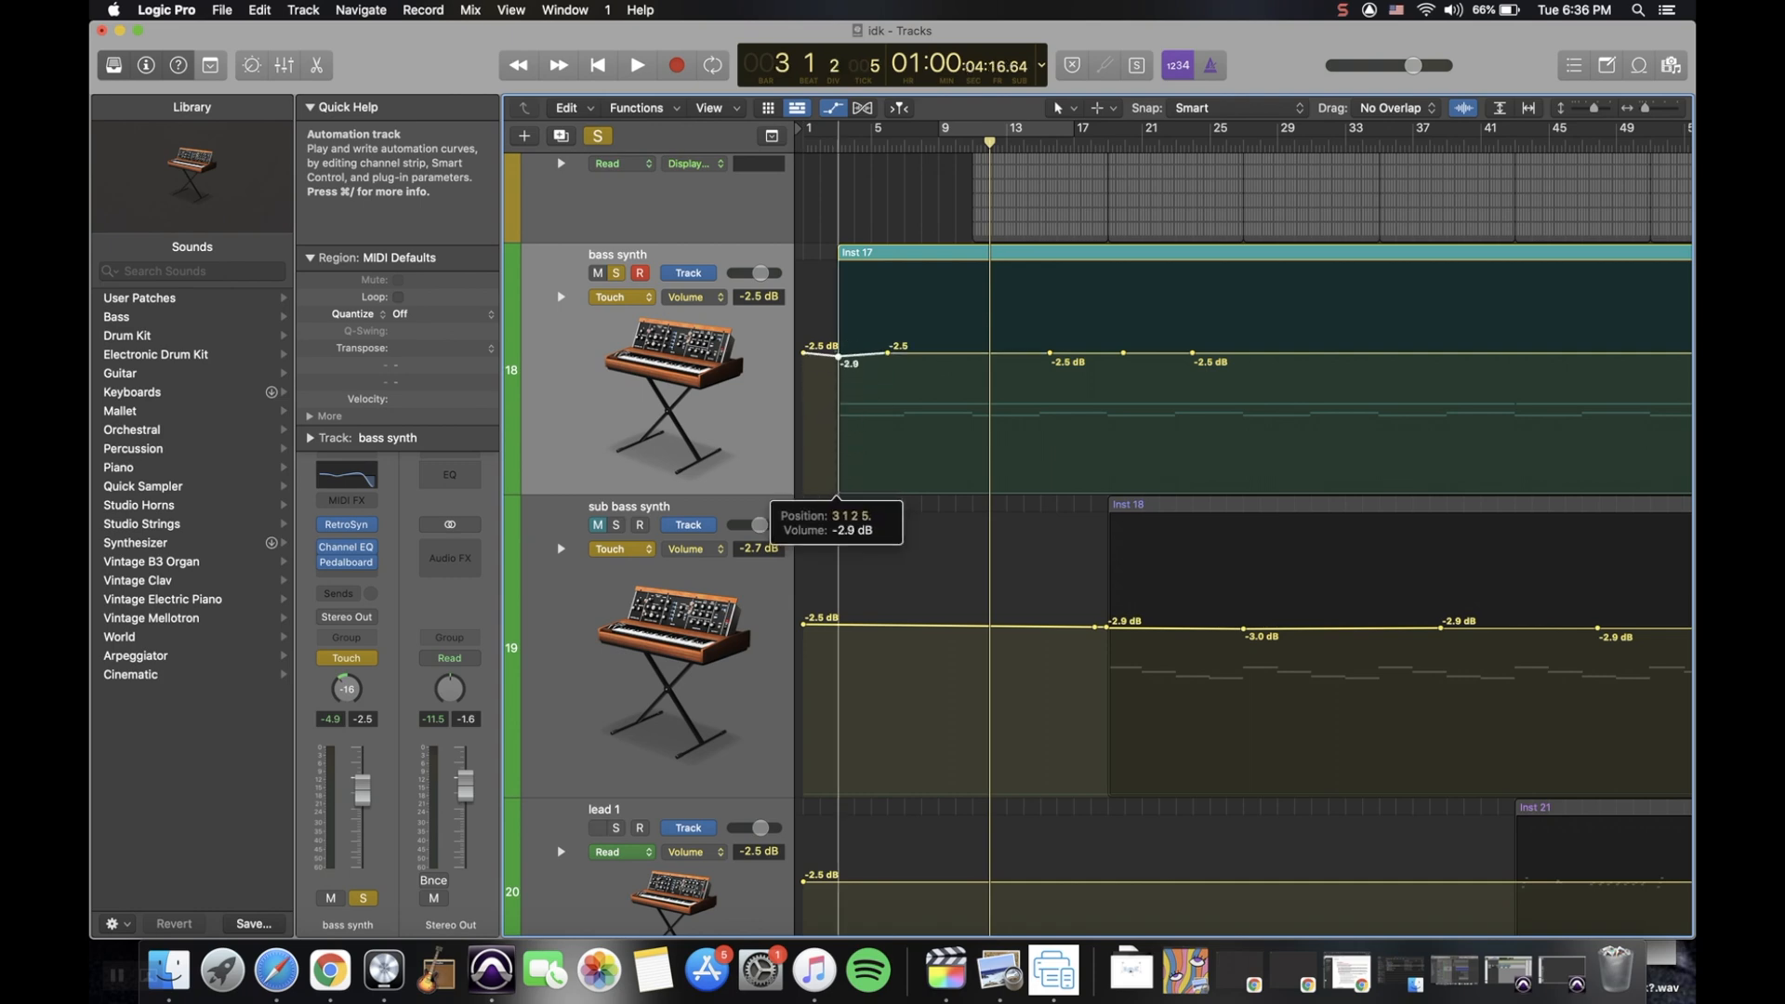
drag(363, 785, 363, 815)
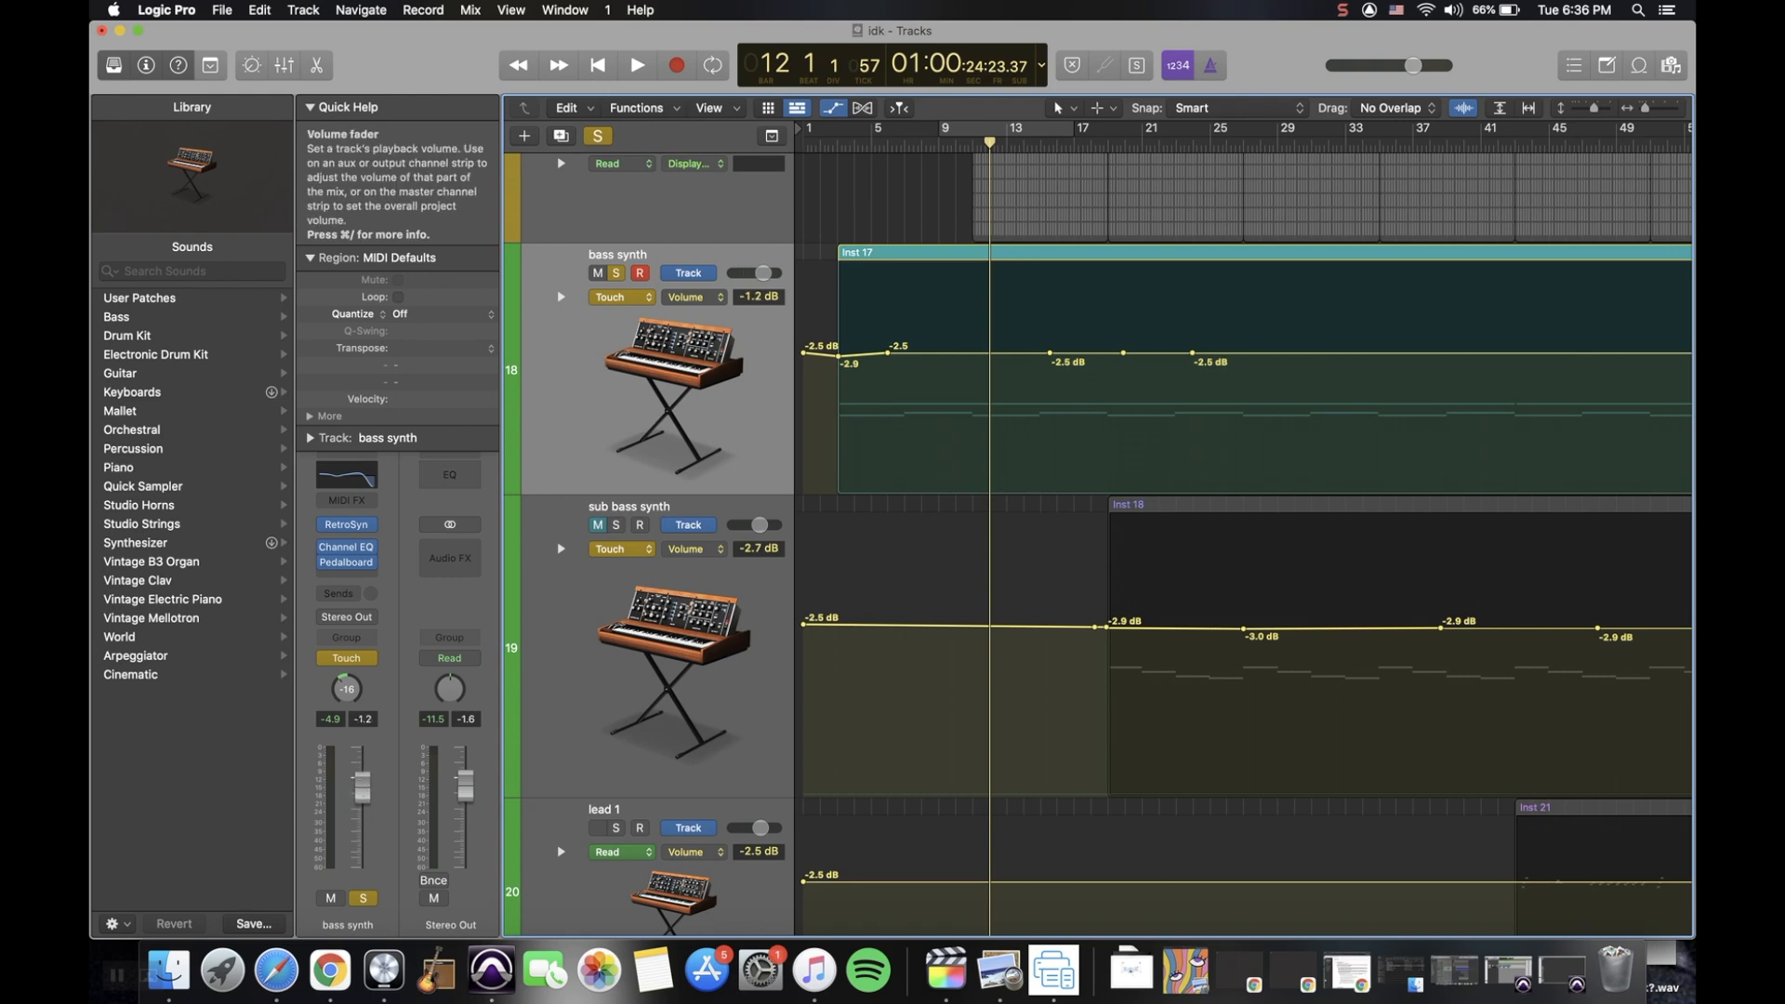